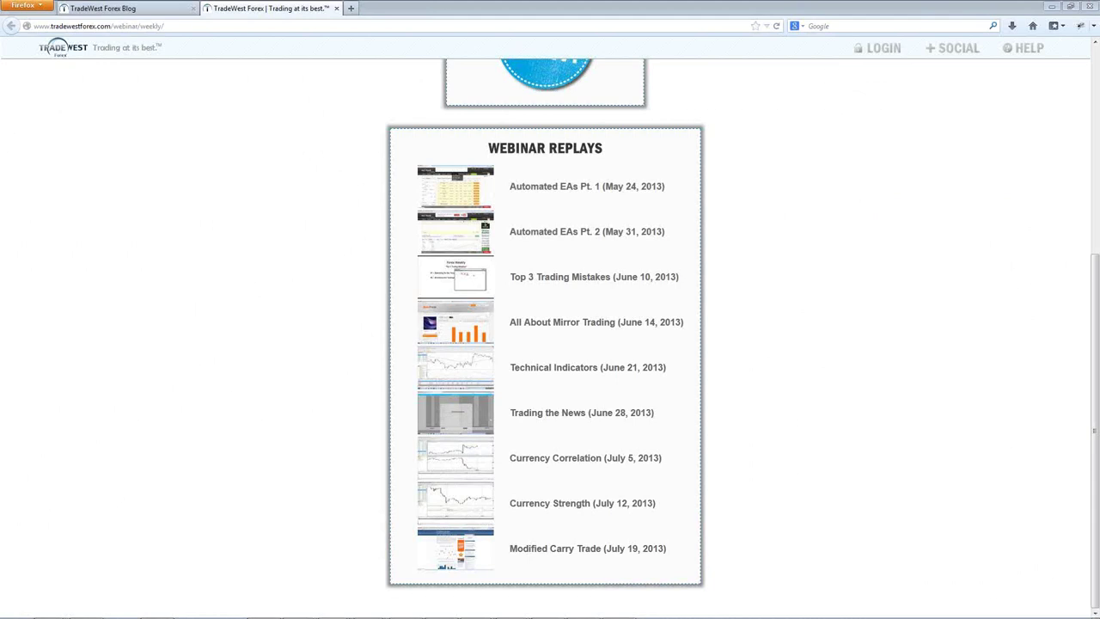
Switch to MetaTrader 4, buy 1.94 lots of EURUSD at market execution, and dismiss the order confirmation.
key(ctrl+w)
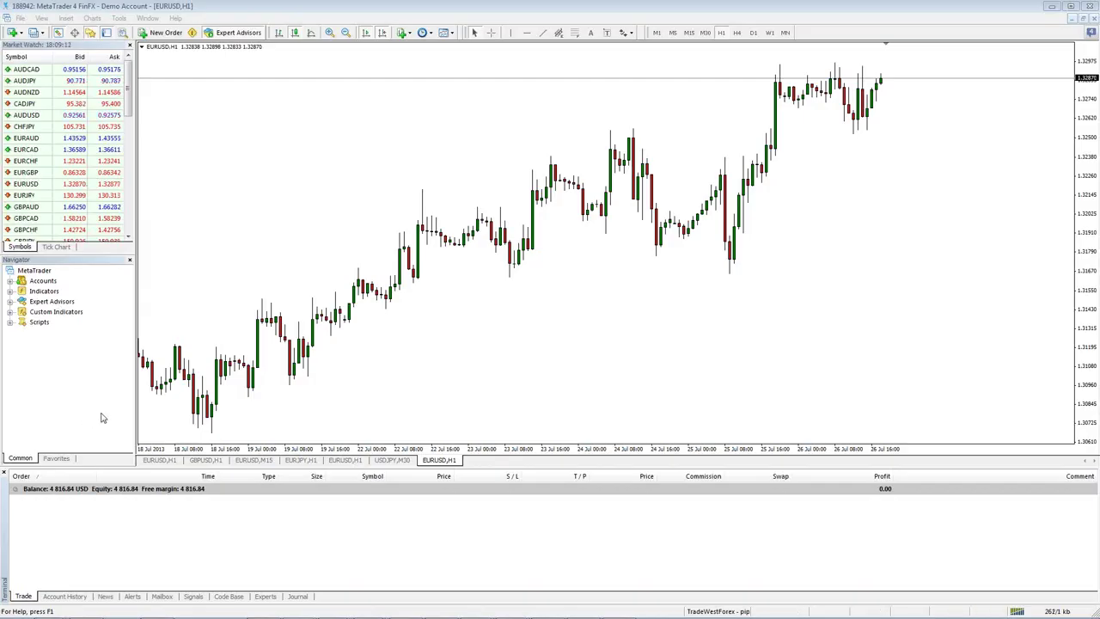
double_click(33, 185)
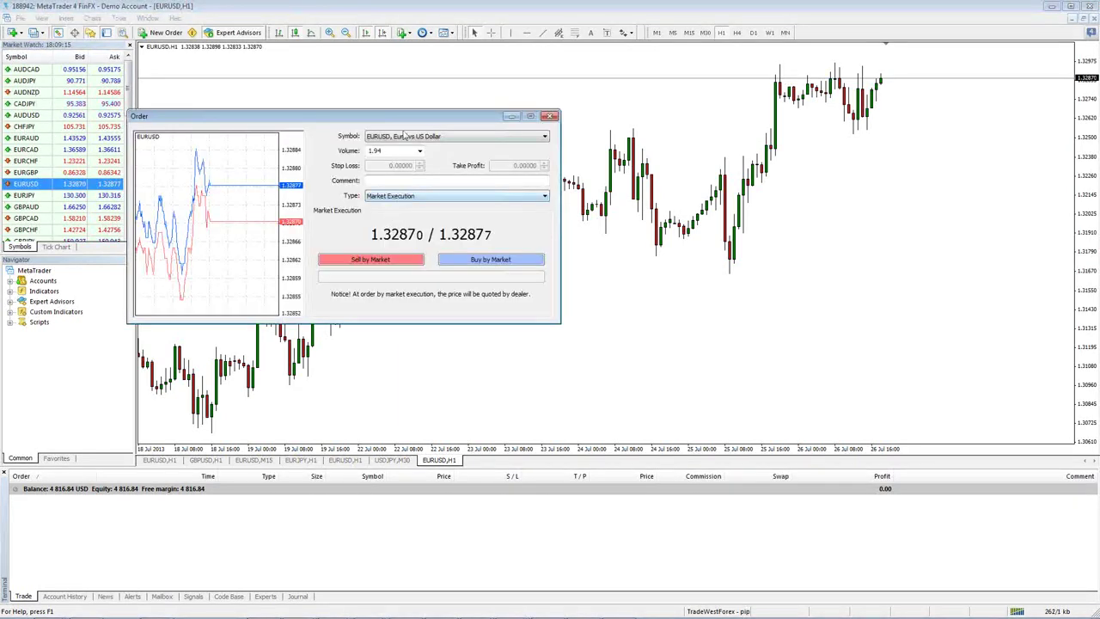
drag(405, 121, 555, 151)
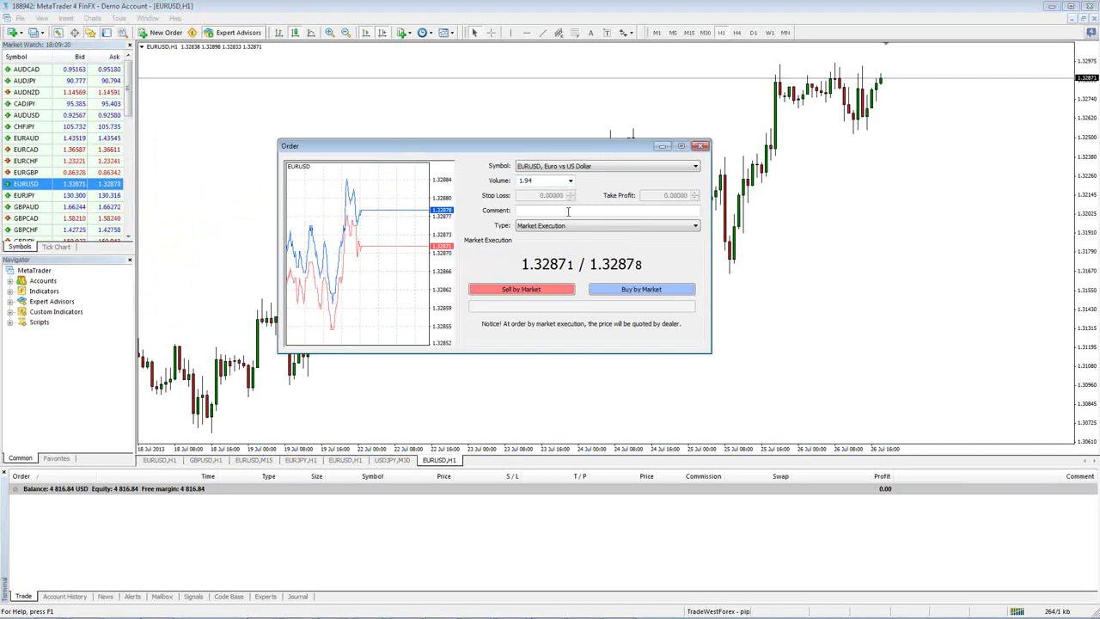
click(640, 290)
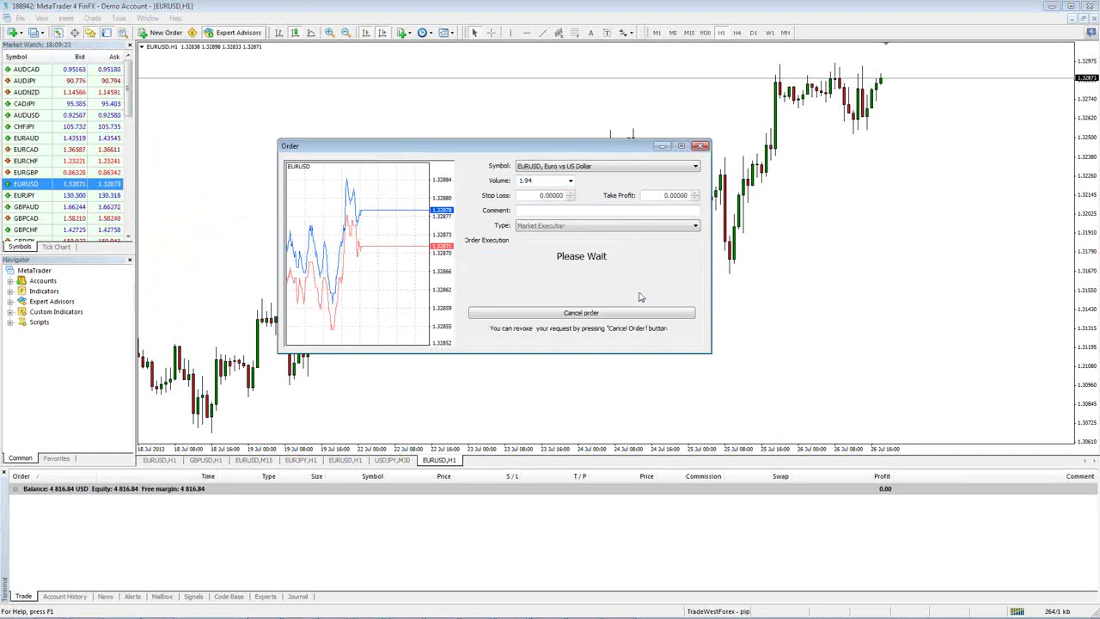
click(507, 314)
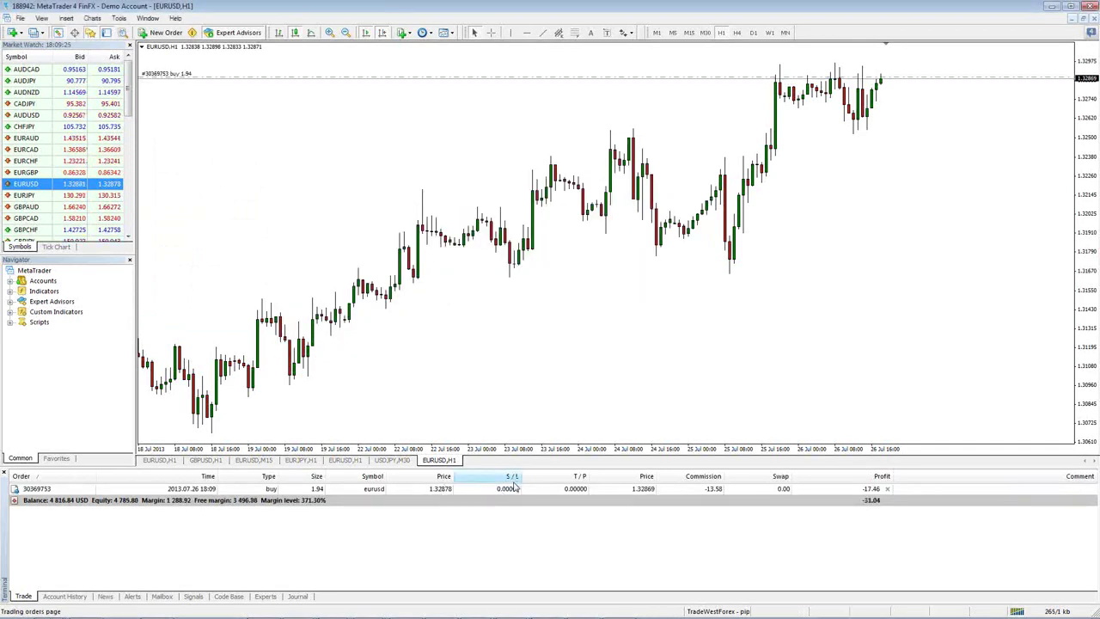
Modify the open EURUSD buy order to add a stop loss at 1.31850.
right_click(512, 491)
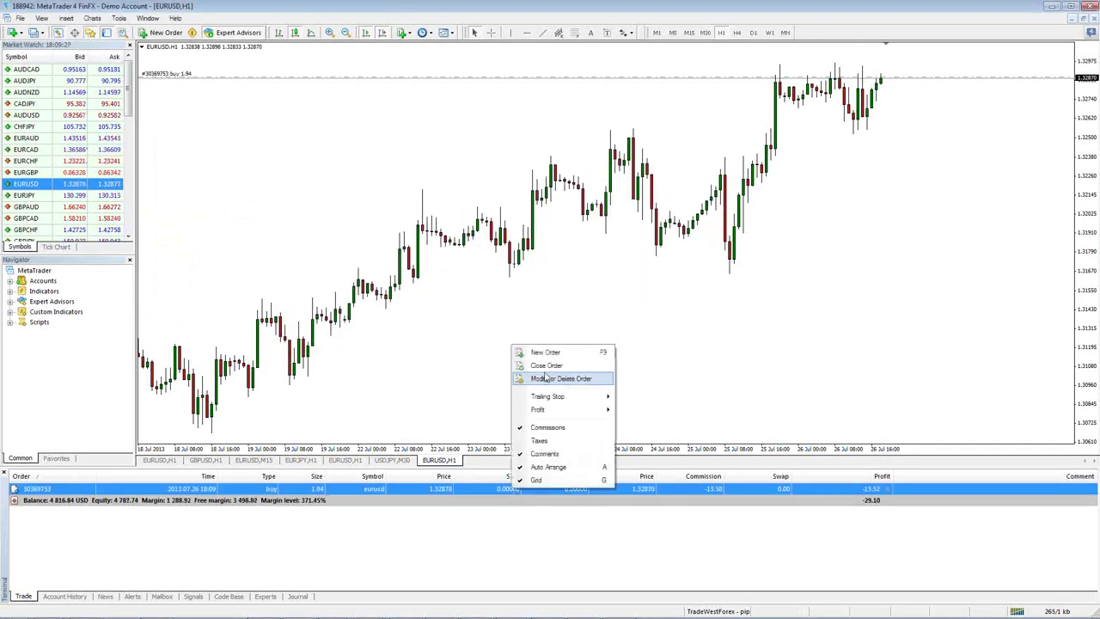
click(537, 378)
click(539, 273)
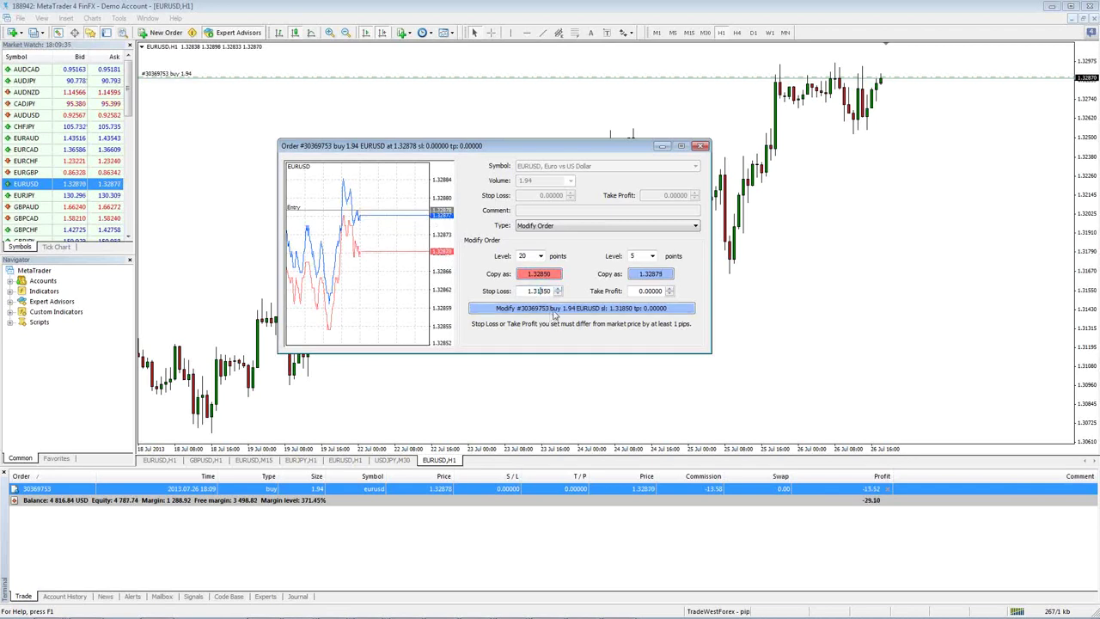
click(554, 309)
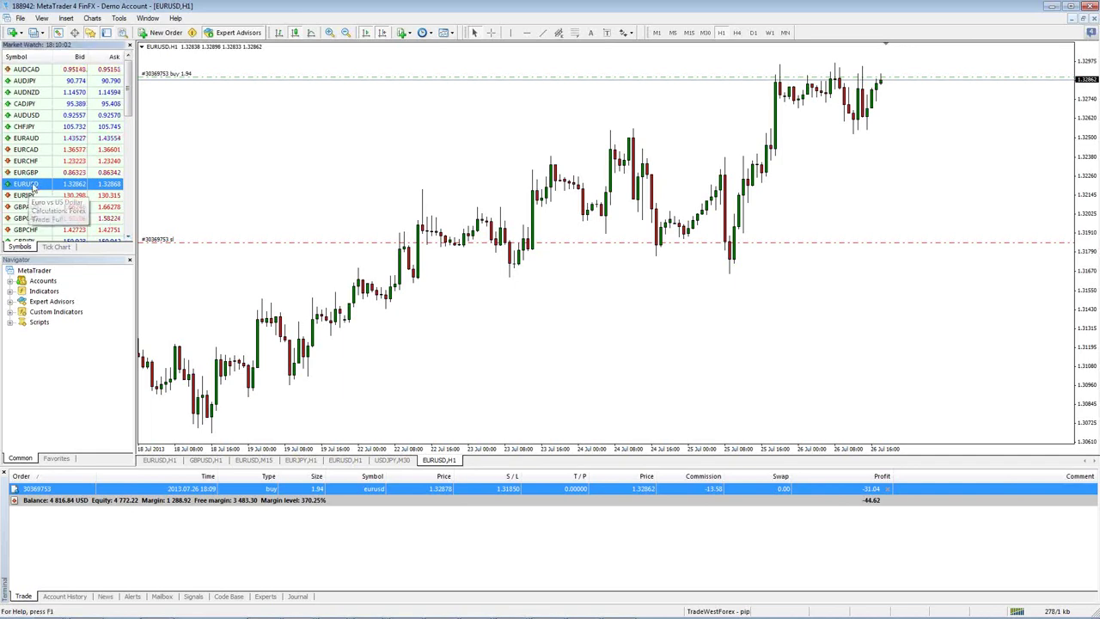
Review the Sell Stop and Buy Stop pending order types in a new EURUSD order, and close it without placing.
key(F9)
click(576, 226)
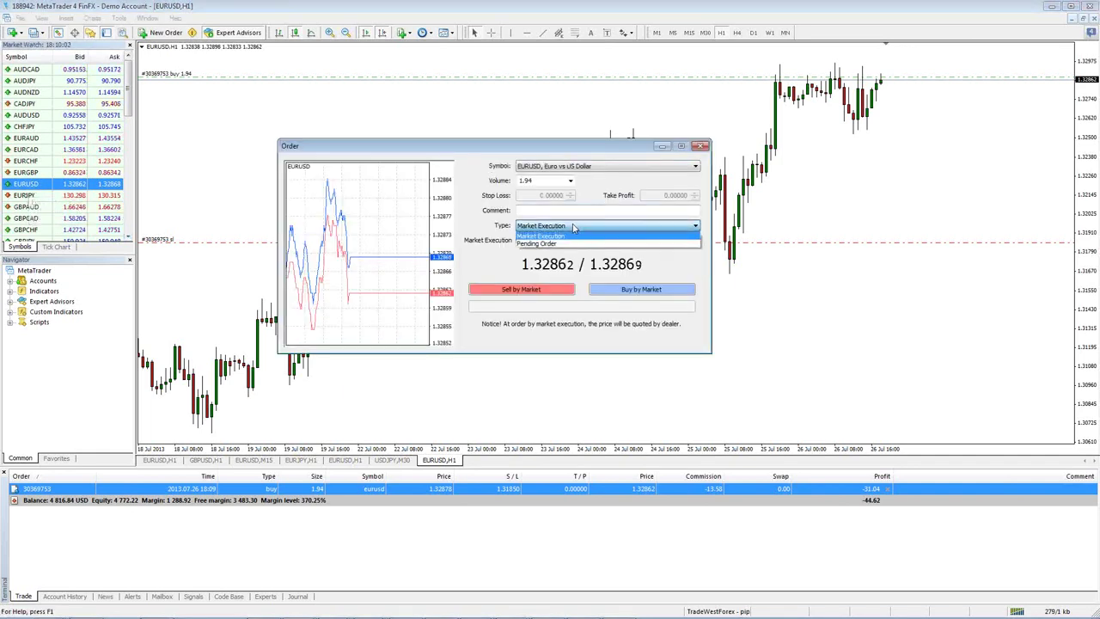
click(554, 245)
click(549, 257)
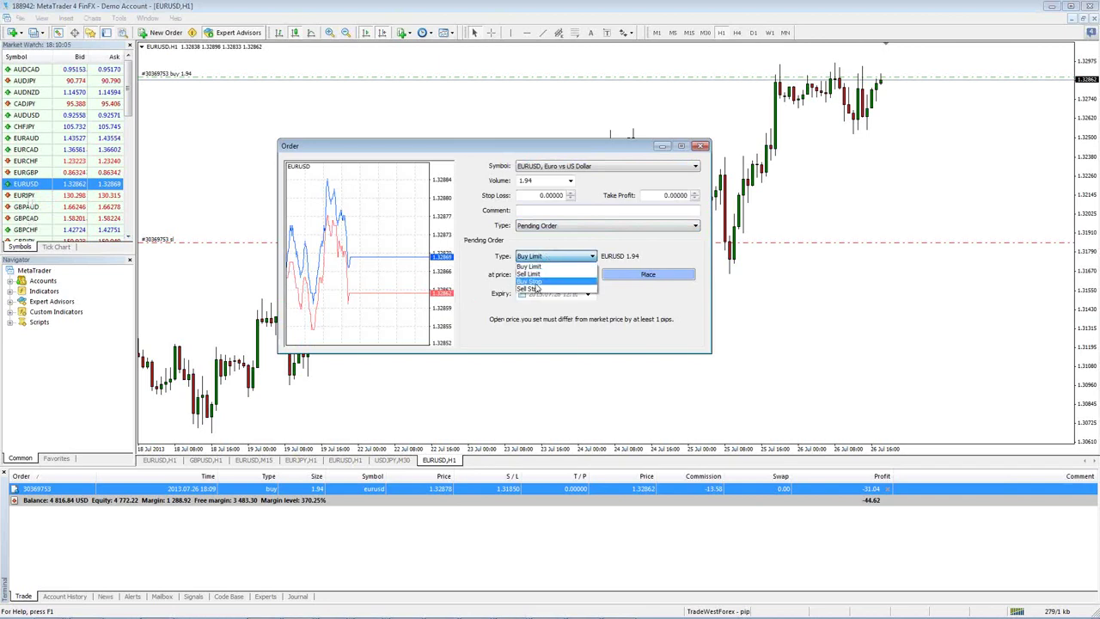
click(544, 290)
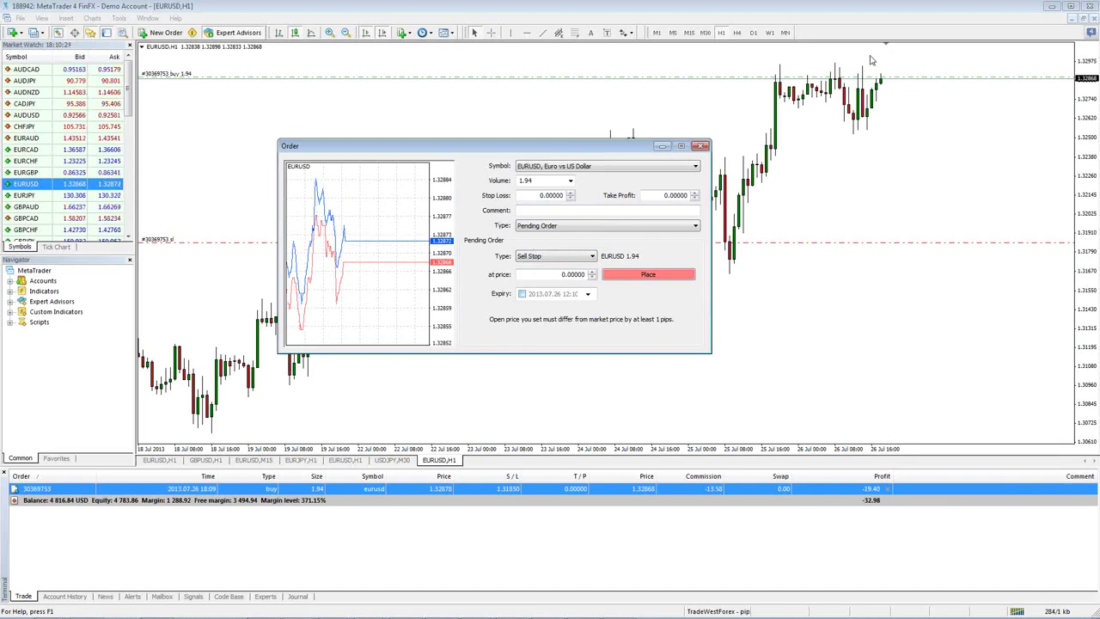
click(591, 257)
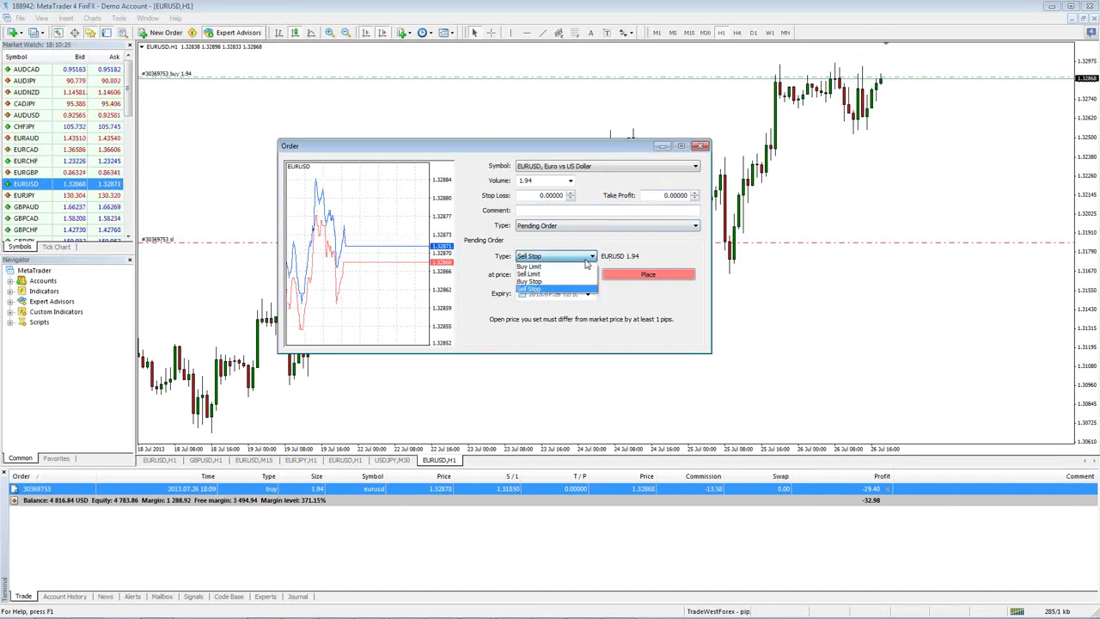
click(550, 281)
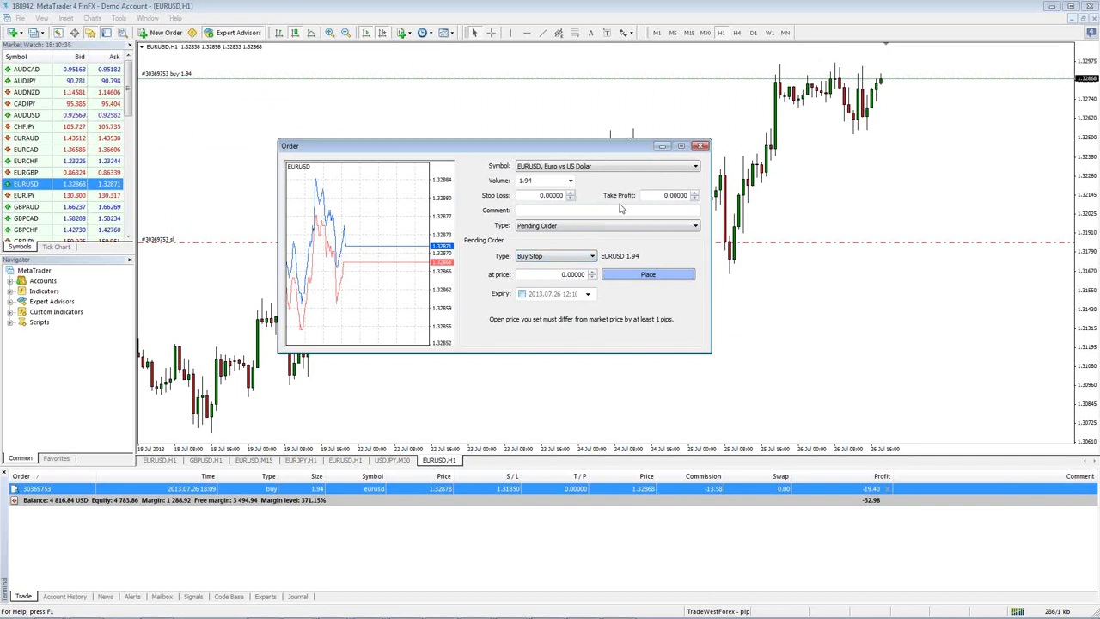
click(701, 146)
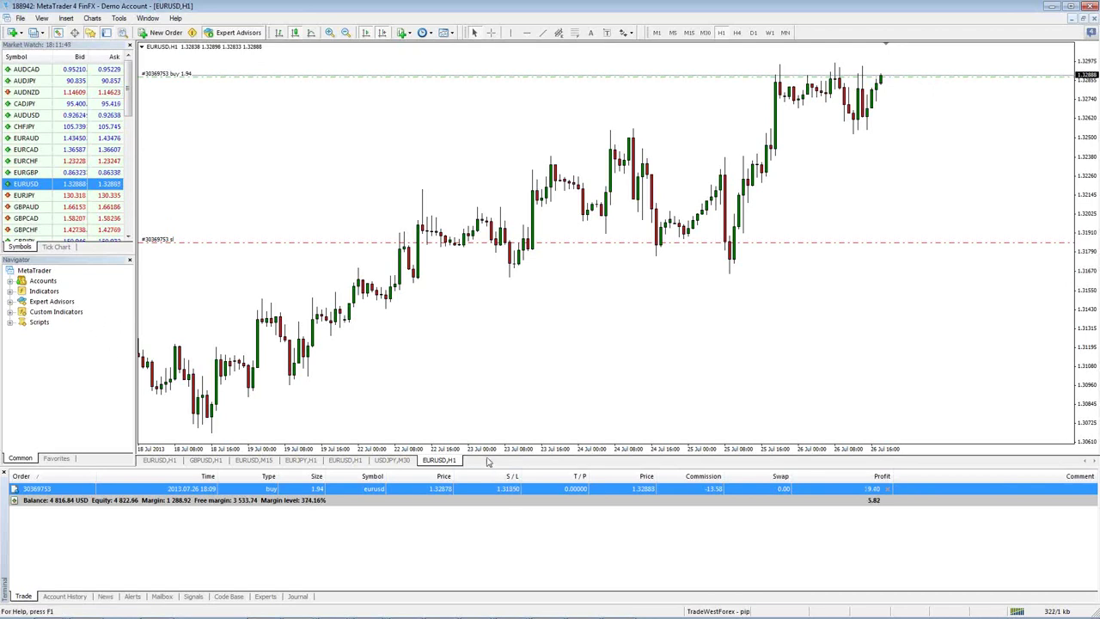
Draw a horizontal line near the 25 Jul low on the EURUSD H1 chart and adjust it to about 1.31674.
scroll(700, 344, up, 2)
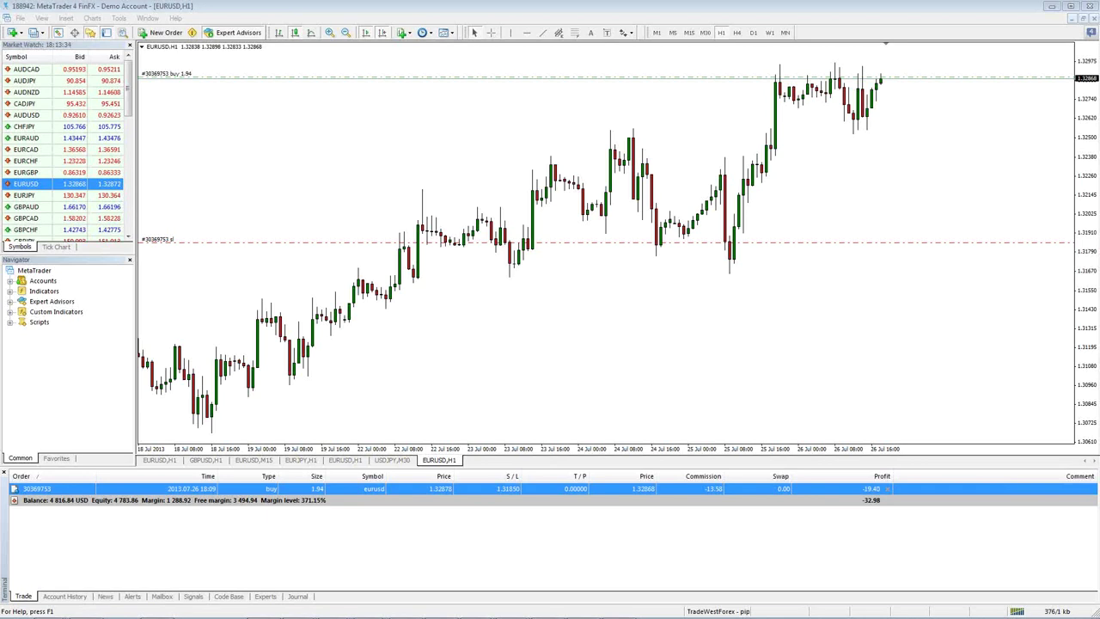
click(526, 31)
click(750, 276)
middle_click(696, 251)
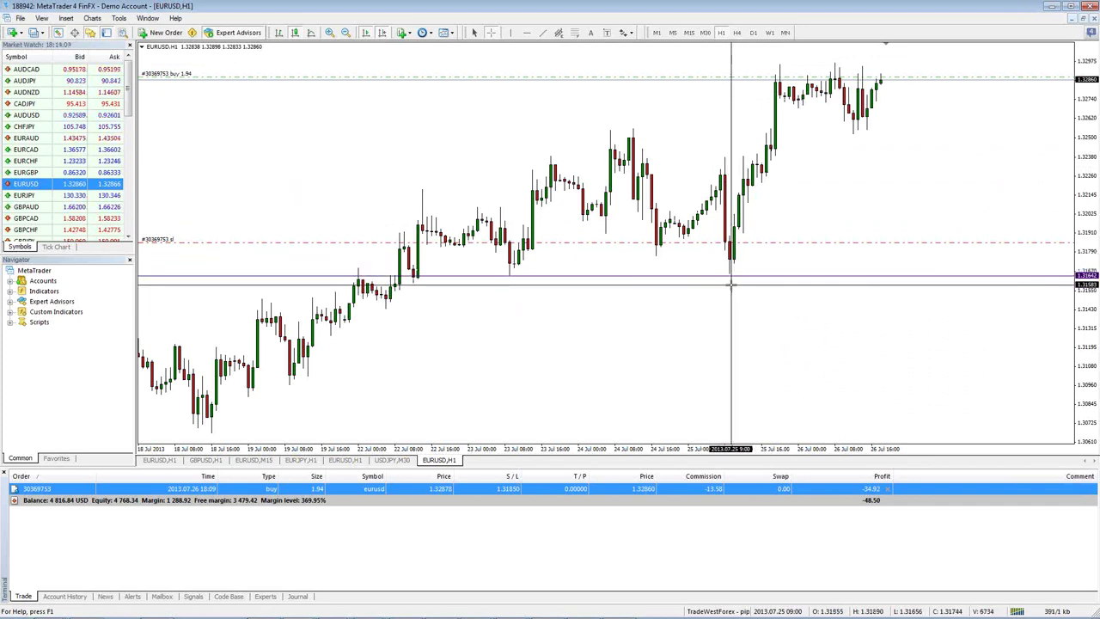
click(731, 278)
drag(761, 276, 757, 276)
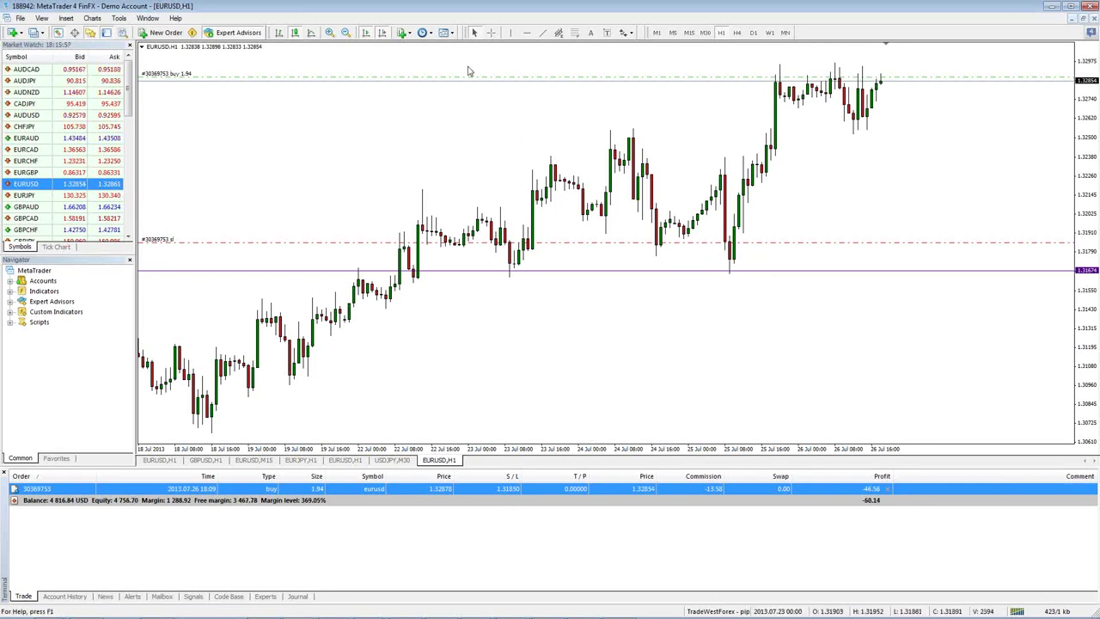
Place an up arrow just below the 24 Jul swing-low candle, before the rally, as an entry mark.
click(627, 33)
click(646, 74)
click(605, 196)
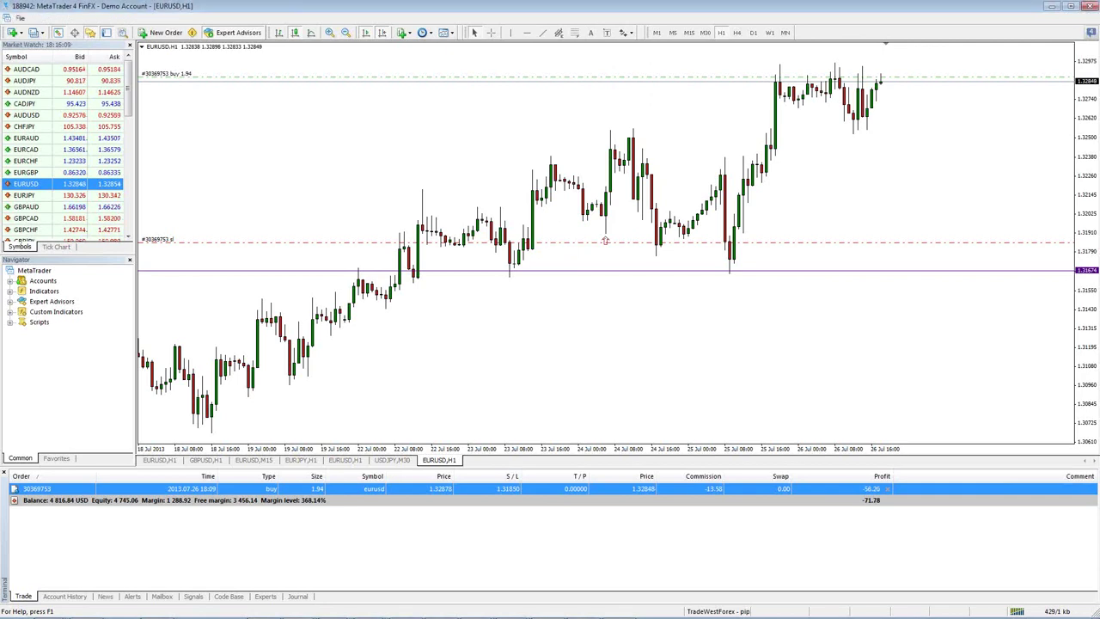
drag(594, 222, 613, 220)
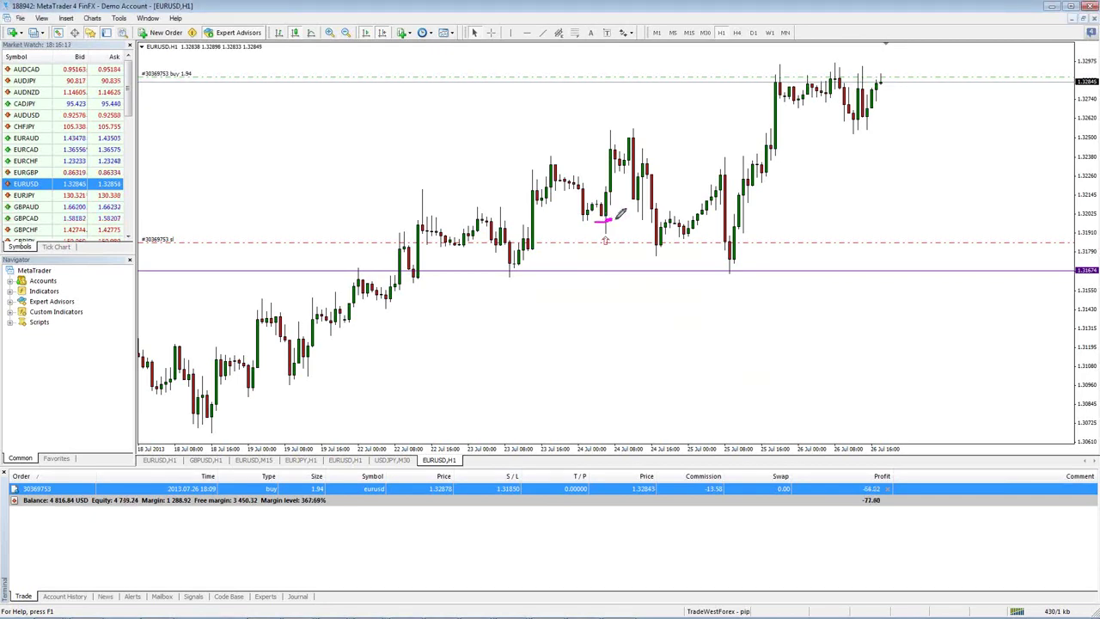
key(Escape)
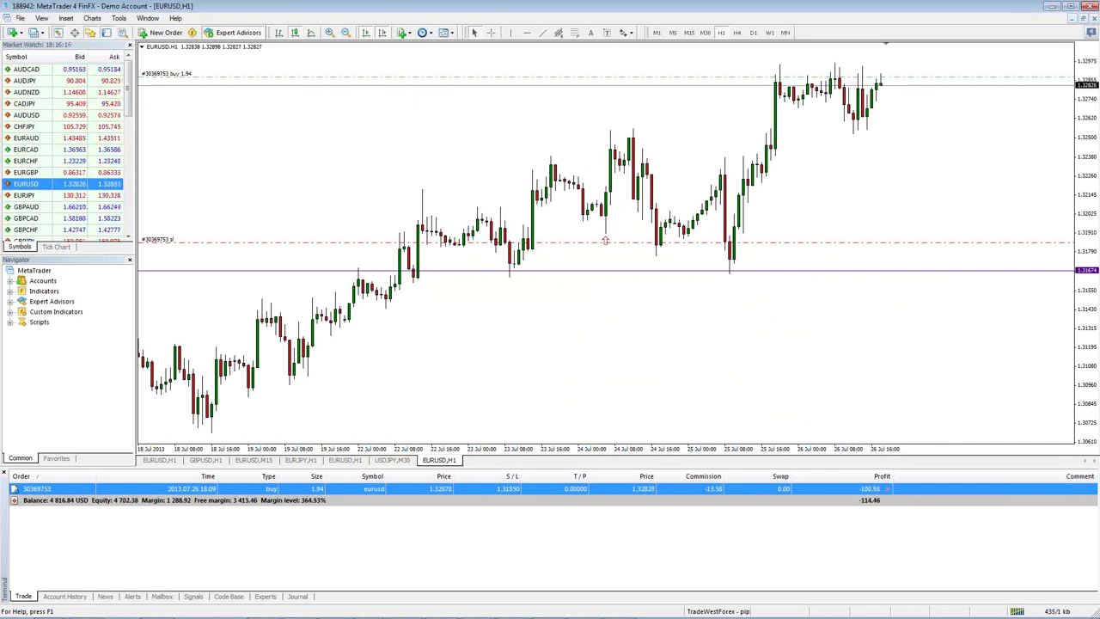
Inspect the candle above the up arrow with the crosshair, and move the horizontal line to about 1.31792.
middle_click(612, 222)
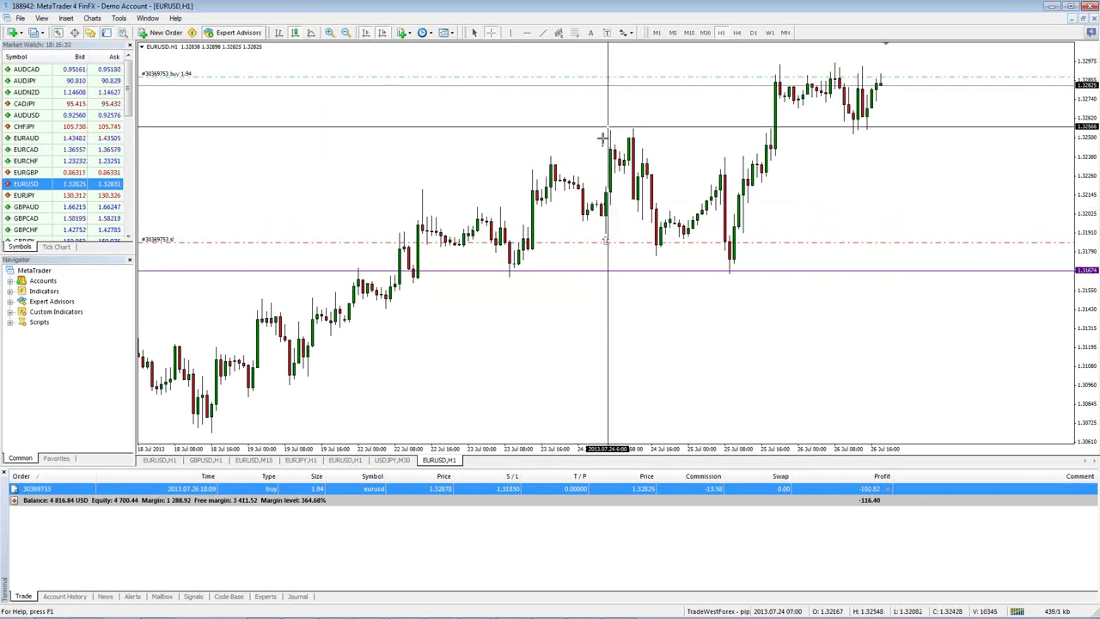
click(577, 276)
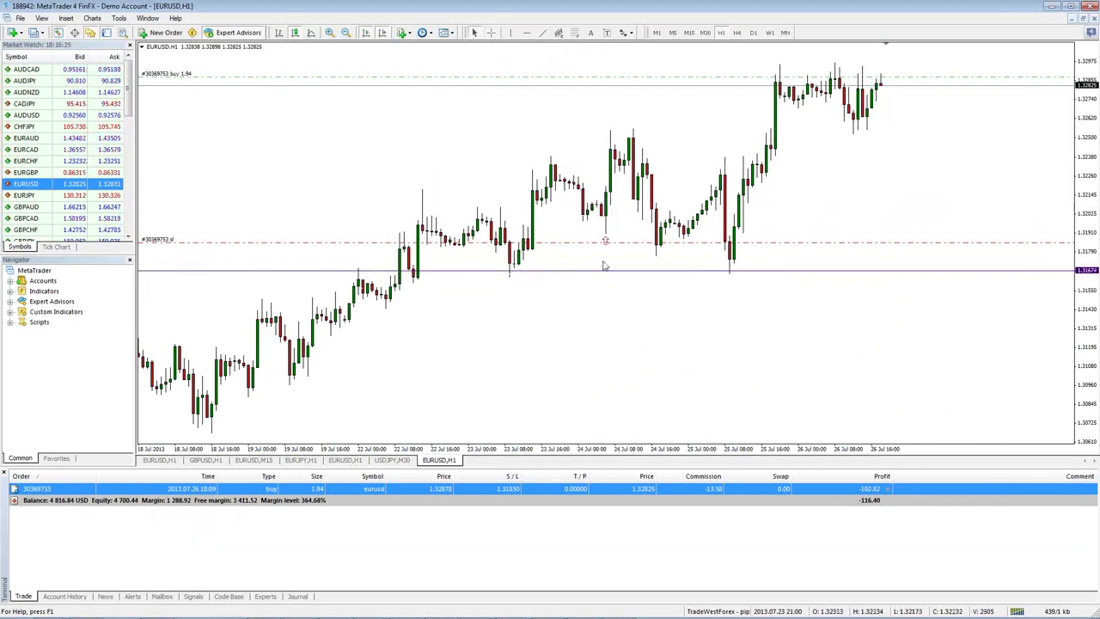
drag(628, 278, 598, 256)
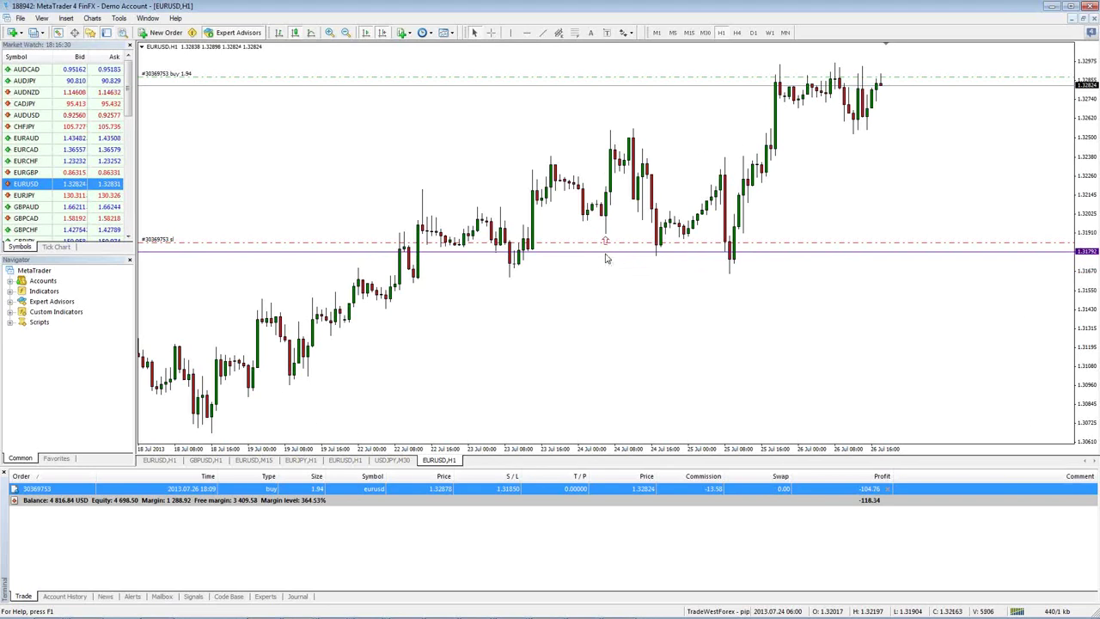
Modify the open EURUSD buy order to remove its stop loss.
right_click(513, 489)
click(554, 376)
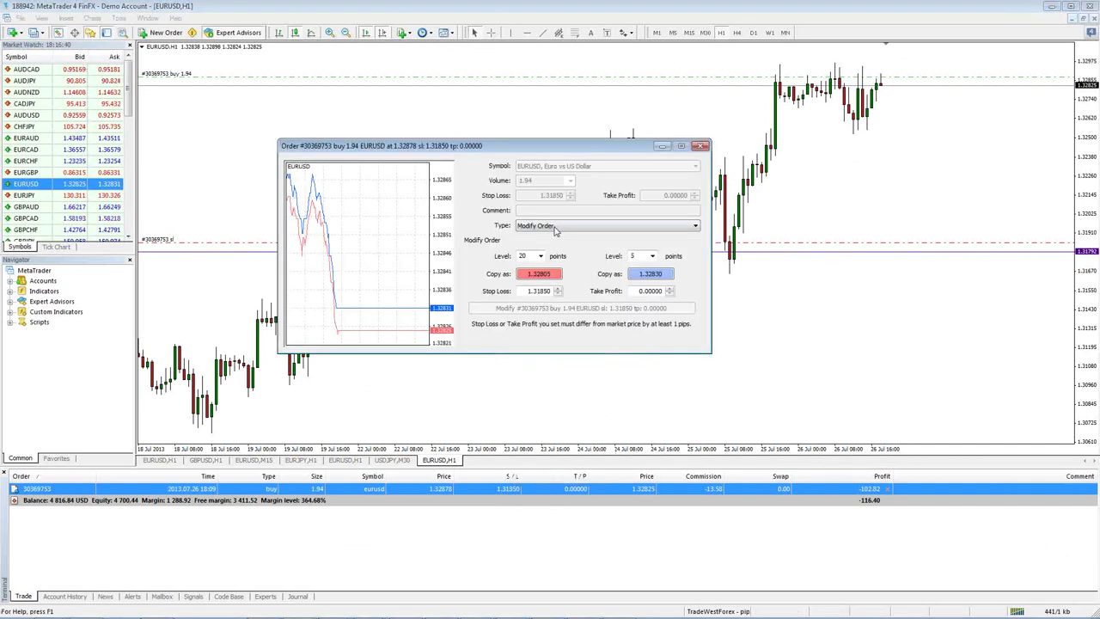
drag(527, 292, 566, 296)
key(Delete)
click(566, 308)
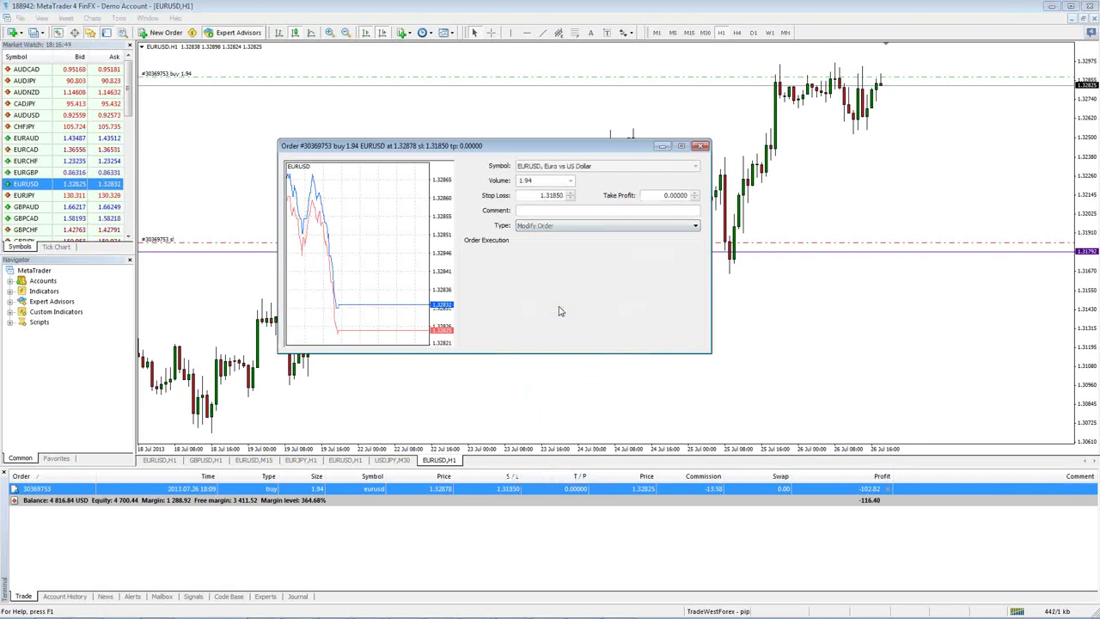
click(527, 315)
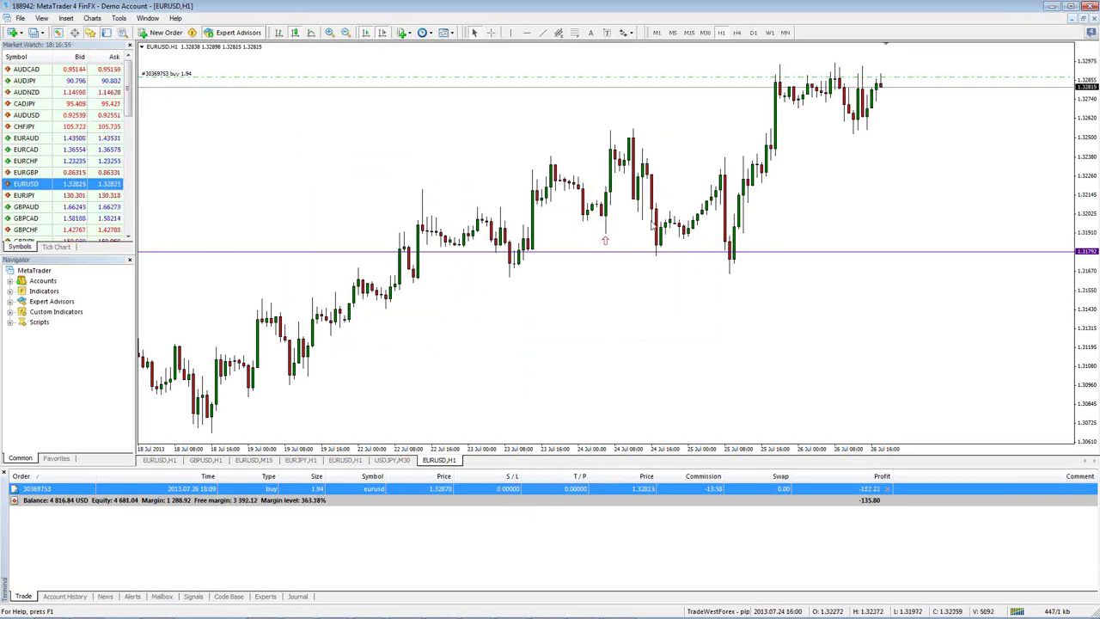
Place a red stop sign at the 24 Jul 17:00 low and move the horizontal line to about 1.31945.
click(627, 32)
click(653, 98)
click(656, 250)
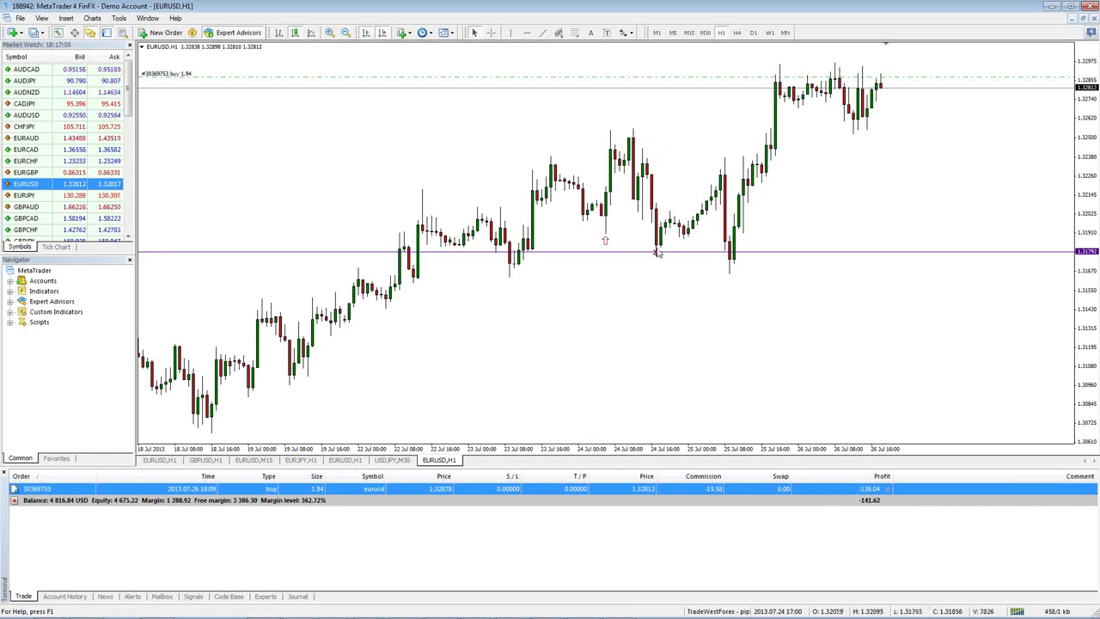
drag(673, 255, 666, 230)
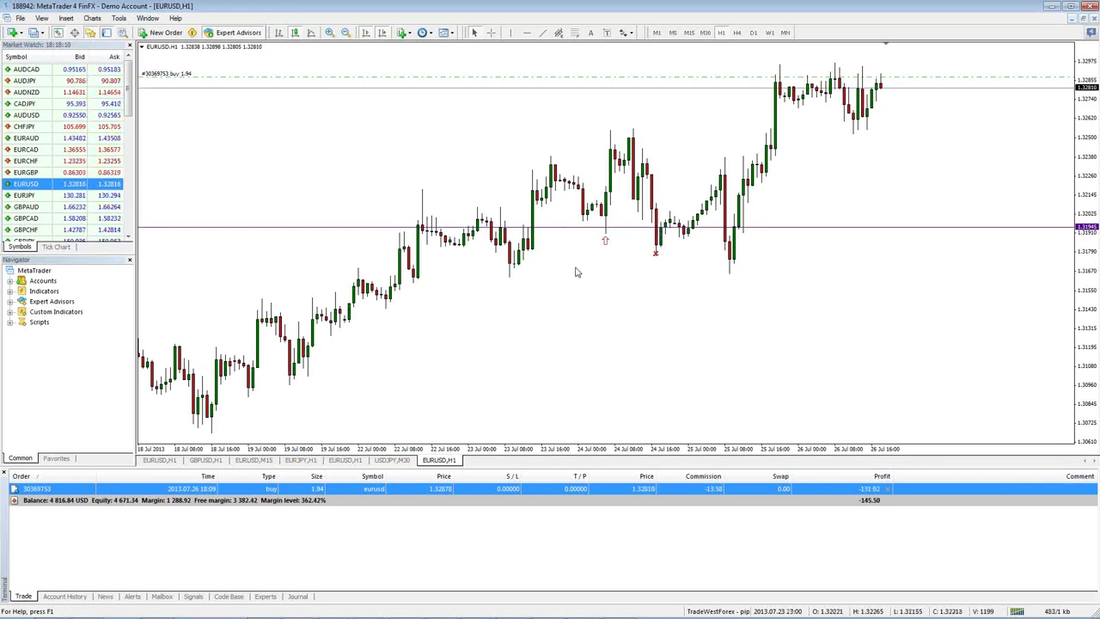
drag(385, 338, 558, 277)
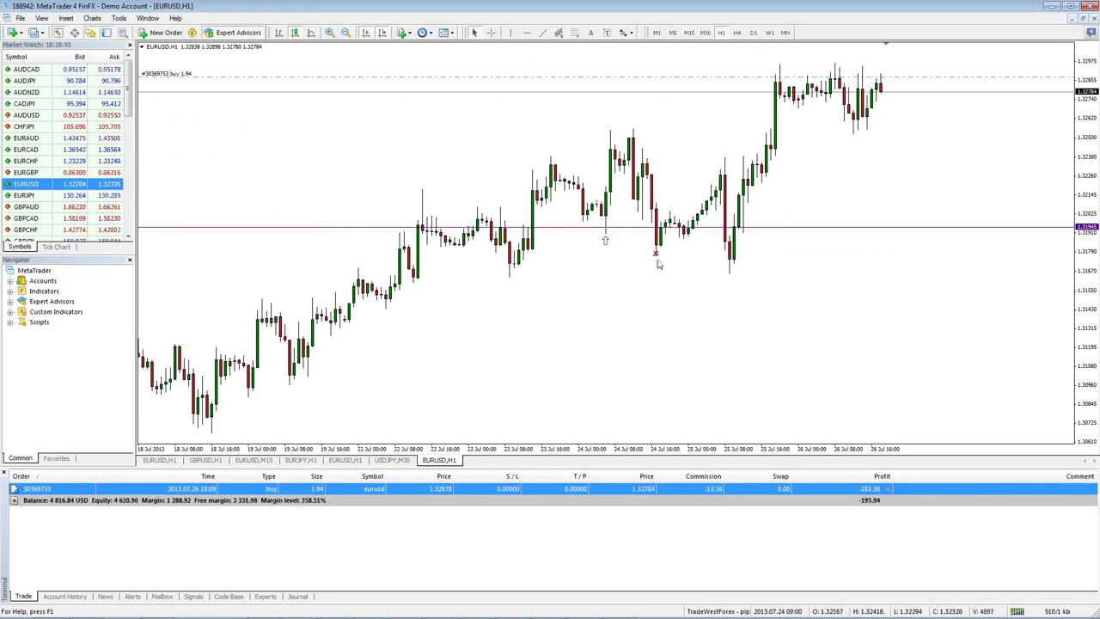
drag(652, 278, 960, 202)
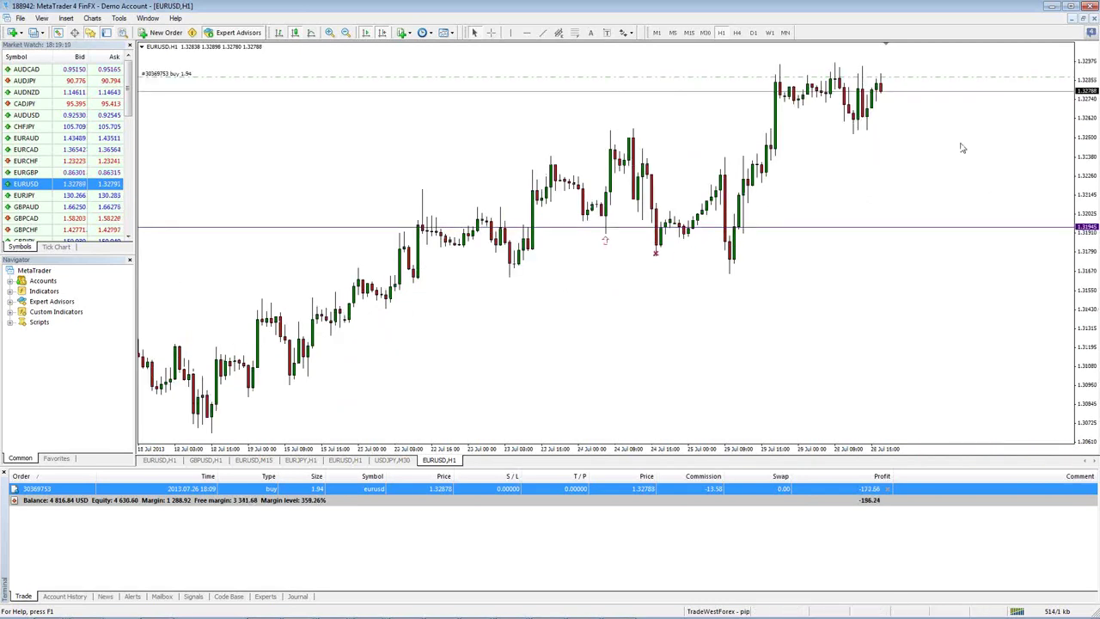
Move the horizontal line down through the earlier price levels to about 1.31628, at the 23 Jul swing low.
drag(449, 129, 1024, 115)
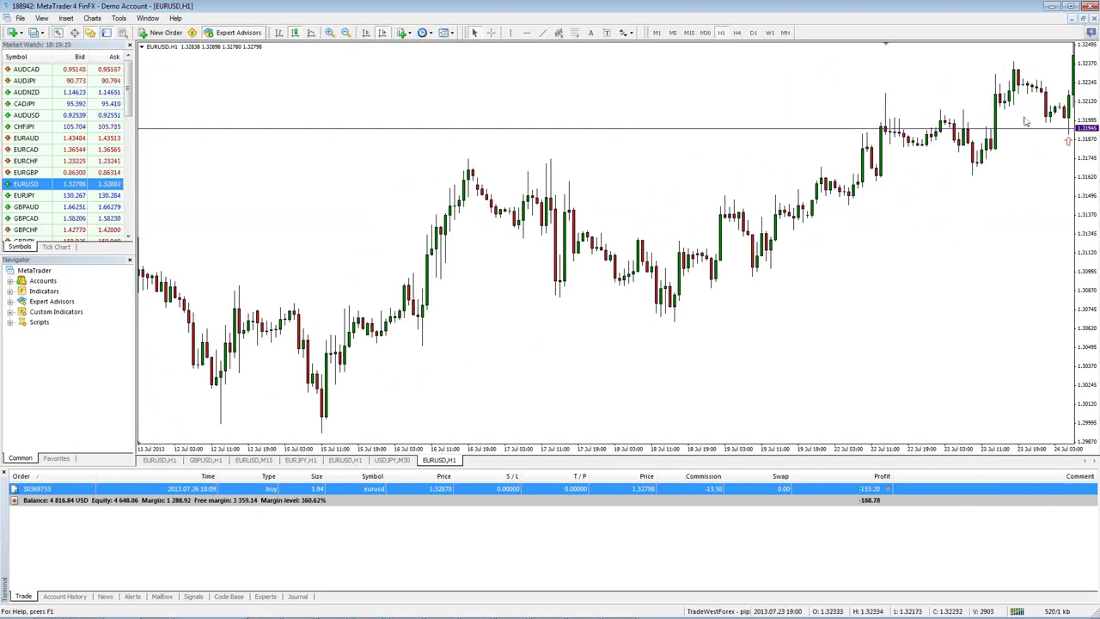
drag(1034, 130, 1045, 152)
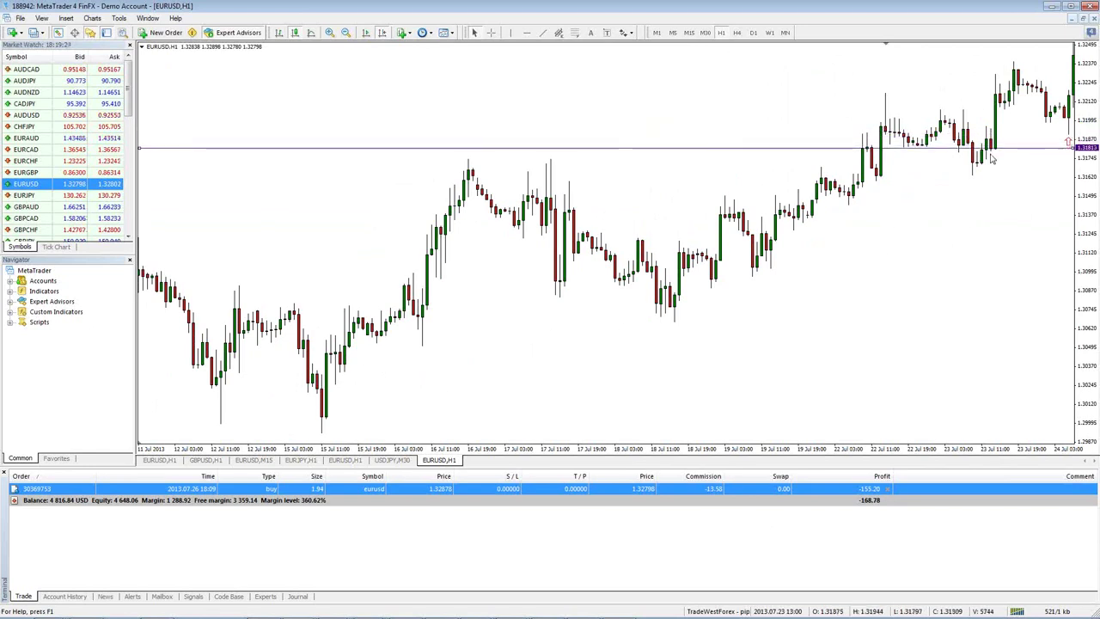
mouse_move(1036, 155)
mouse_down()
mouse_move(1043, 243)
mouse_move(1043, 145)
mouse_move(1048, 238)
mouse_move(1048, 156)
mouse_move(1051, 164)
mouse_move(1053, 292)
mouse_move(1060, 117)
mouse_move(1042, 164)
mouse_move(1037, 144)
mouse_move(1039, 171)
mouse_up()
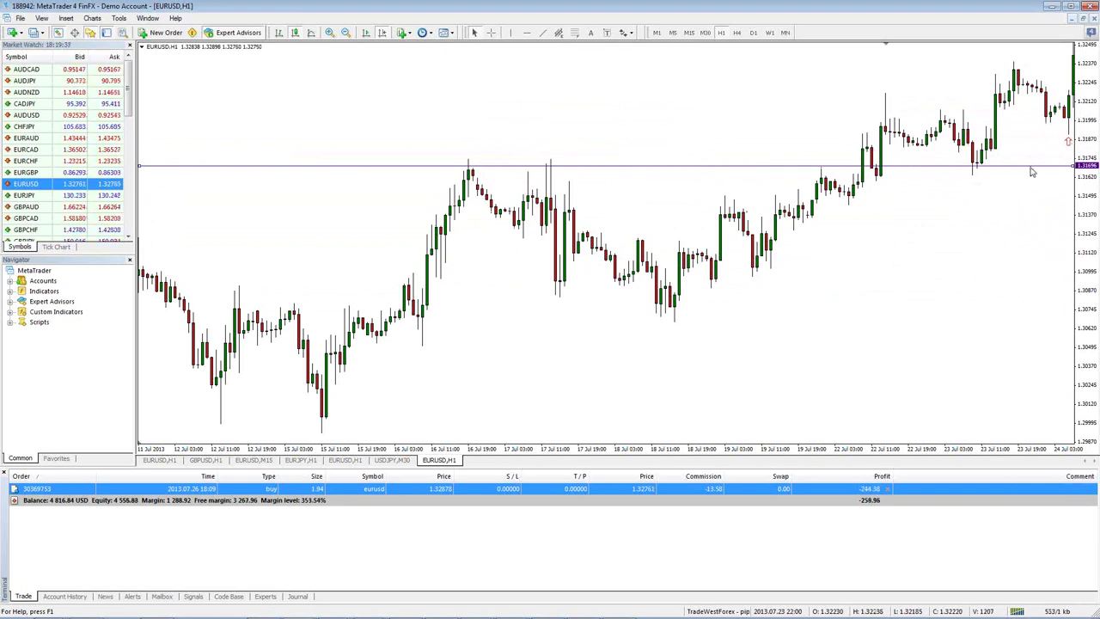
drag(1032, 175, 1041, 165)
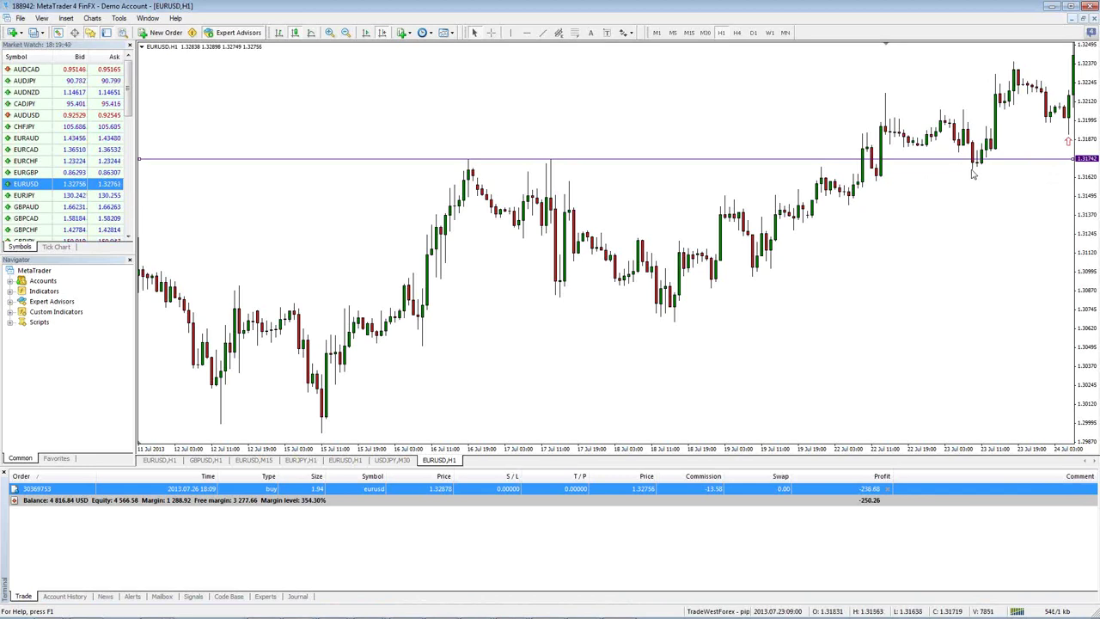
drag(995, 166, 979, 182)
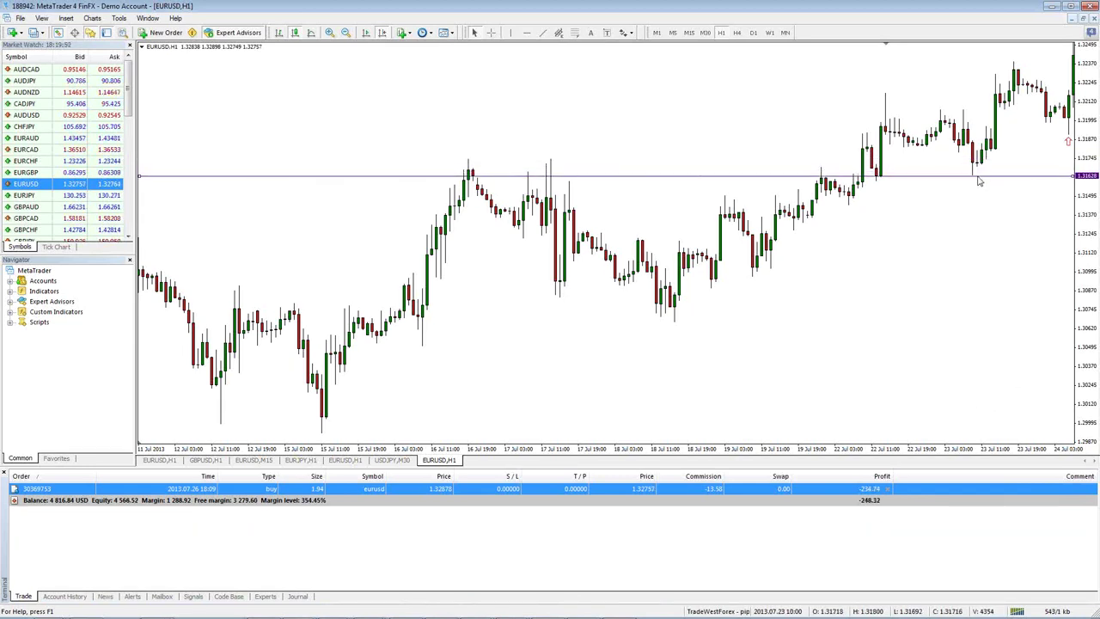
Move the horizontal line to about 1.31601, below the 23 Jul low, and down to about 1.30825 at the 17 Jul low.
drag(977, 177, 977, 181)
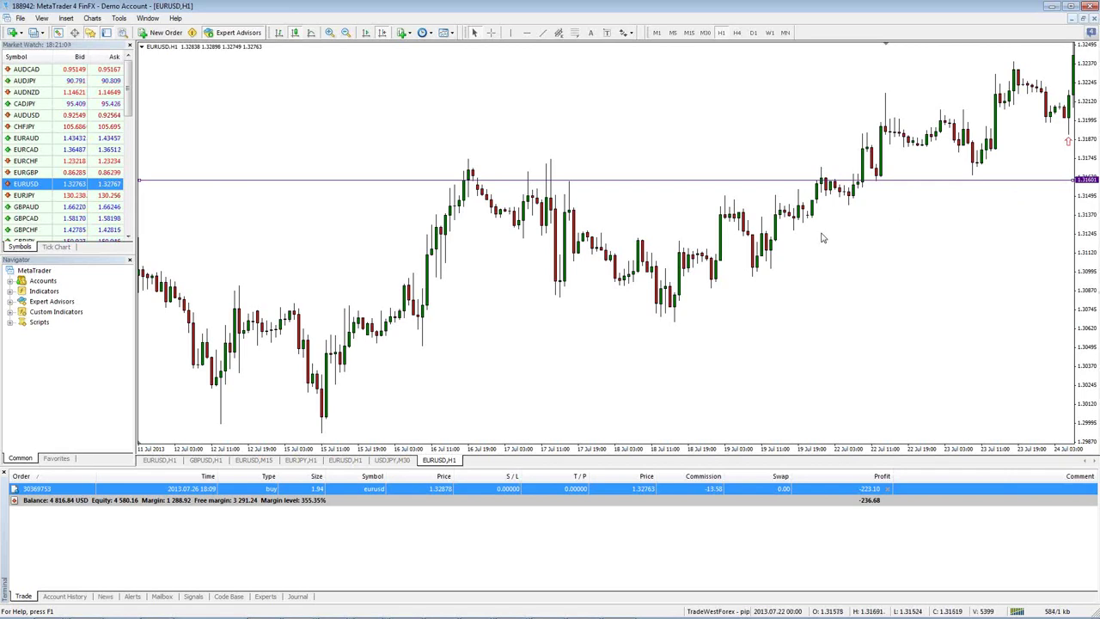
scroll(588, 285, down, 2)
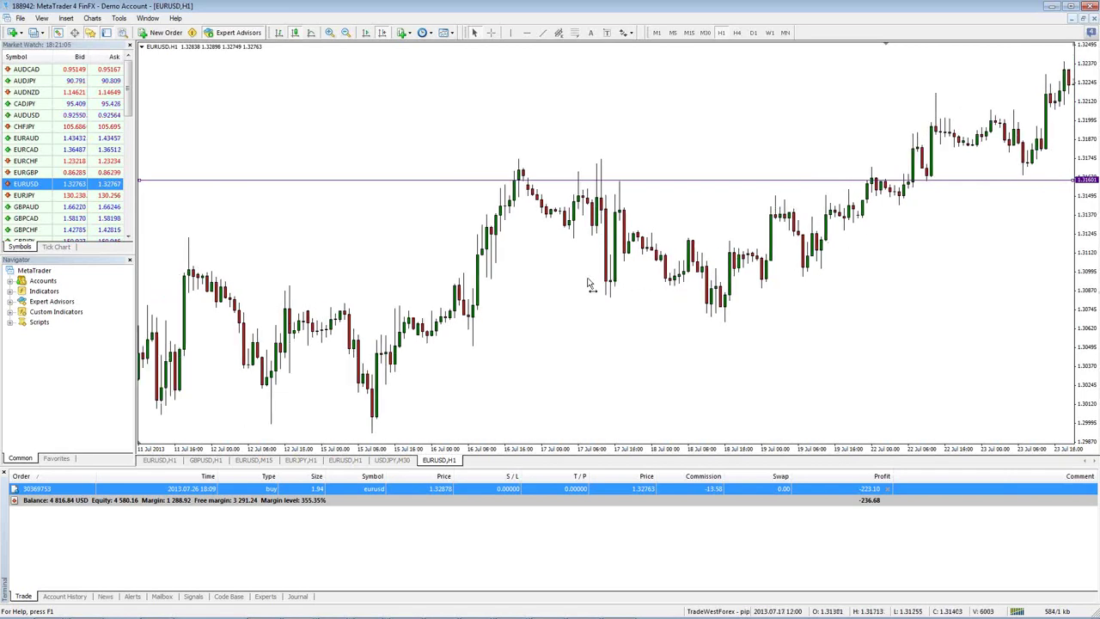
scroll(588, 285, down, 1)
drag(719, 178, 636, 297)
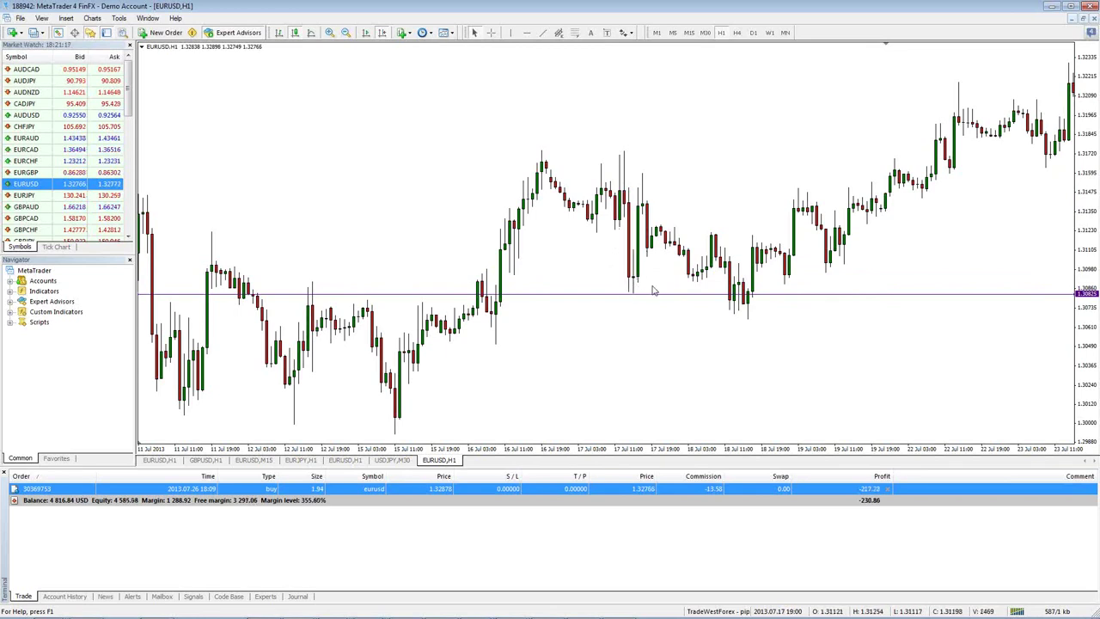
Place an up arrow below the 18 Jul 03:00 candle and lower the horizontal line to about 1.30756, under the 17 Jul low.
click(624, 32)
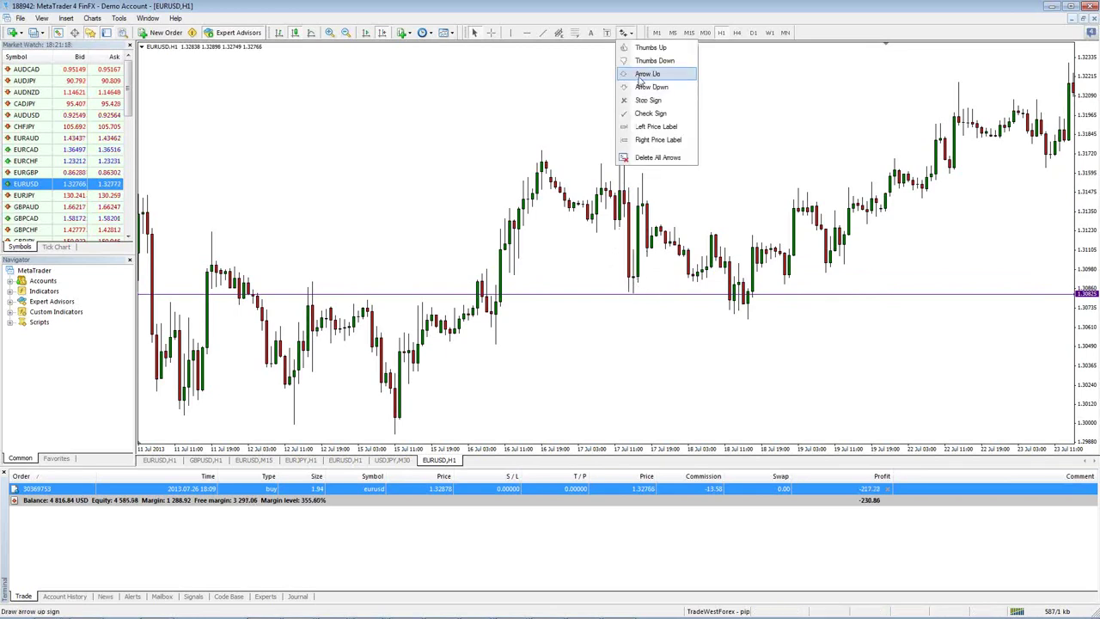
click(640, 76)
click(694, 286)
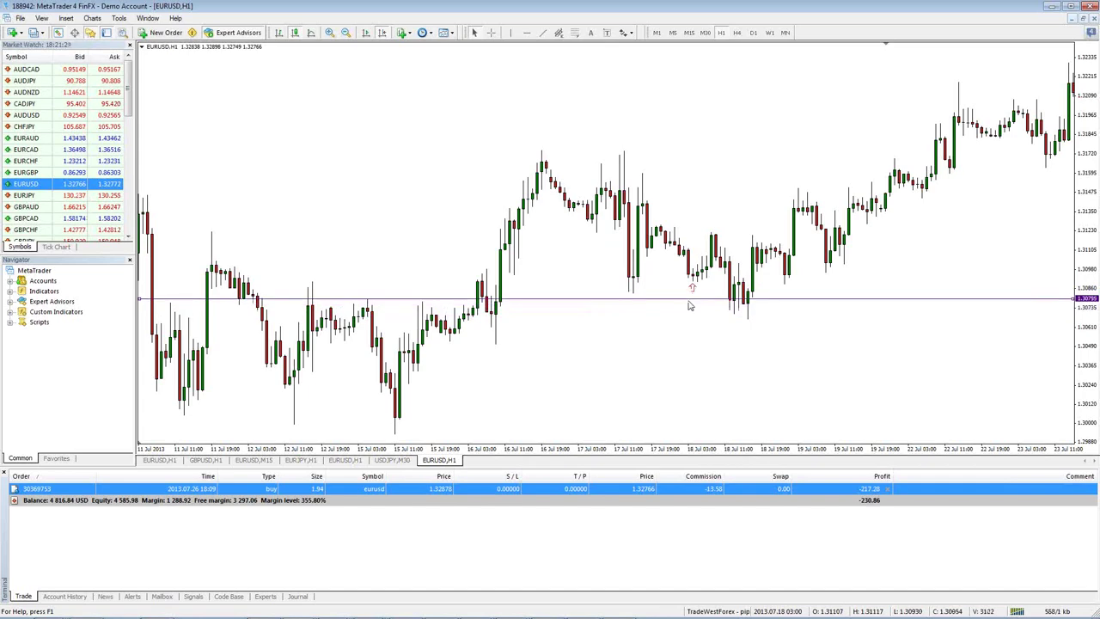
drag(666, 323, 942, 293)
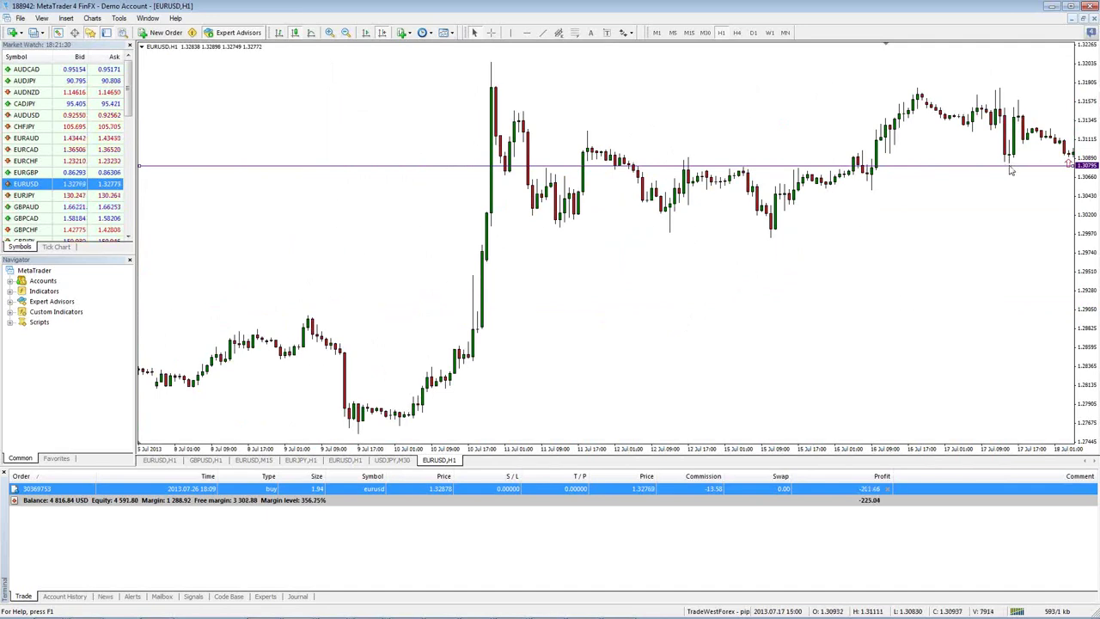
drag(1010, 167, 1009, 170)
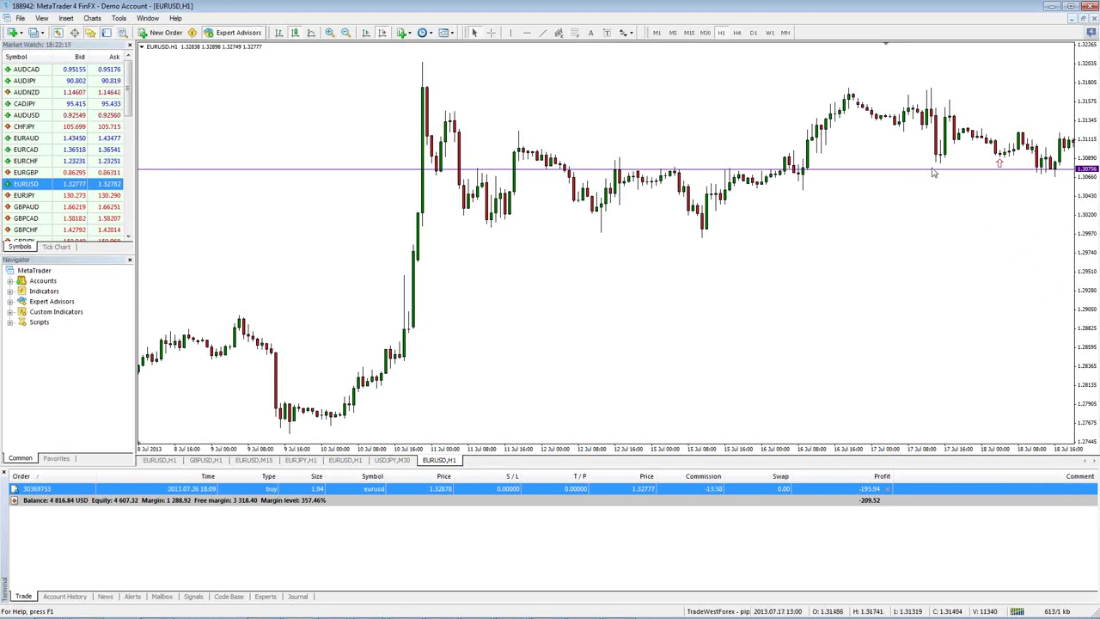
Place a down arrow above the 9 Jul 15:00 candle, at the end of the sharp drop.
scroll(1055, 182, down, 2)
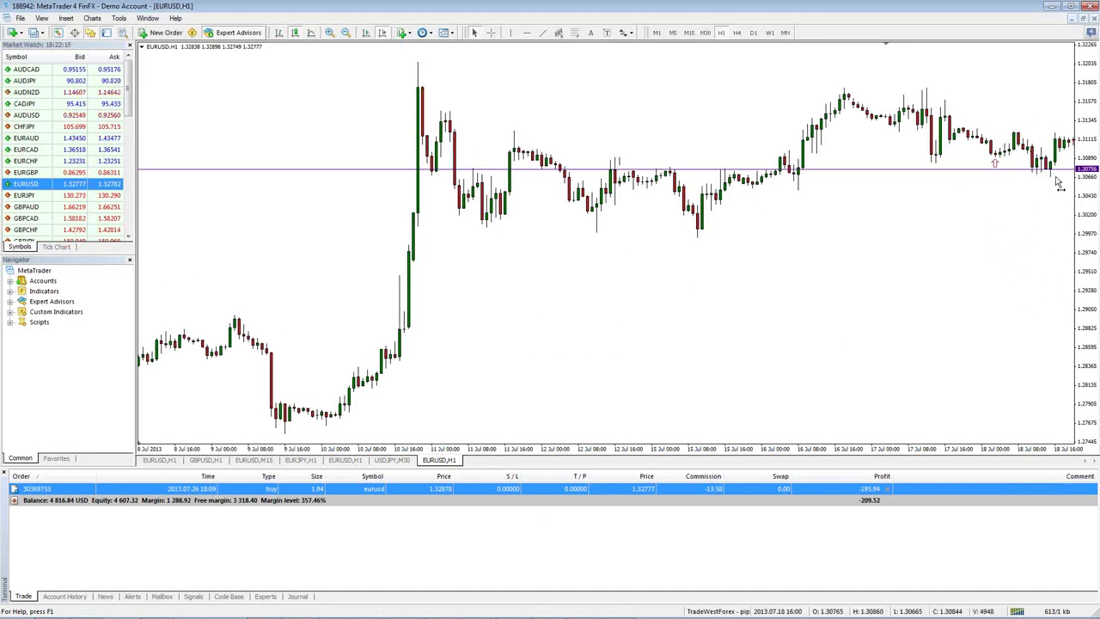
scroll(1057, 183, down, 3)
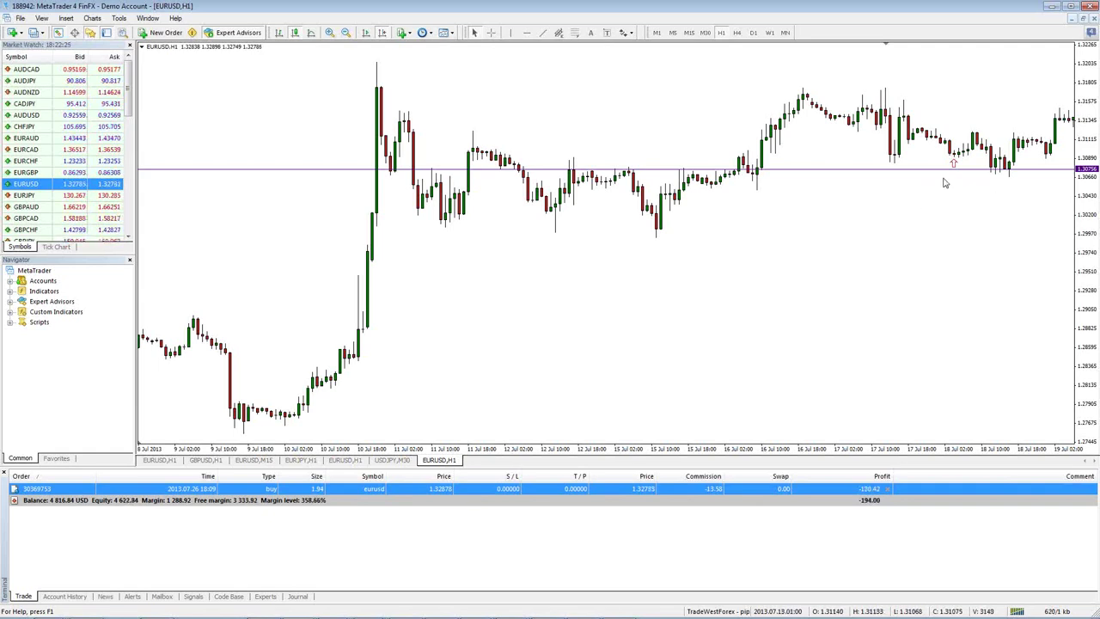
scroll(997, 189, down, 1)
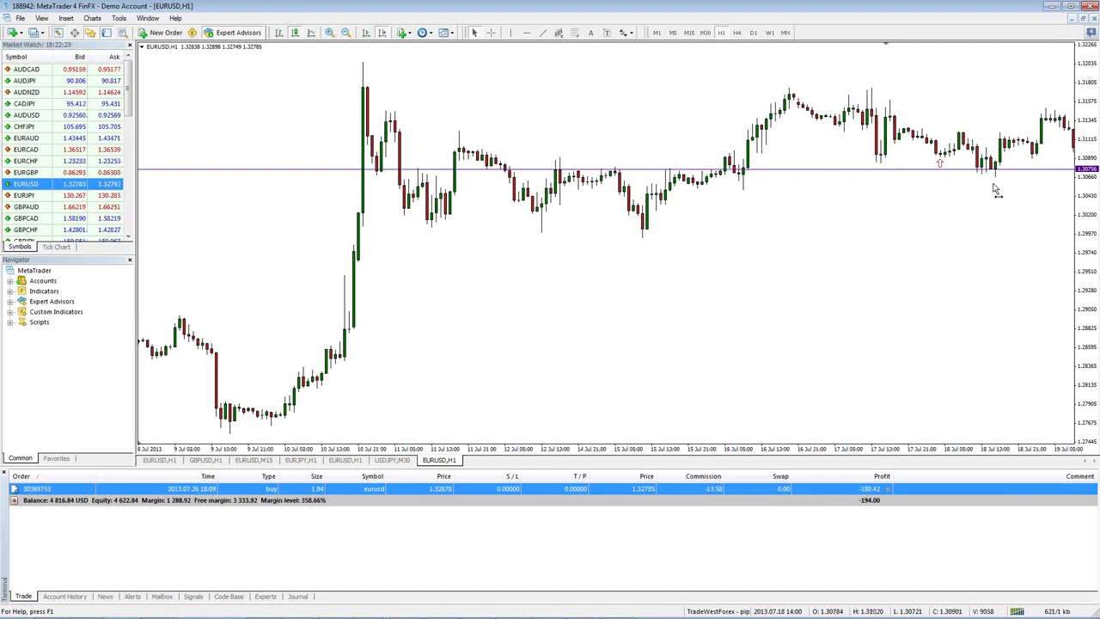
scroll(845, 211, down, 4)
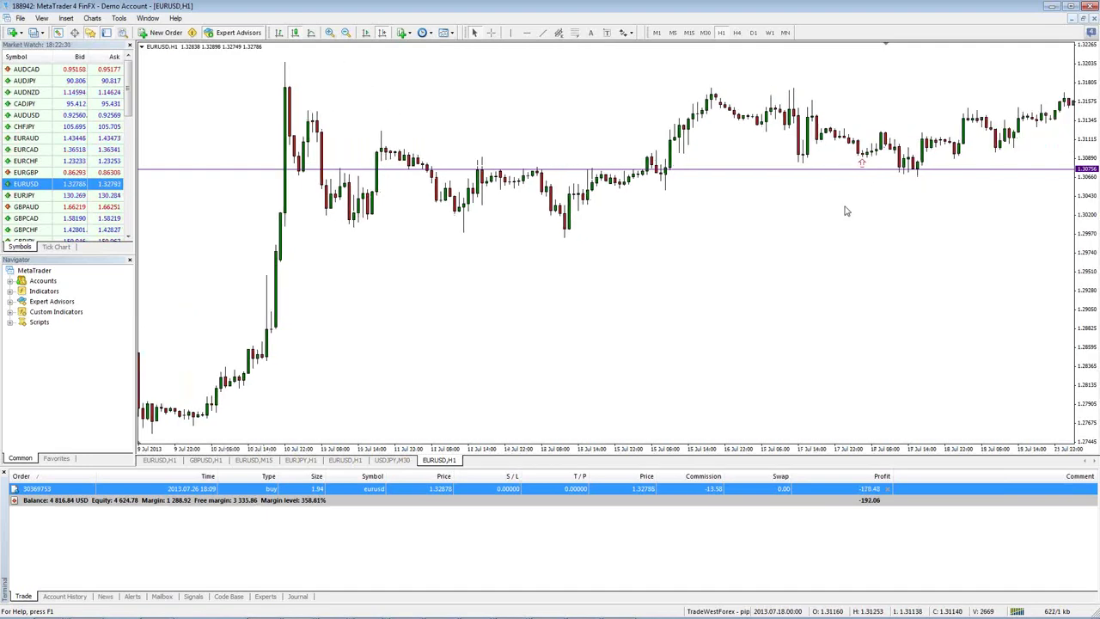
scroll(647, 262, up, 10)
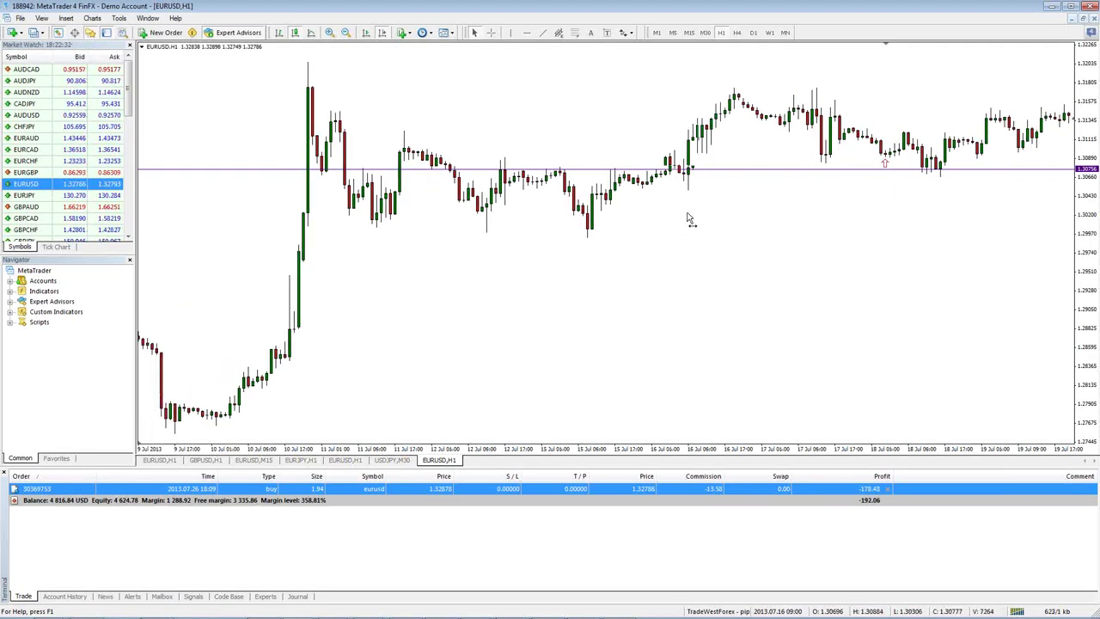
scroll(647, 262, up, 8)
scroll(604, 292, up, 15)
scroll(906, 245, up, 2)
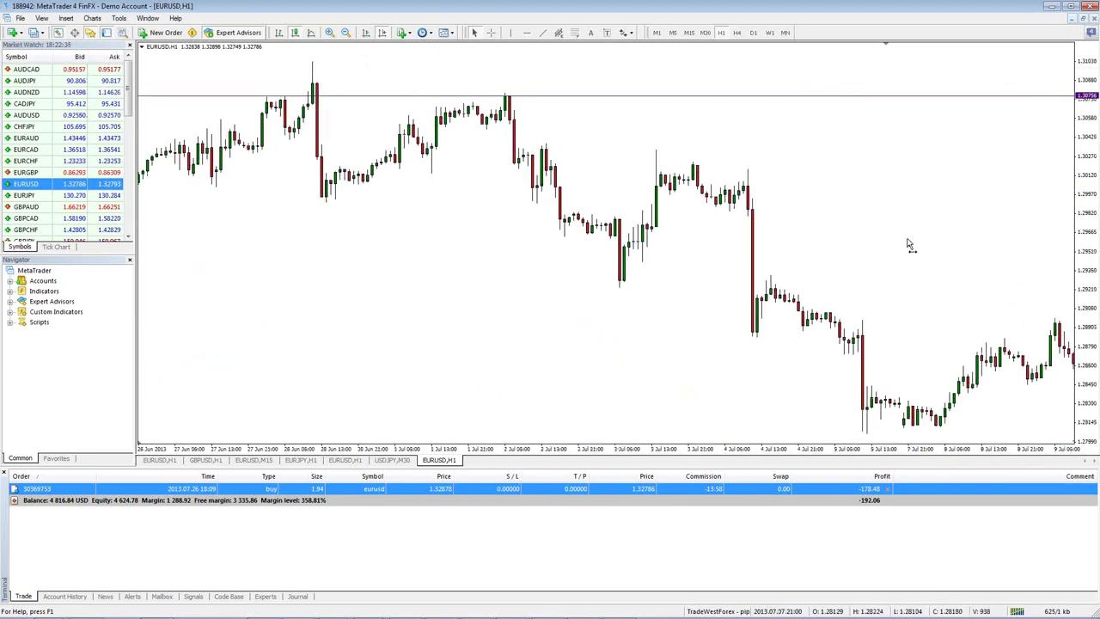
scroll(906, 246, down, 1)
click(624, 32)
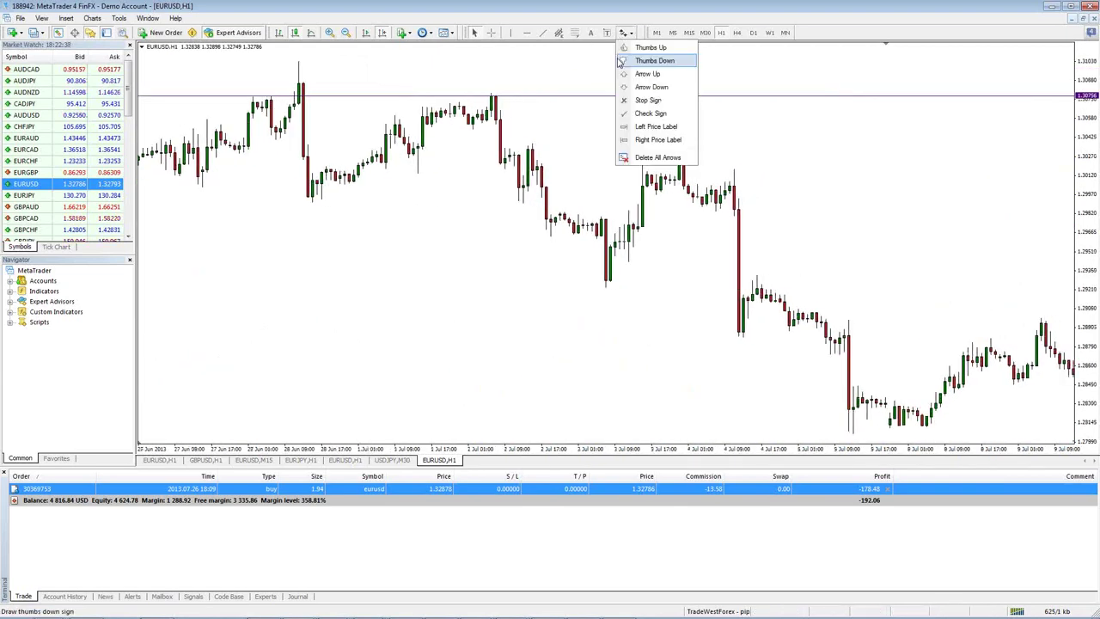
click(625, 86)
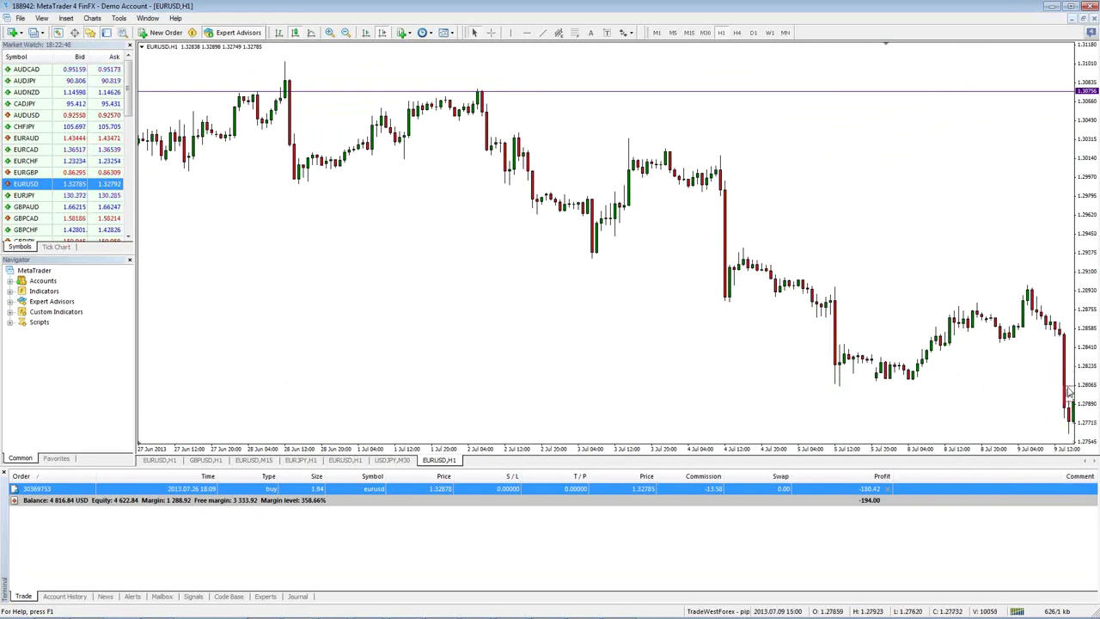
Add a second horizontal line at about 1.29066, just above the 9 Jul swing high.
middle_click(885, 384)
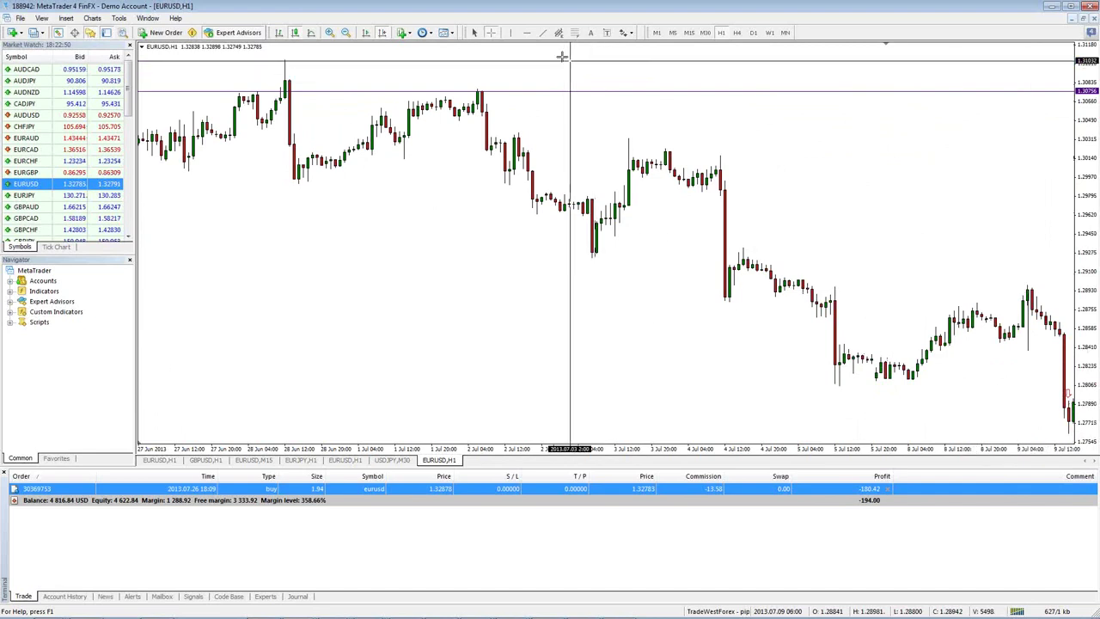
click(526, 32)
click(1031, 275)
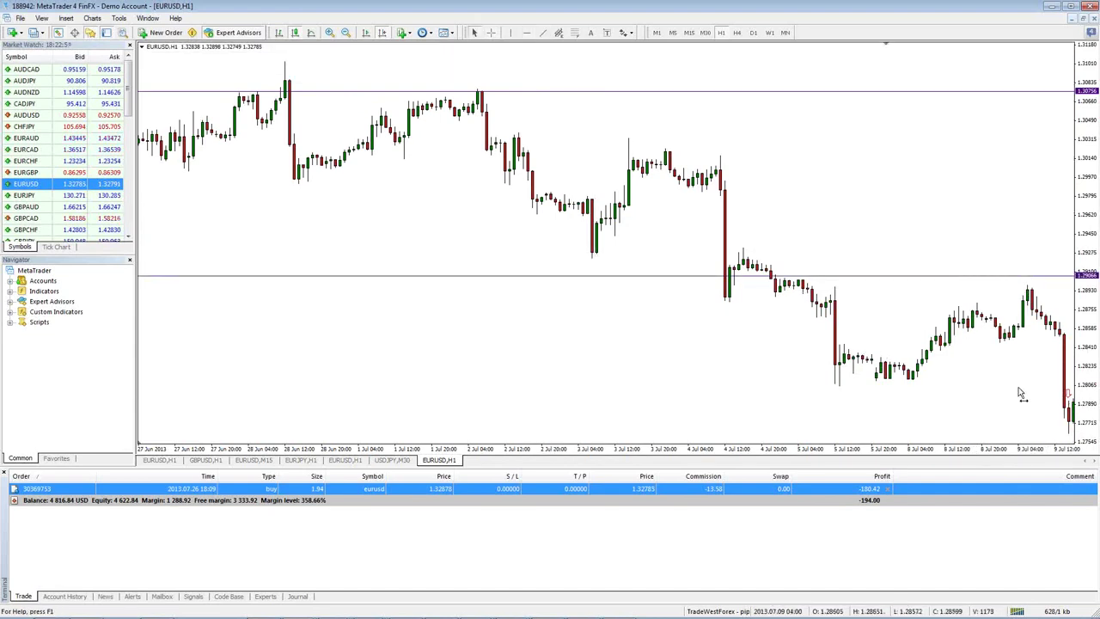
Examine the price rise after the 9 Jul down arrow up to the 1.29066 line, using the crosshair around the 10 Jul 17:00 candle.
scroll(1019, 394, down, 2)
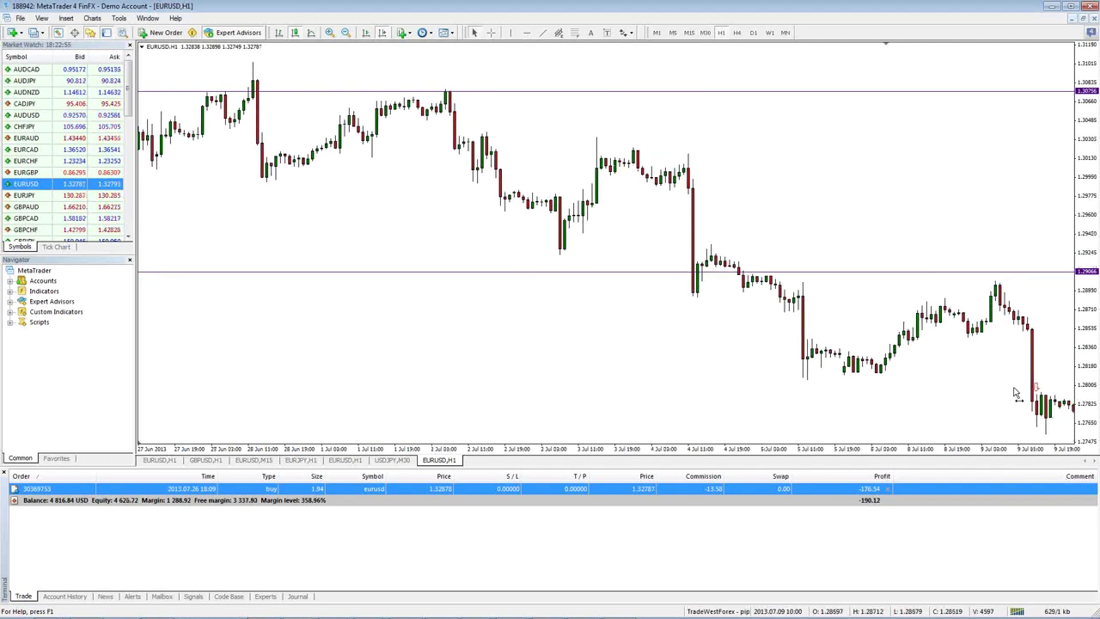
scroll(1016, 393, down, 1)
scroll(1016, 395, down, 1)
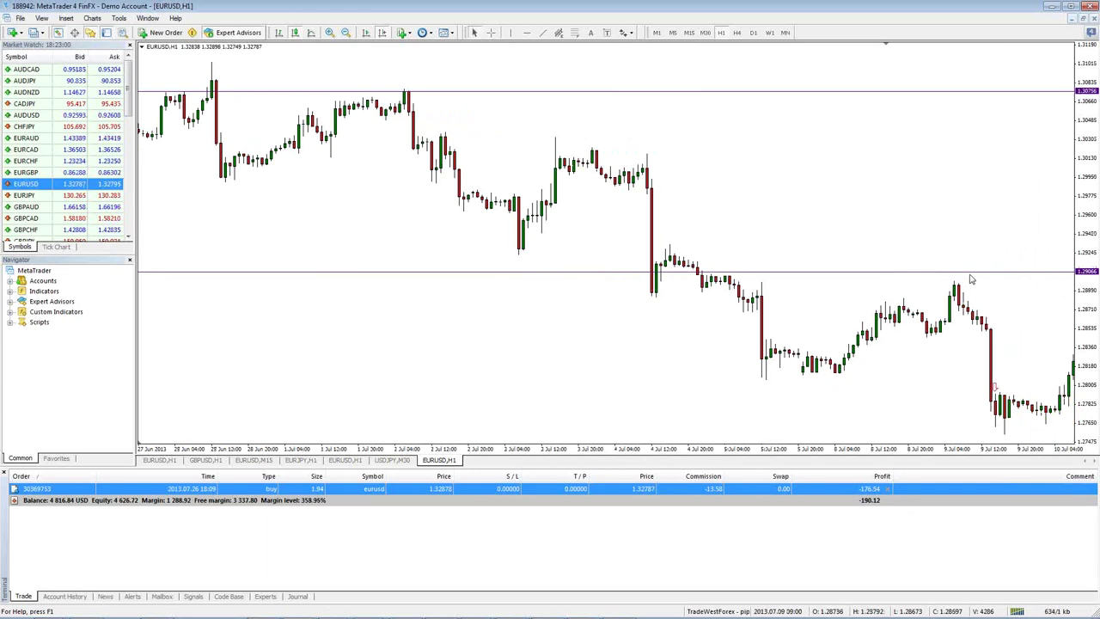
scroll(1060, 316, down, 3)
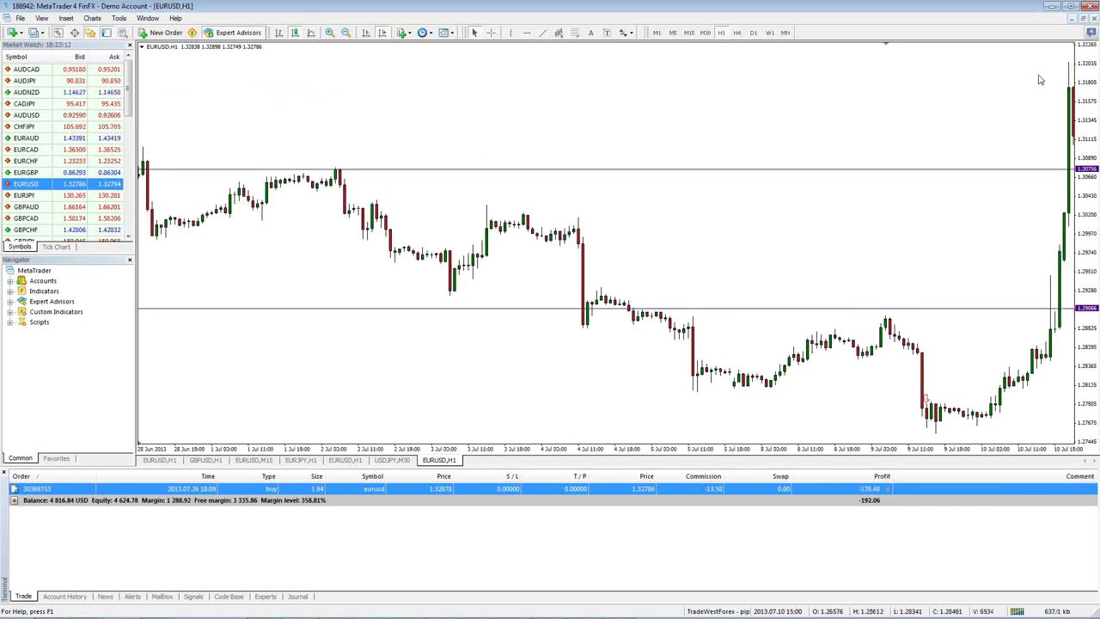
middle_click(1033, 280)
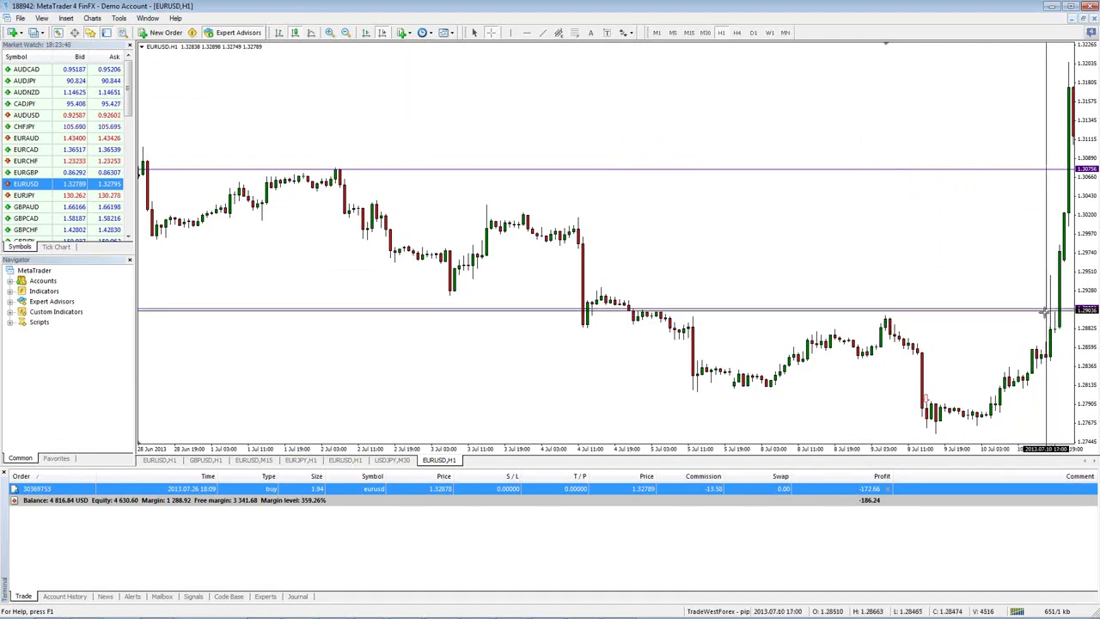
key(Escape)
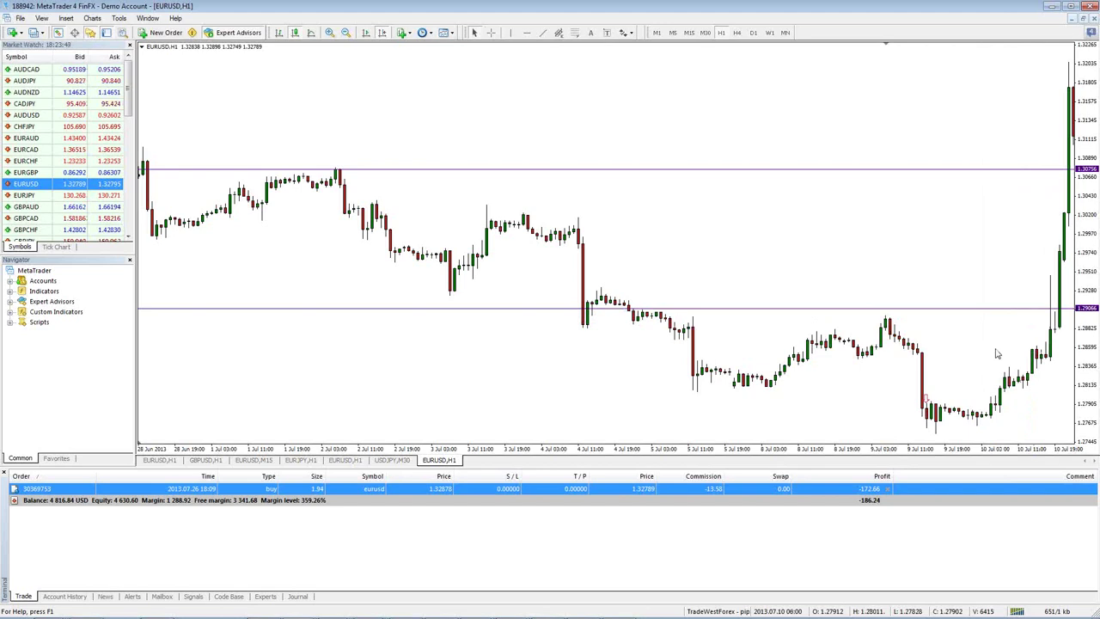
scroll(1001, 354, down, 3)
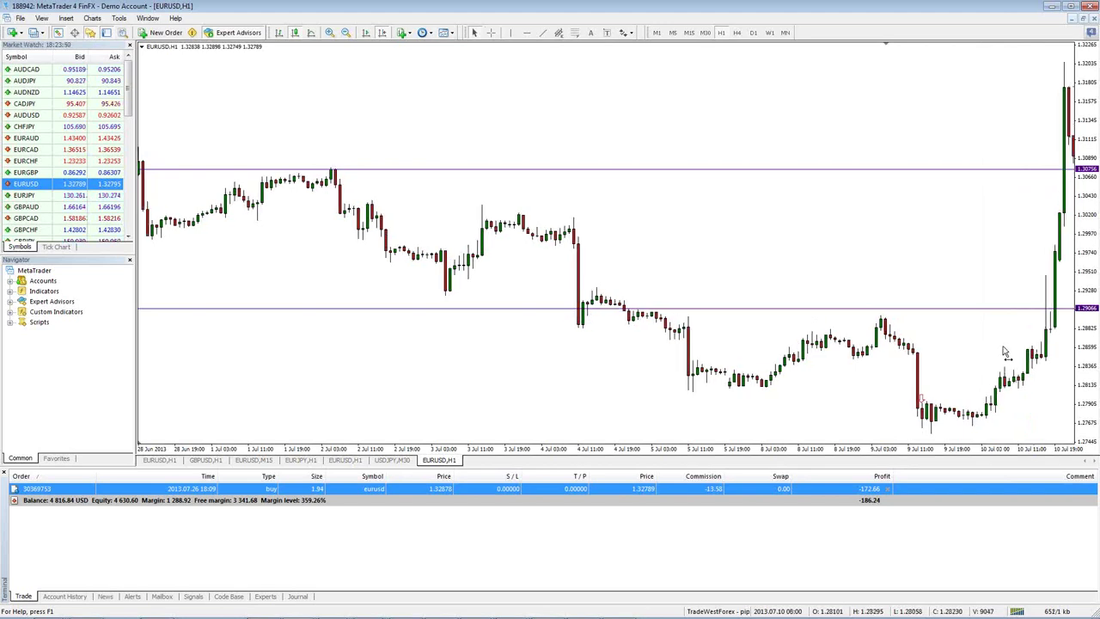
scroll(918, 347, down, 4)
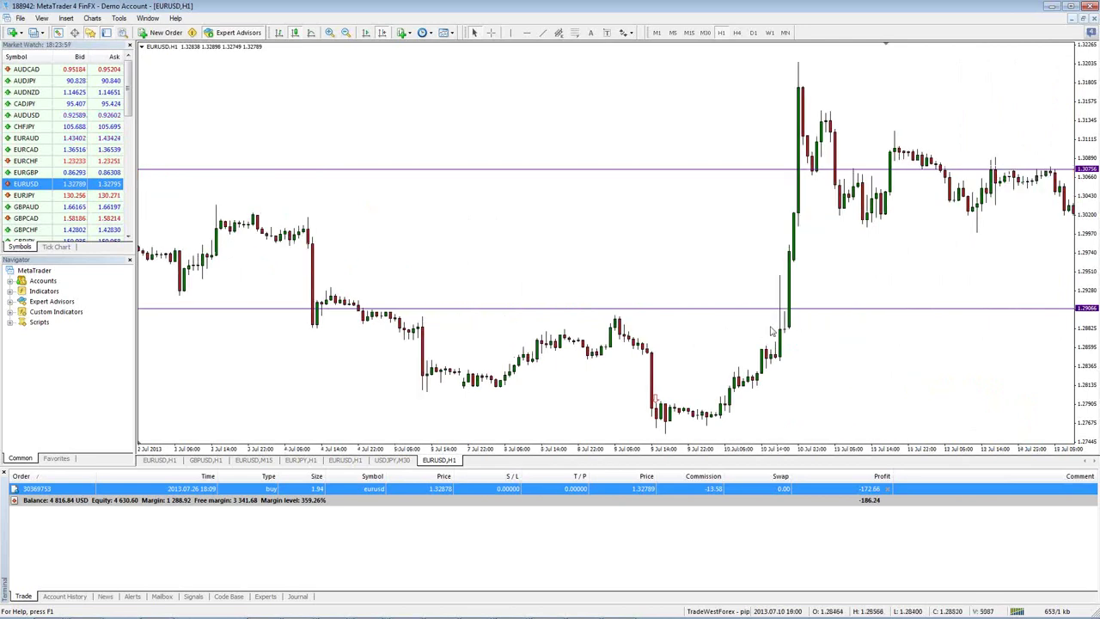
scroll(687, 344, up, 4)
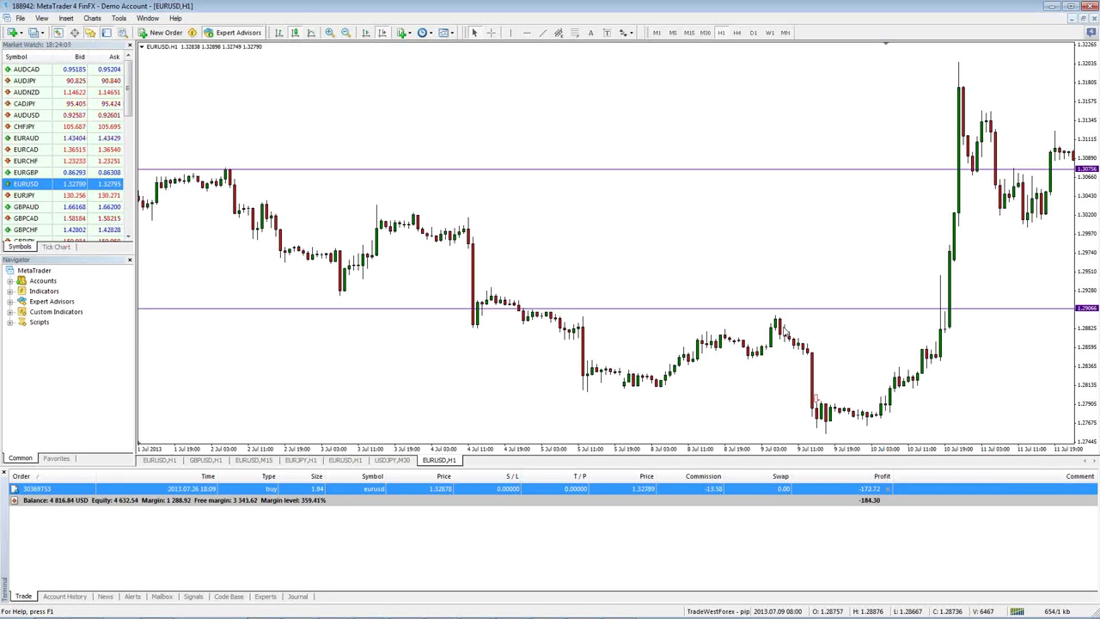
Add vertical lines at 9 Jul 15:00, 10 Jul 19:00 and 11 Jul 00:00 to mark the trade's entry and exit times.
click(510, 33)
click(817, 359)
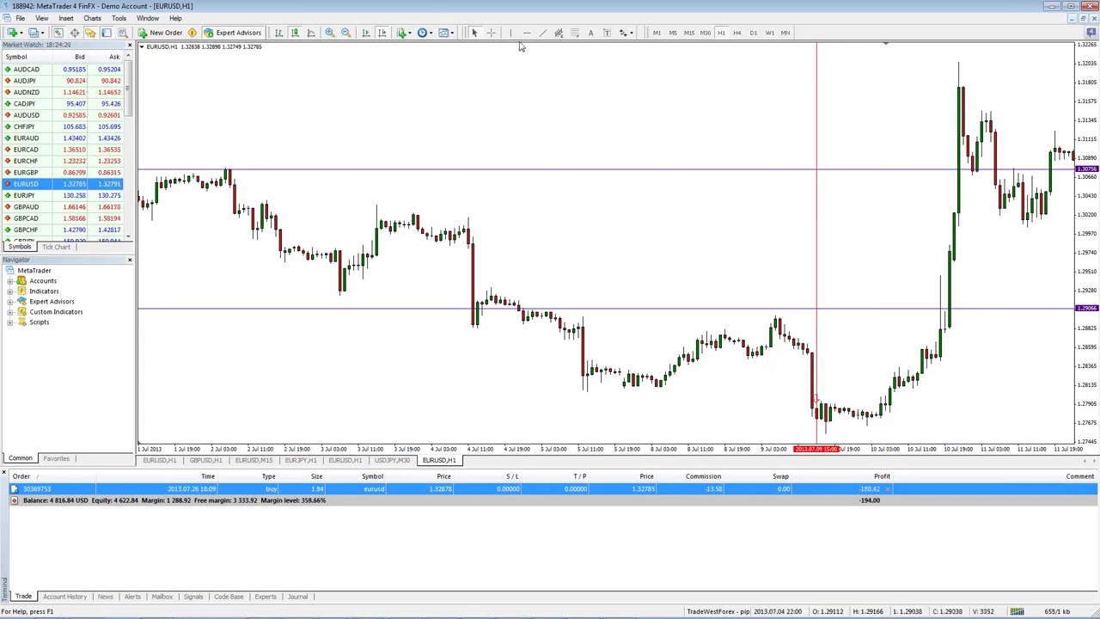
click(947, 349)
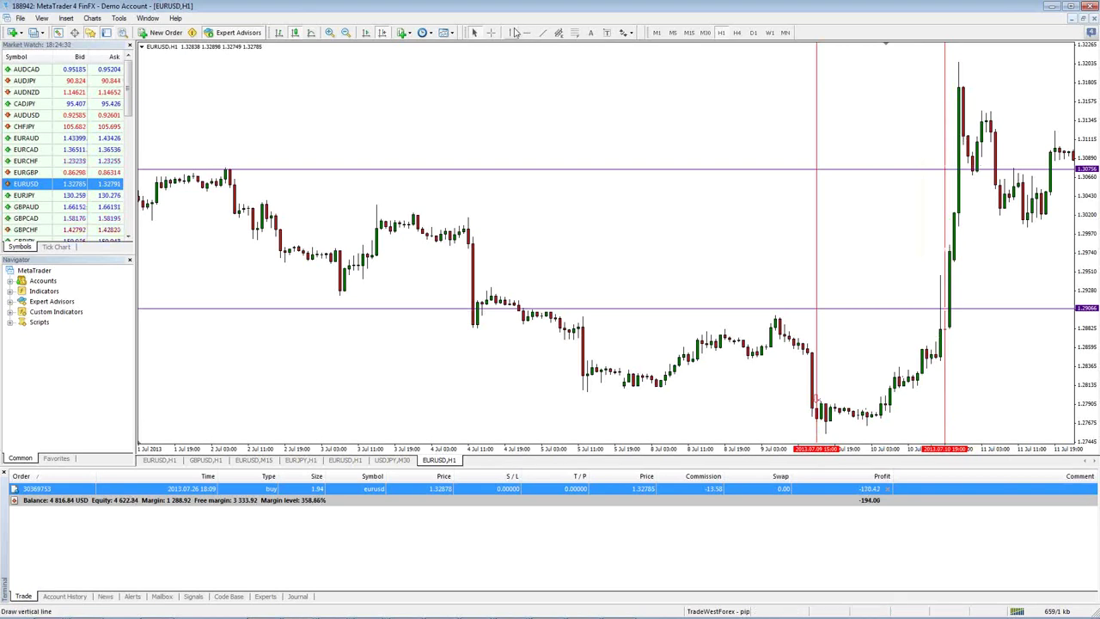
click(981, 225)
drag(984, 226, 965, 251)
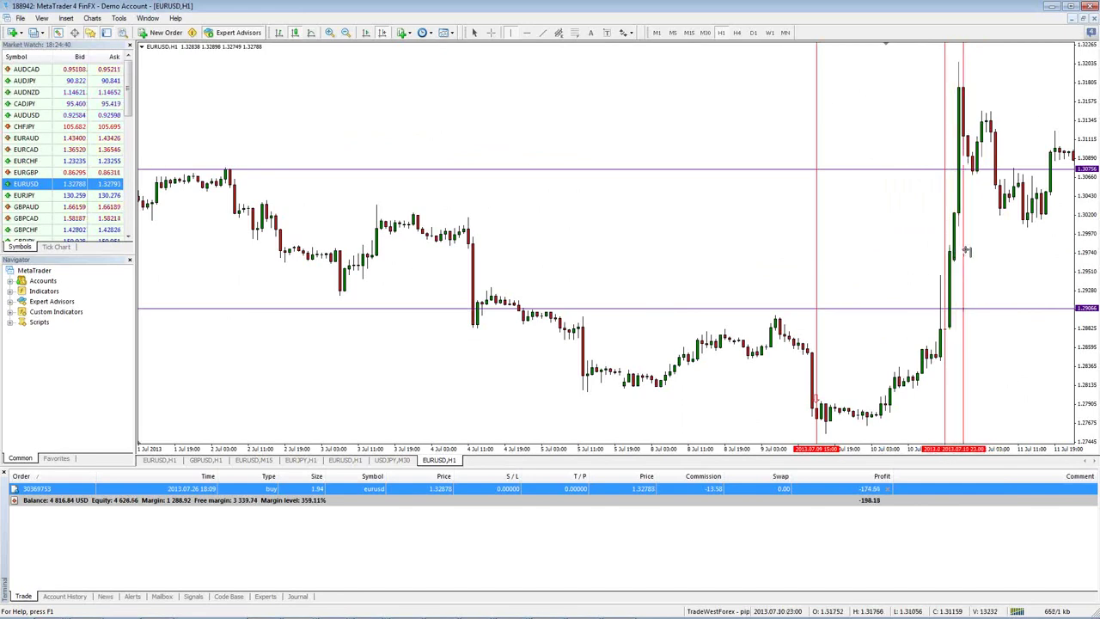
Inspect the candles around the down arrow with the crosshair, and move the lower horizontal line to about 1.28326.
middle_click(965, 295)
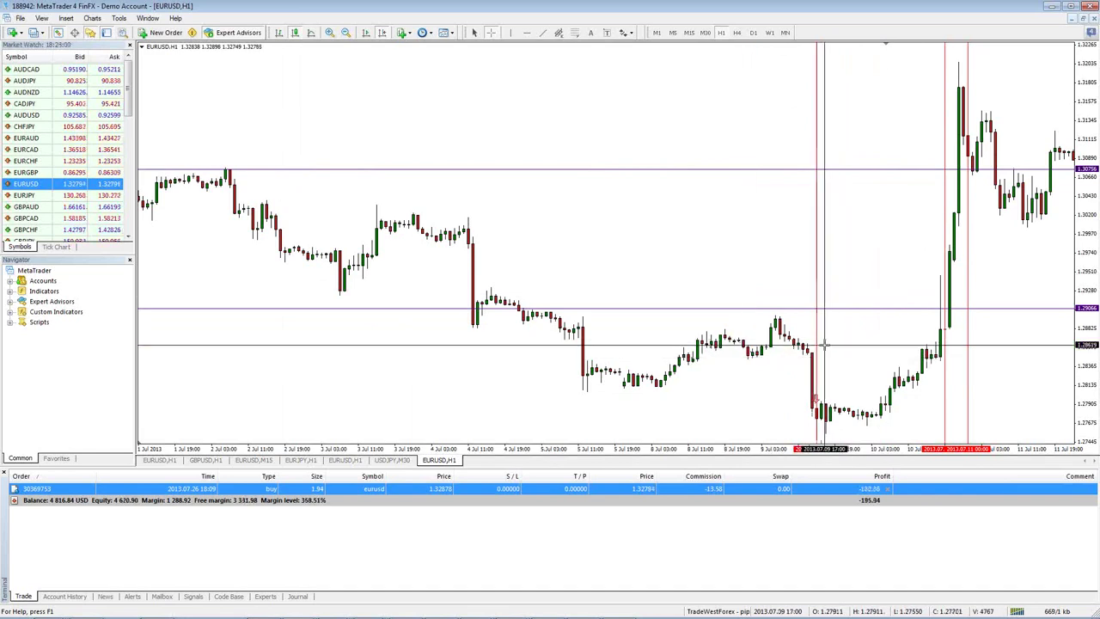
click(811, 397)
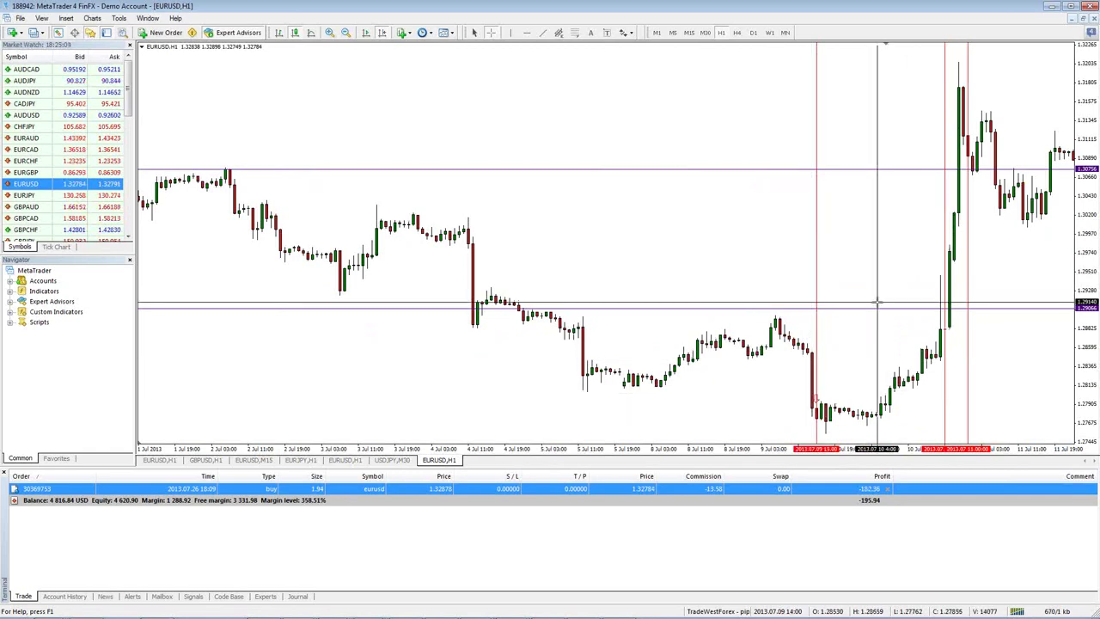
drag(851, 308, 829, 363)
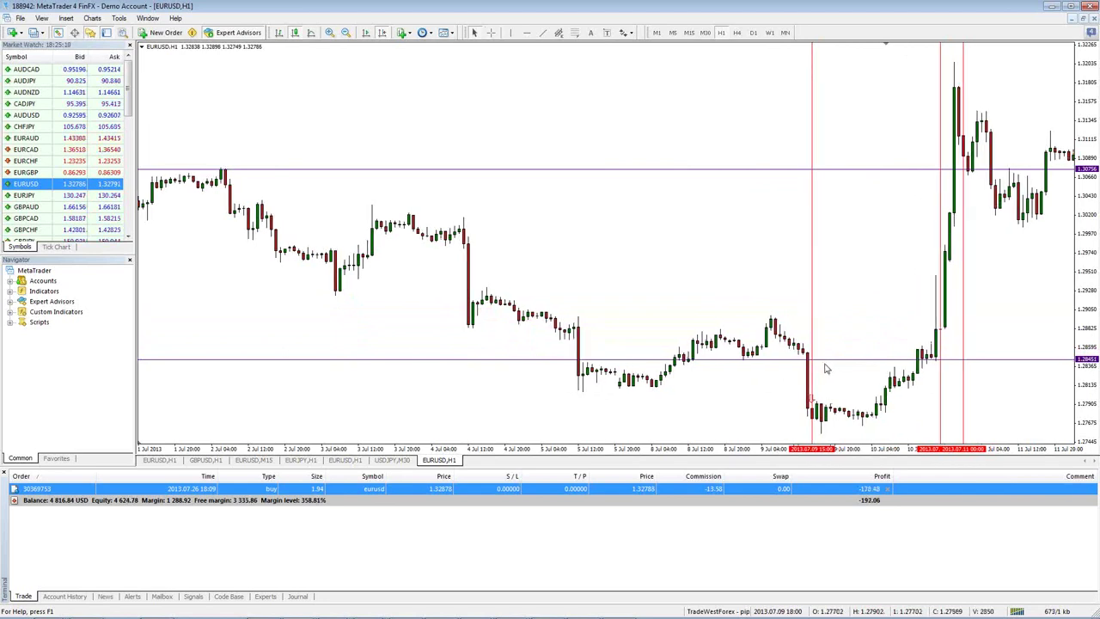
drag(826, 363, 830, 374)
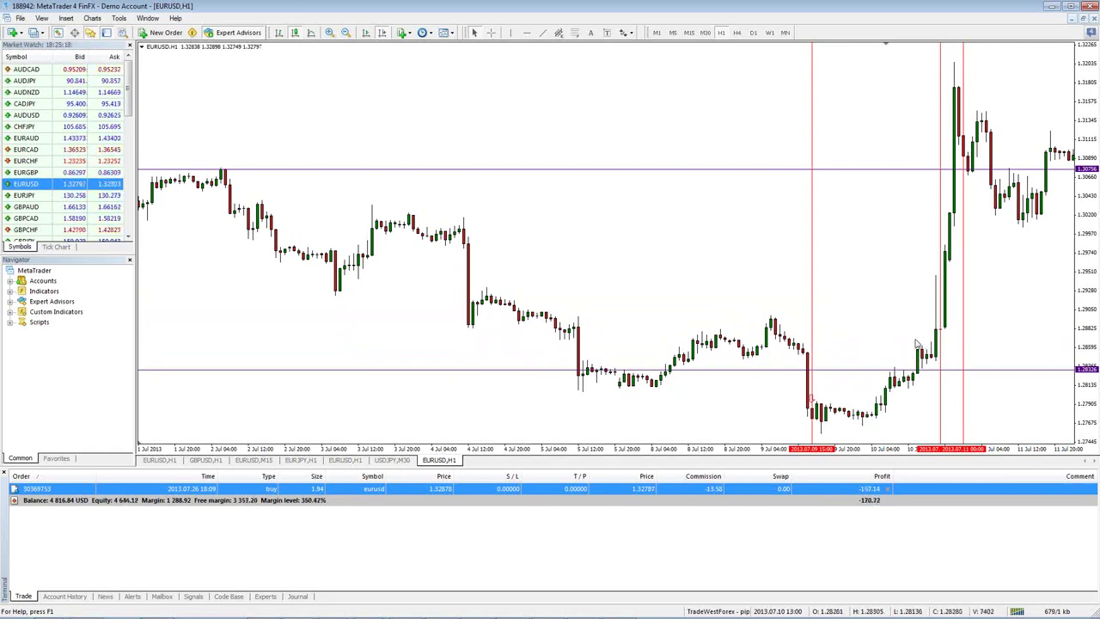
Inspect the area between the 5 Jul low, the lower horizontal line and the 9 Jul down arrow with the crosshair.
middle_click(578, 367)
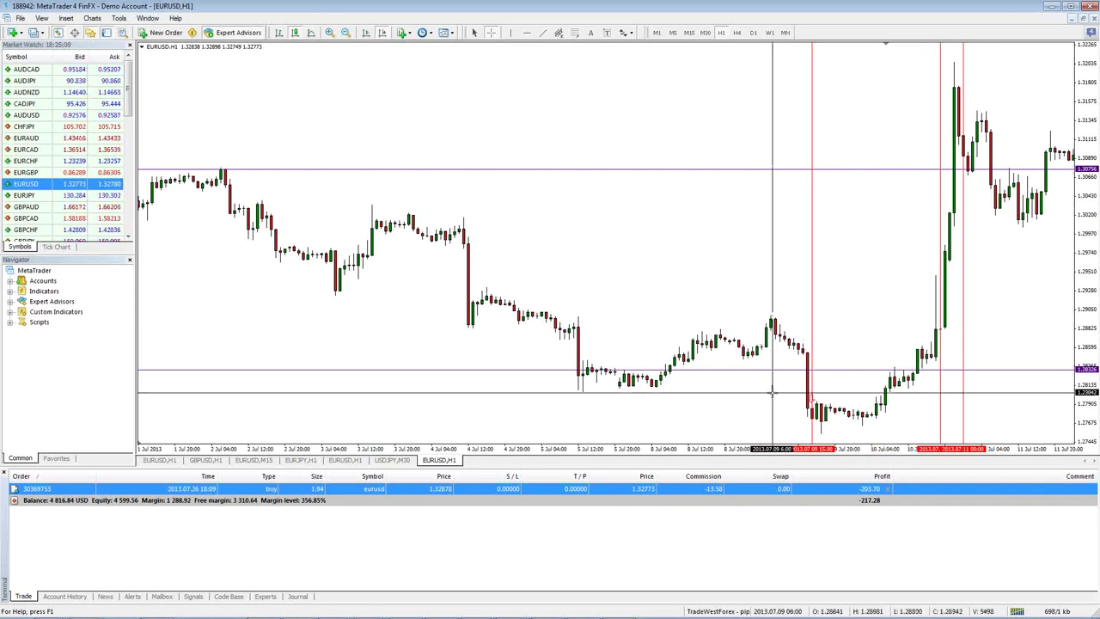
click(810, 368)
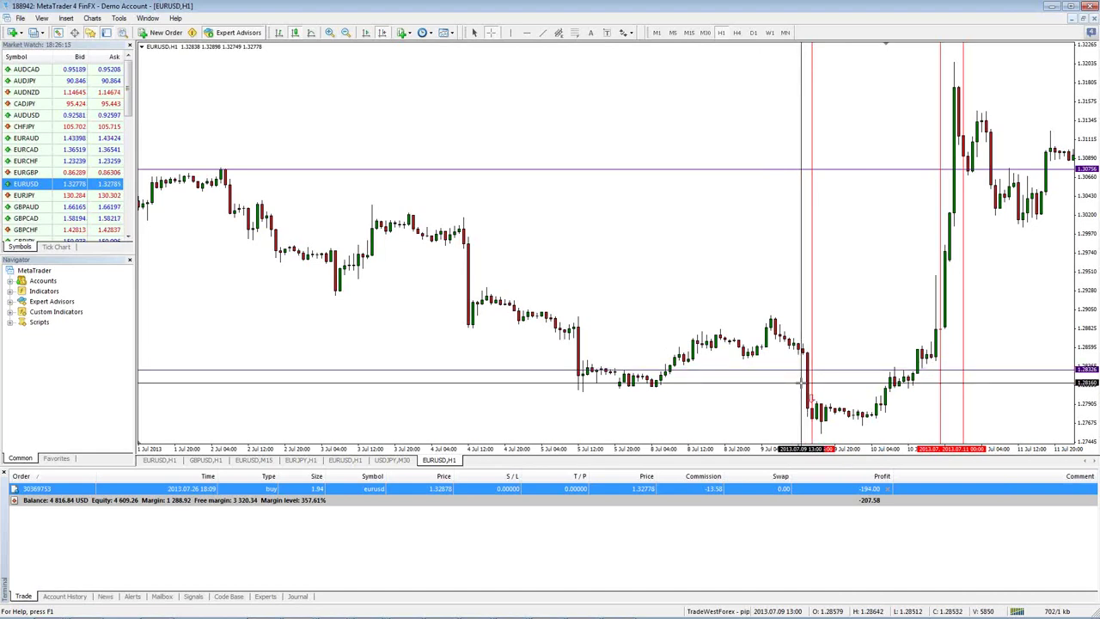
click(838, 414)
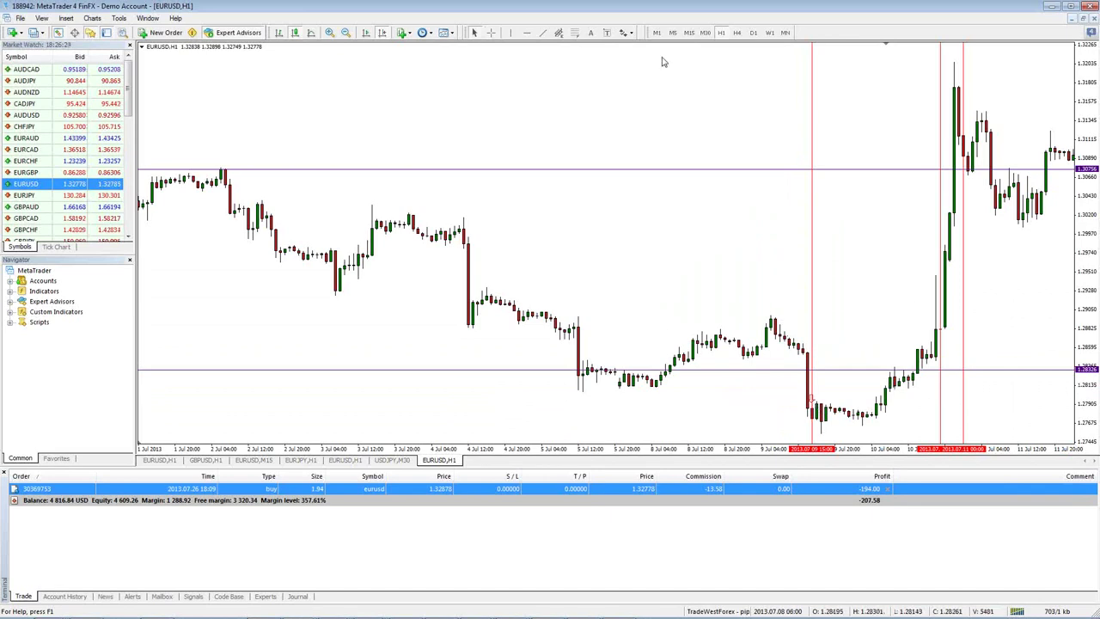
Add down arrows beside the 9 Jul morning high and on the 4 Jul price drop.
click(624, 33)
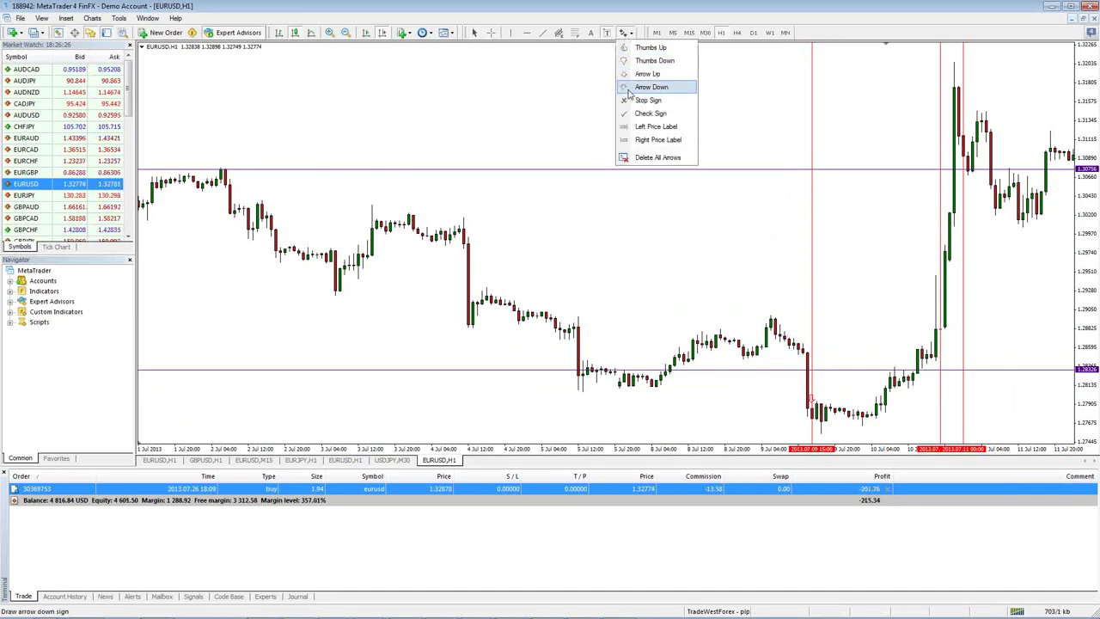
click(628, 89)
click(782, 325)
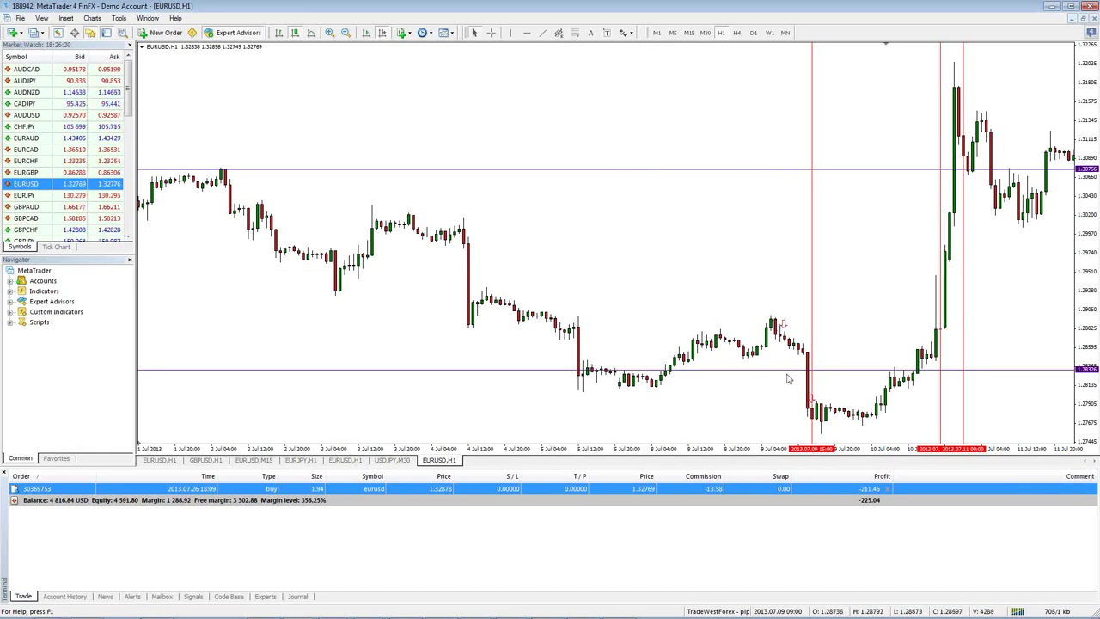
click(625, 33)
click(636, 76)
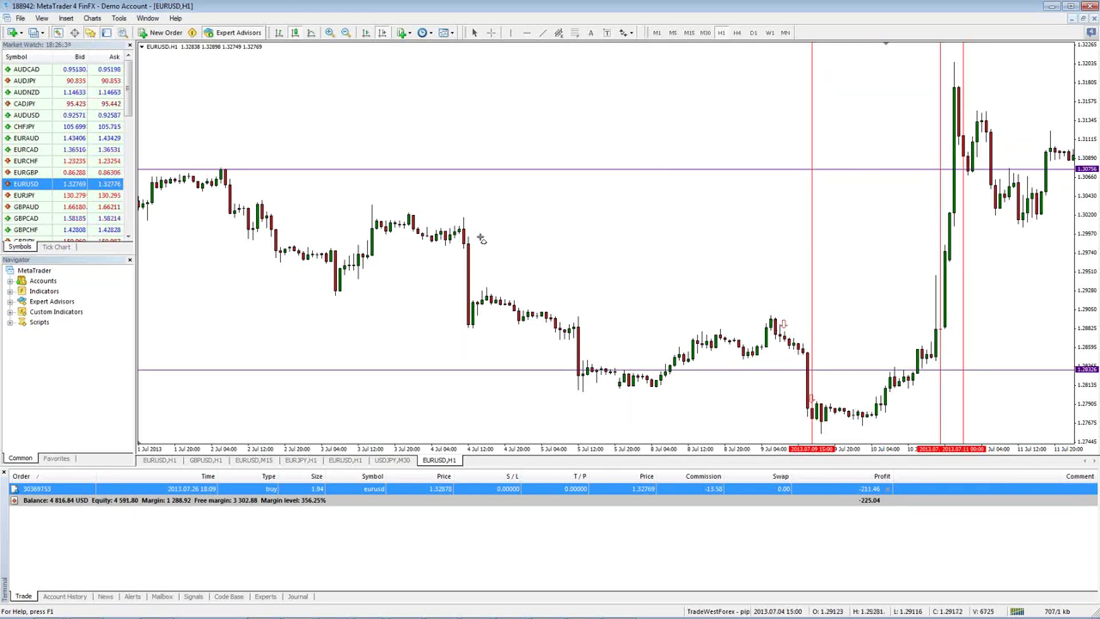
click(472, 286)
Delete the horizontal lines at 1.28326 and 1.28100, the 9 Jul 15:00 vertical line and the down arrow beside the 9 Jul high.
scroll(481, 292, down, 3)
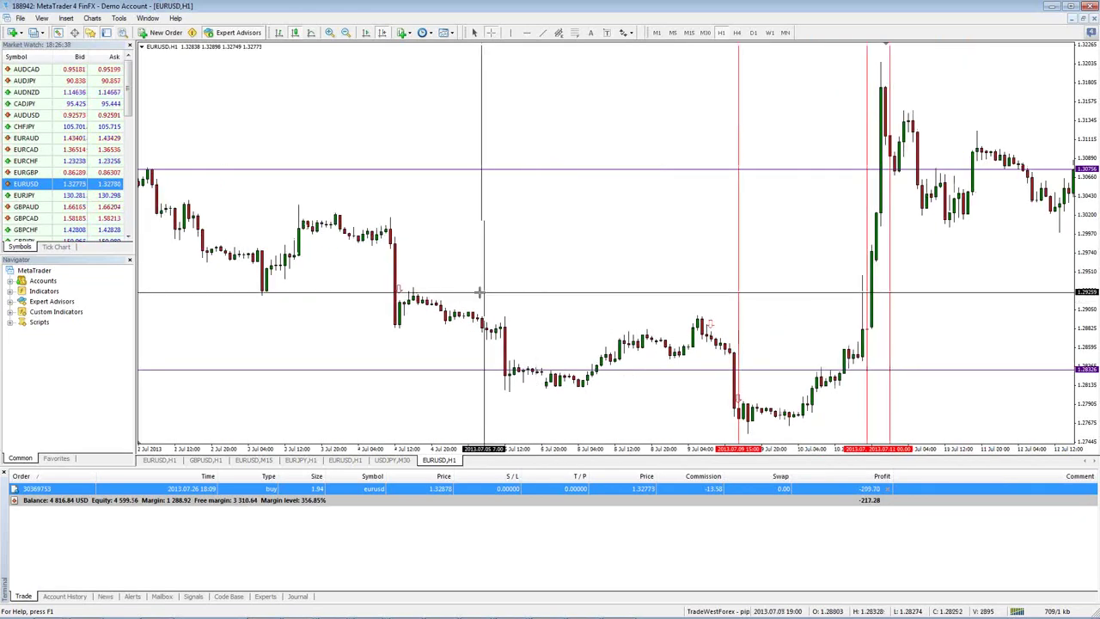
drag(663, 275, 249, 297)
drag(388, 391, 385, 396)
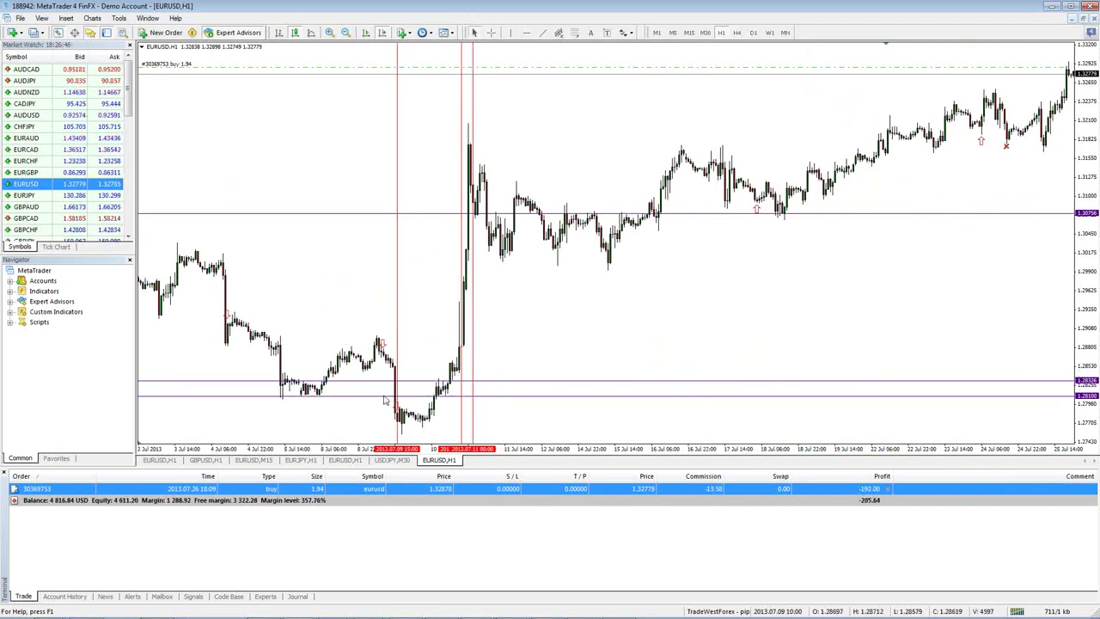
key(Delete)
key(Delete)
double_click(393, 347)
key(Delete)
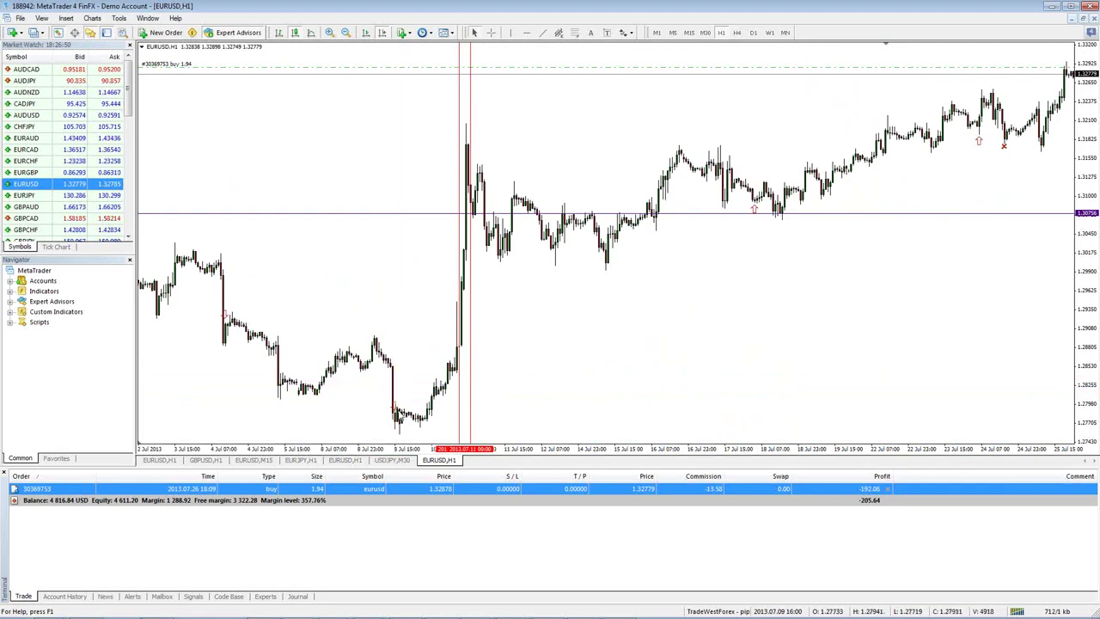
Mark the 9 Jul price drop with a stop sign partway down the large falling candle.
click(624, 33)
click(653, 102)
click(623, 32)
click(622, 128)
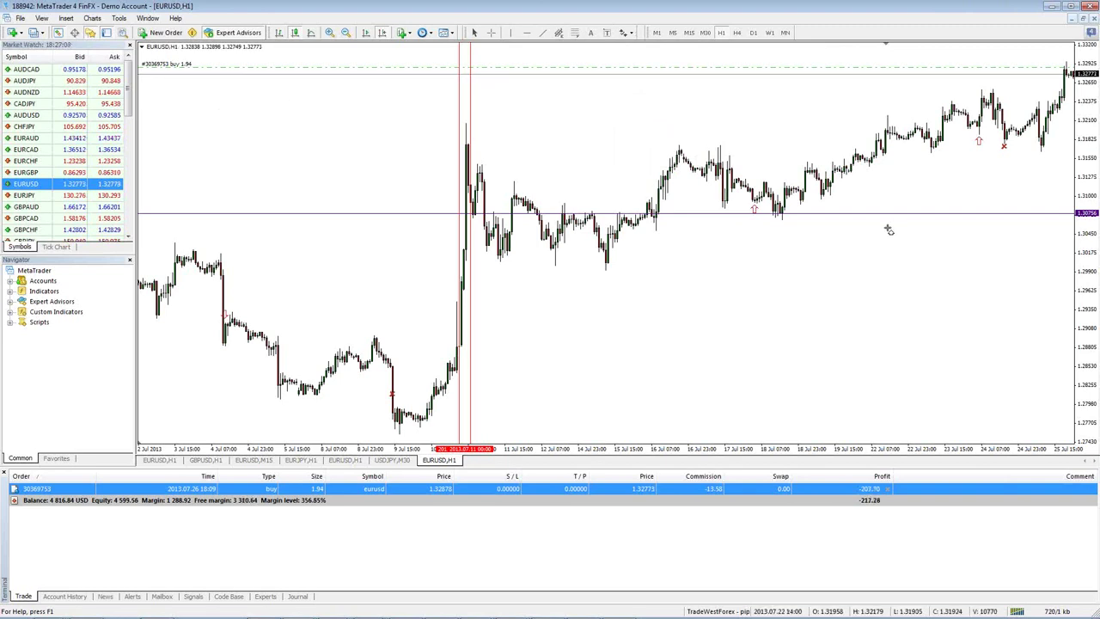
Clear the 10 Jul 19:00 and 11 Jul 00:00 vertical lines from the chart.
click(490, 33)
click(410, 245)
mouse_move(413, 245)
mouse_down()
mouse_move(518, 187)
mouse_move(506, 105)
mouse_up()
drag(425, 181, 535, 160)
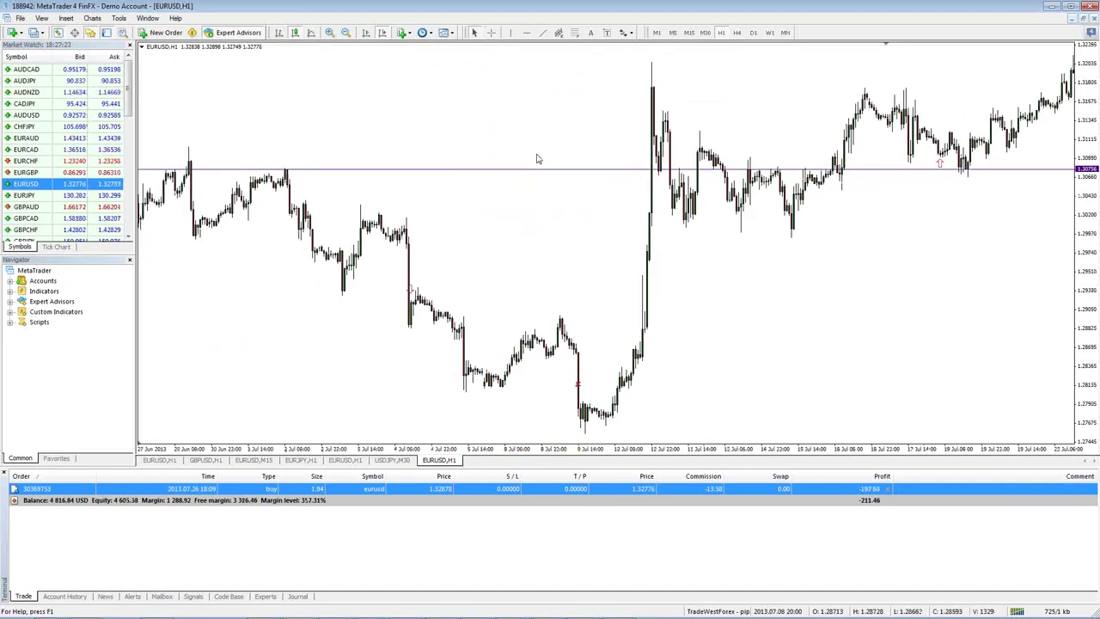
drag(469, 243, 502, 238)
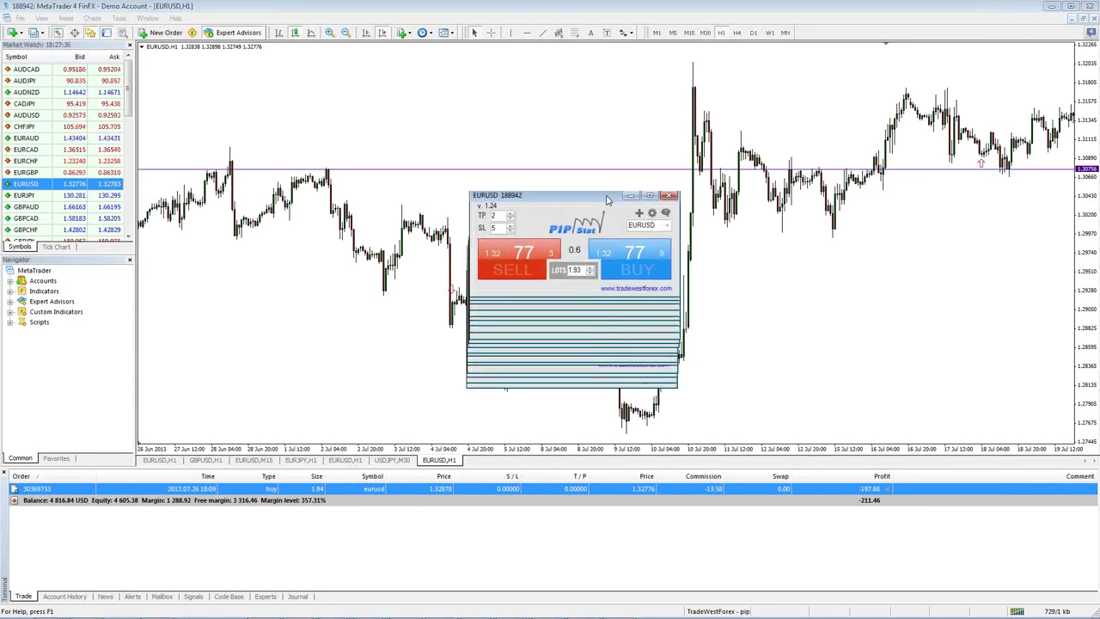
Move the pipStat trade window off the 4 to 9 Jul decline and set its risk percent to 5.0.
drag(606, 187, 843, 253)
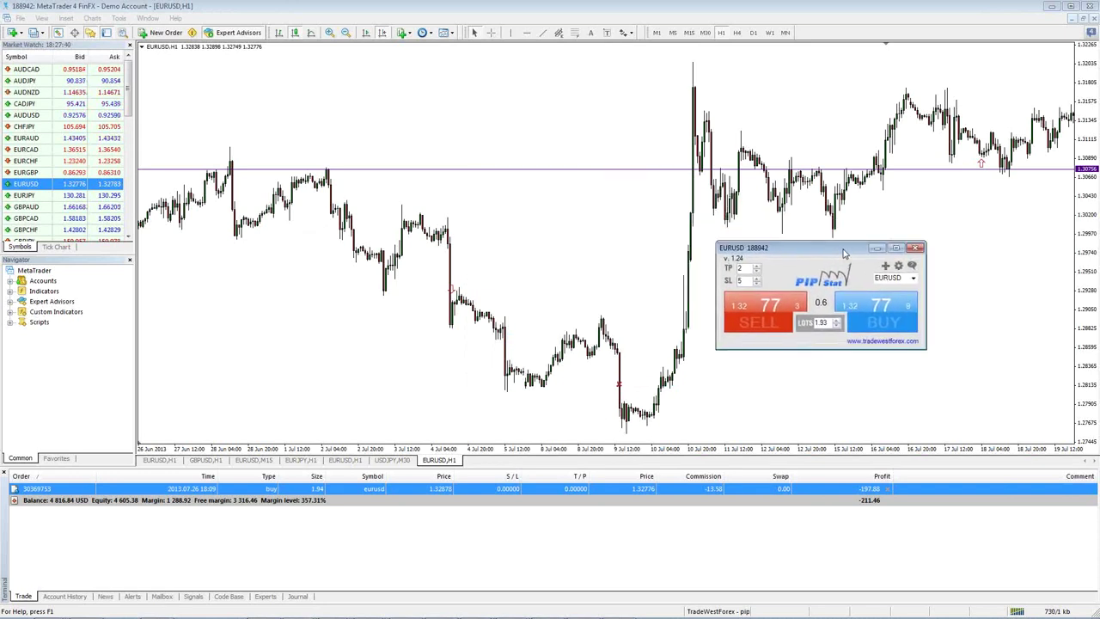
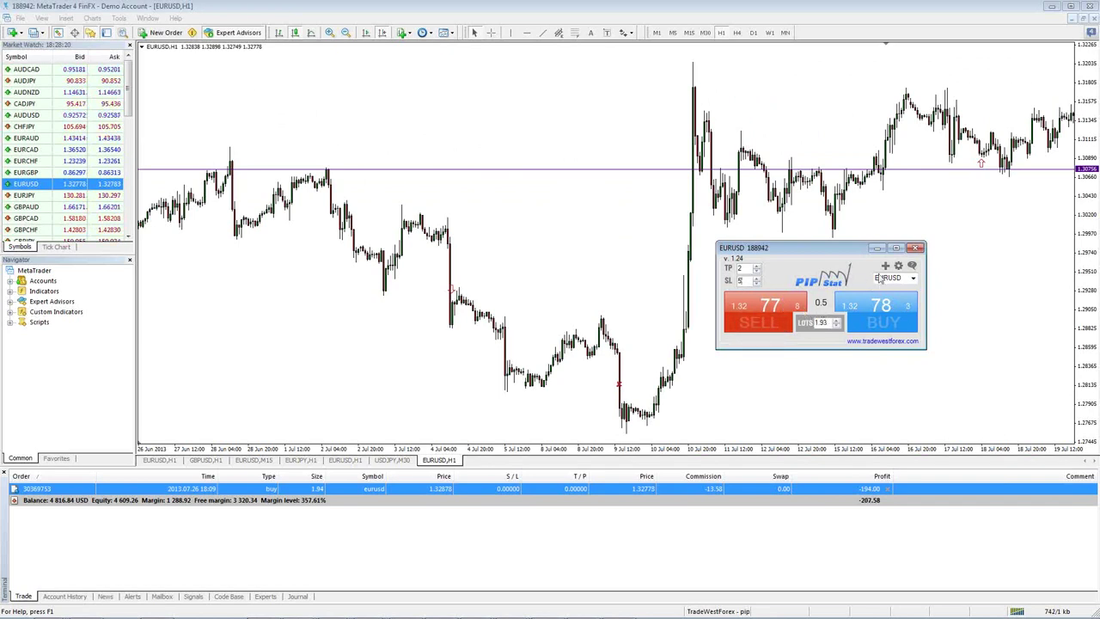
click(898, 269)
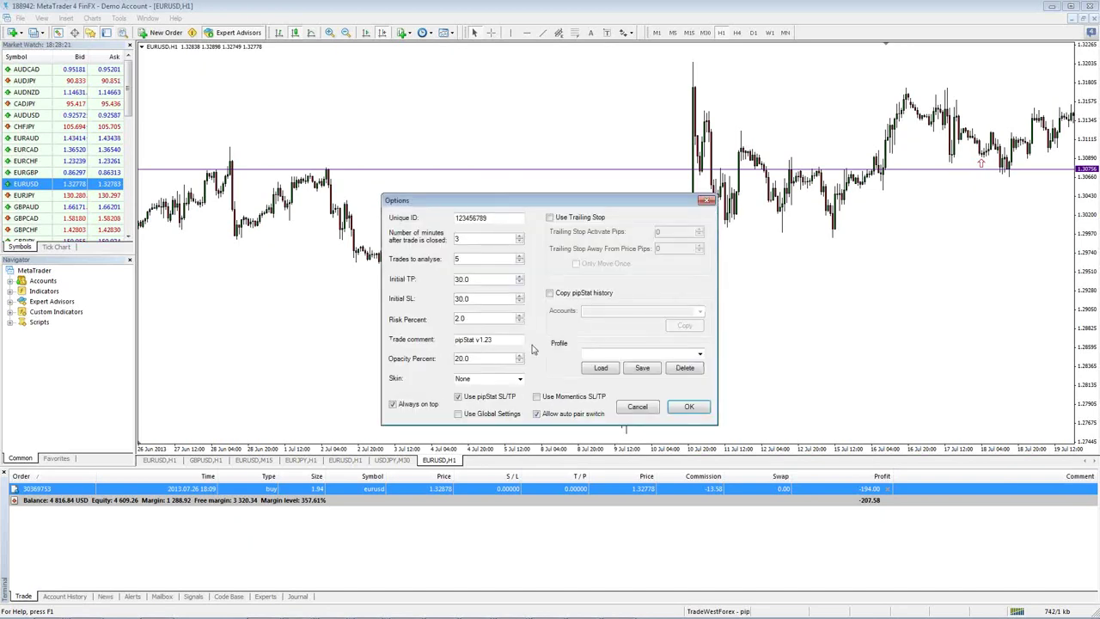
double_click(460, 318)
text(5.0)
click(689, 407)
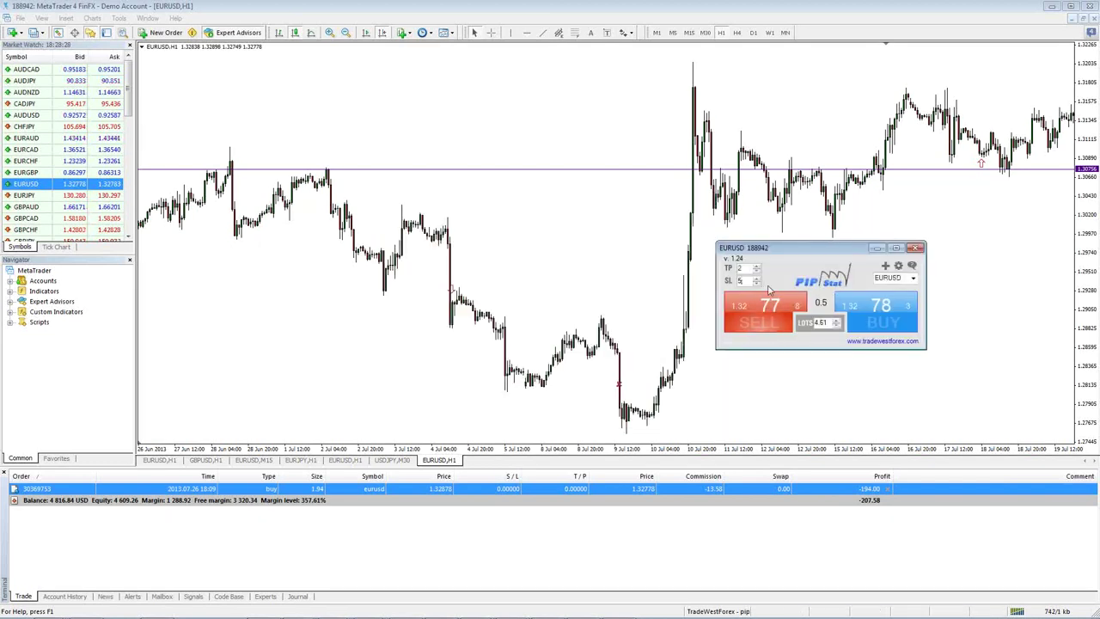
Raise the pipStat stop loss to 26 pips.
click(756, 280)
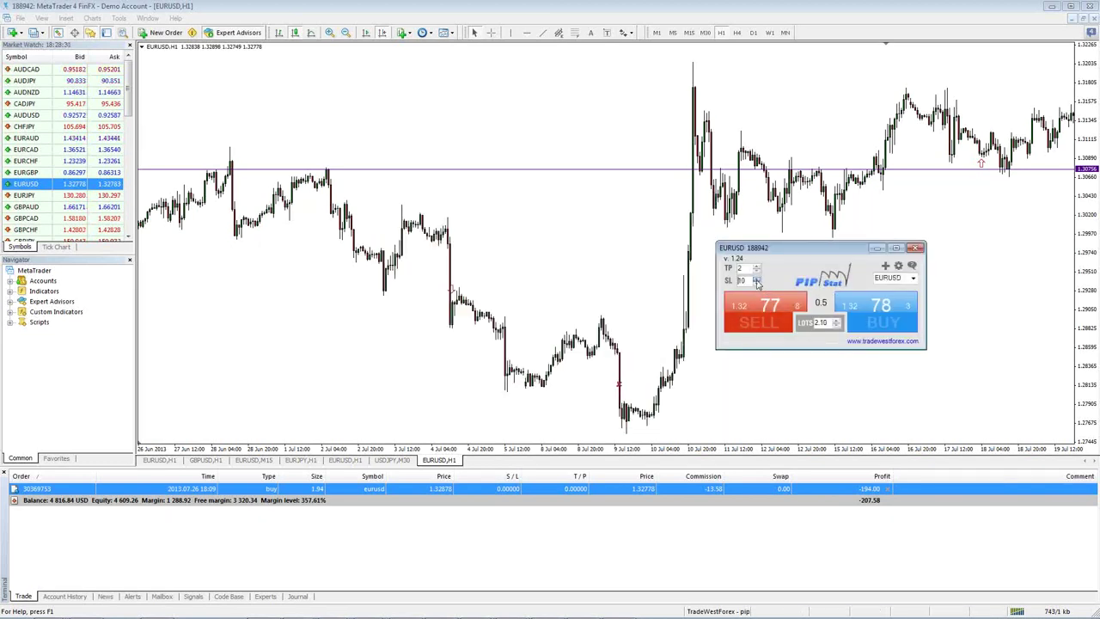
click(756, 280)
click(756, 280)
click(756, 280)
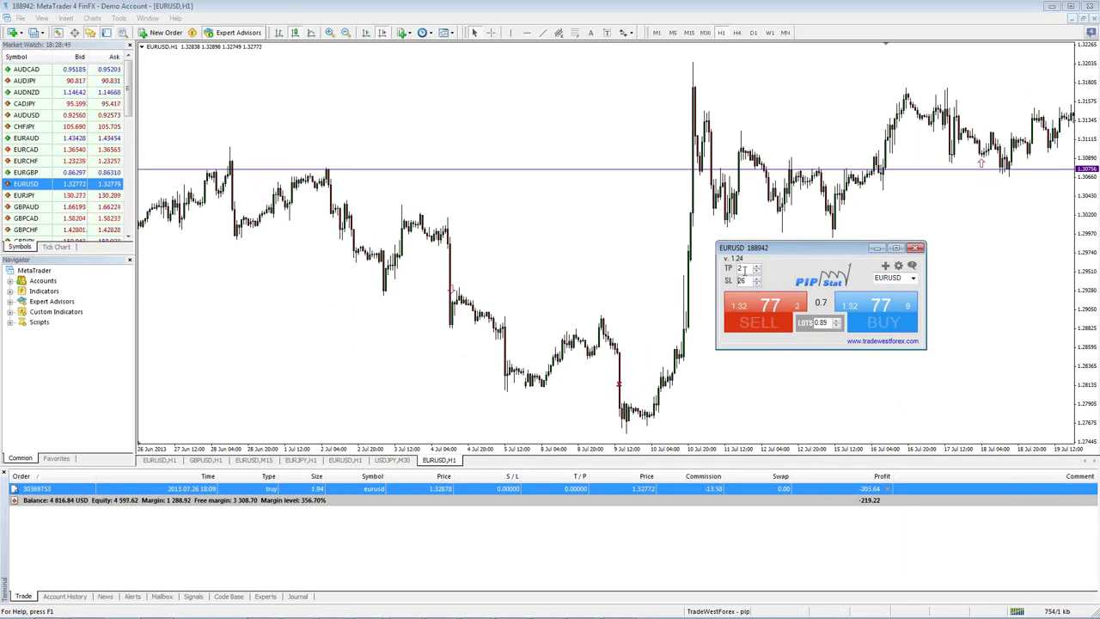
Add a horizontal line at about 1.29013 above the 9 Jul high and a down arrow on the 9 Jul drop.
click(526, 33)
click(607, 314)
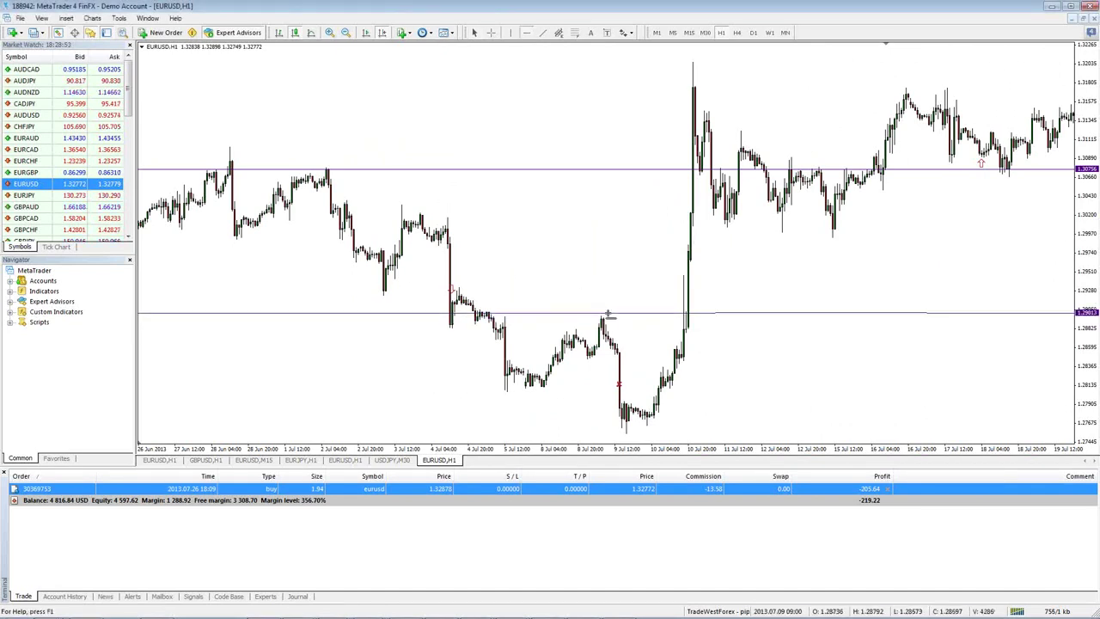
click(624, 33)
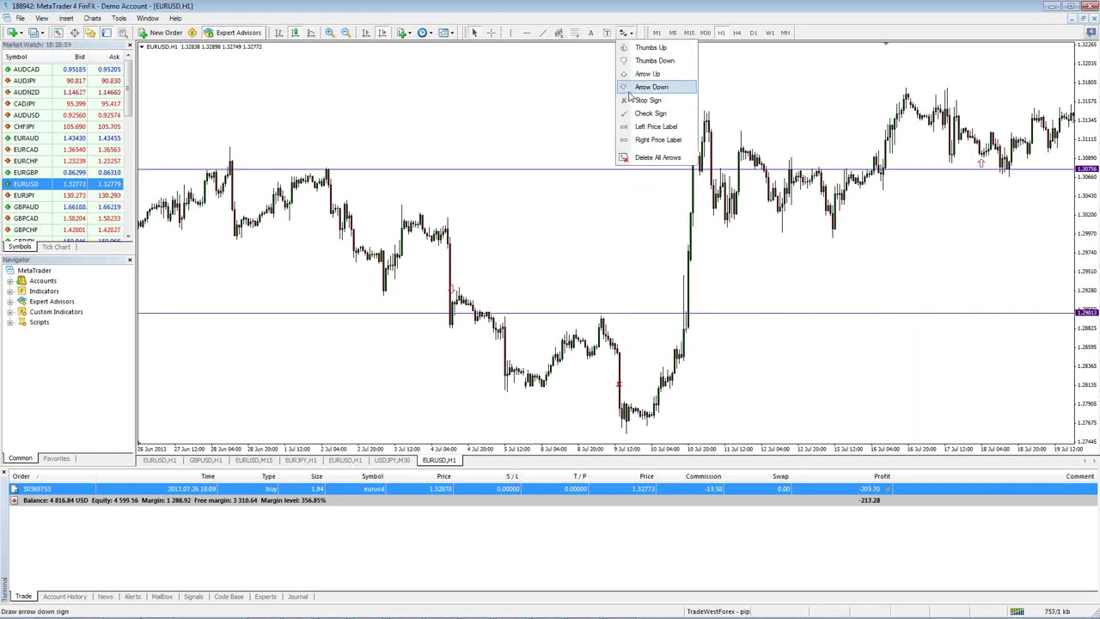
click(628, 90)
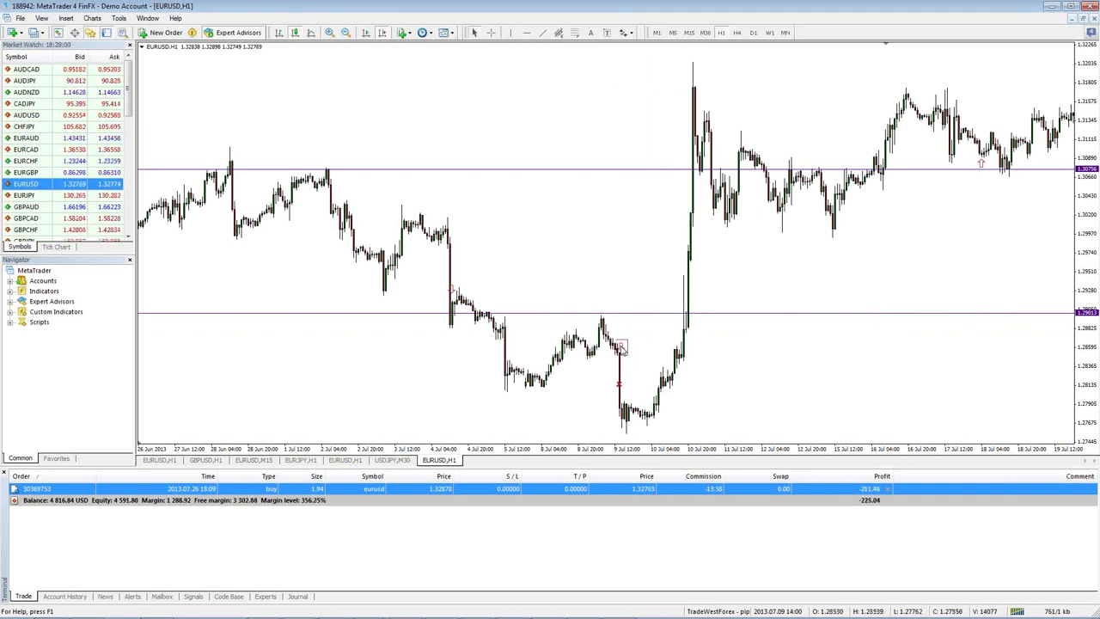
Measure the distance from the stop sign on the 9 Jul drop up to the 1.29013 line with the crosshair.
middle_click(623, 378)
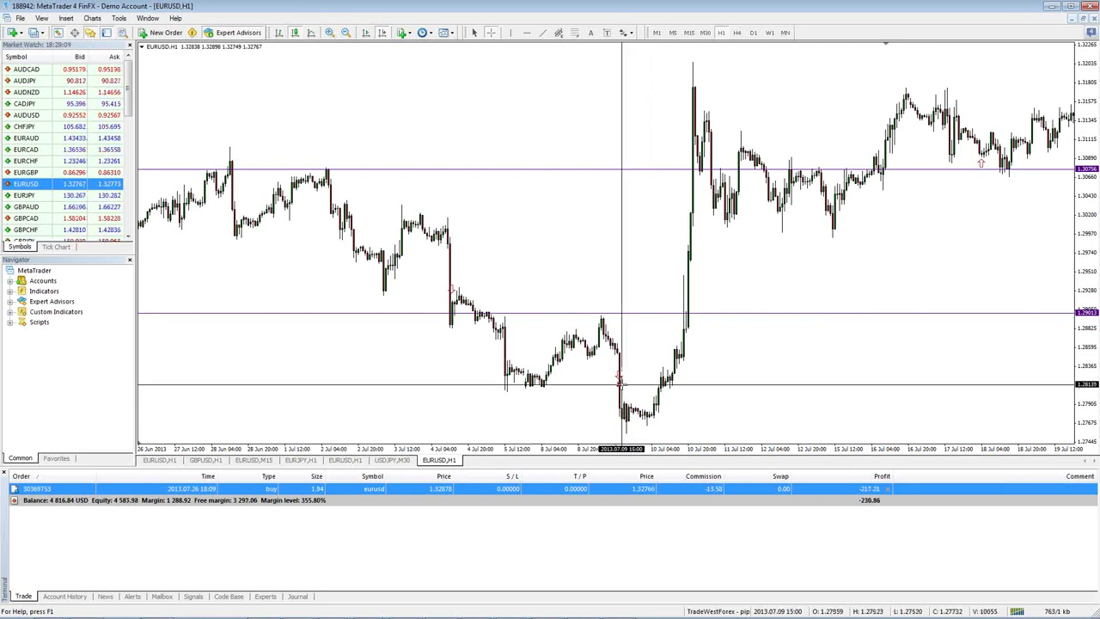
drag(619, 380, 601, 316)
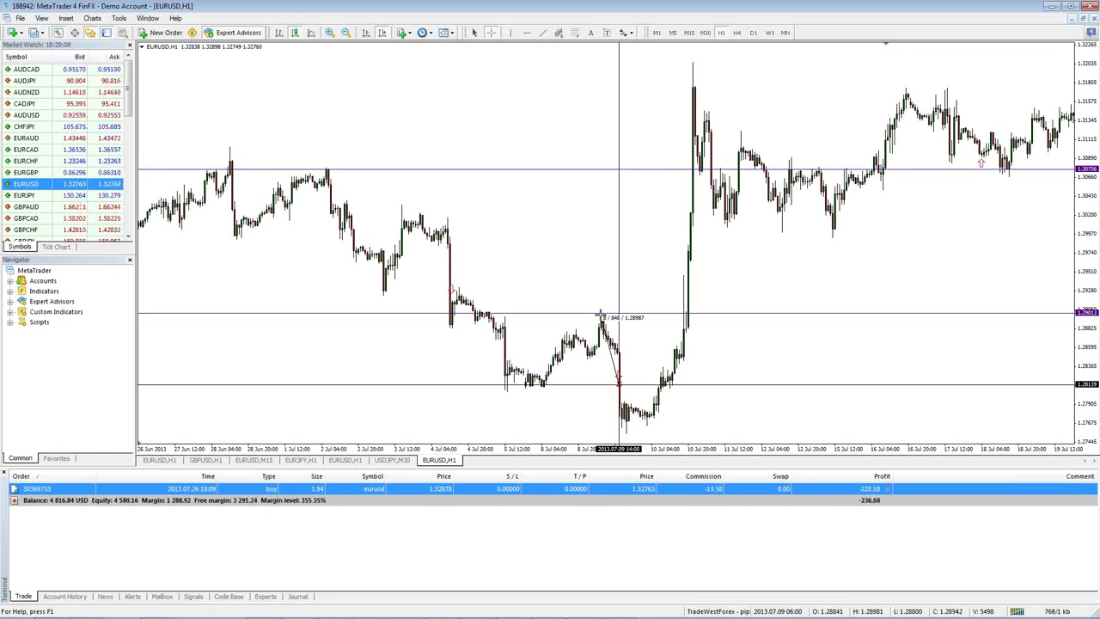
drag(601, 316, 601, 314)
drag(619, 384, 618, 384)
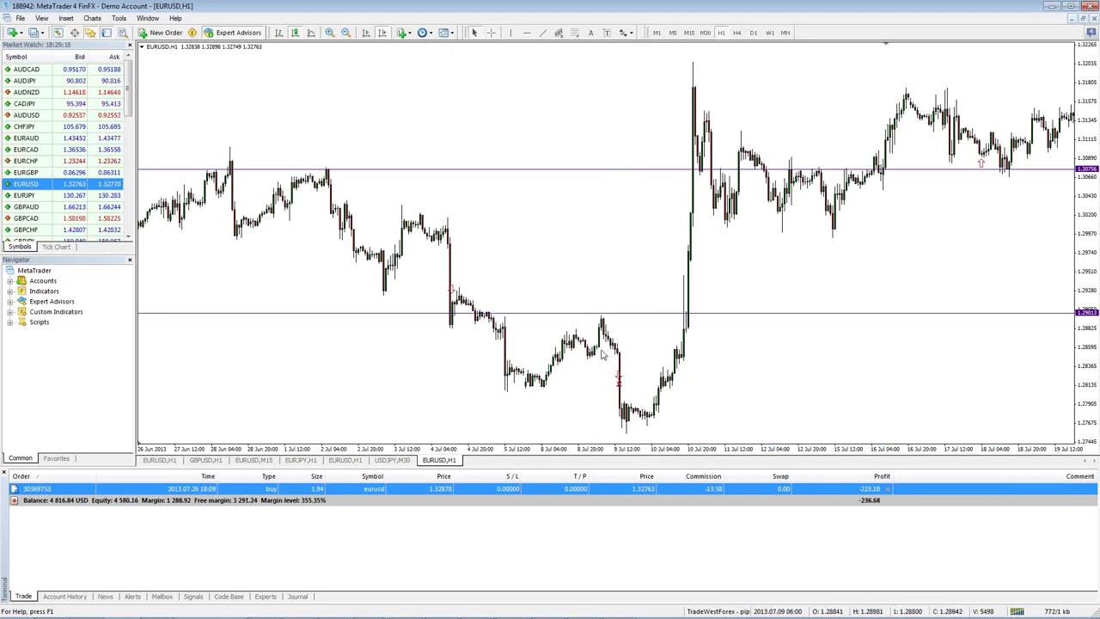
Place a check sign at the top of the 9 Jul drop and measure its distance from the stop sign.
click(625, 35)
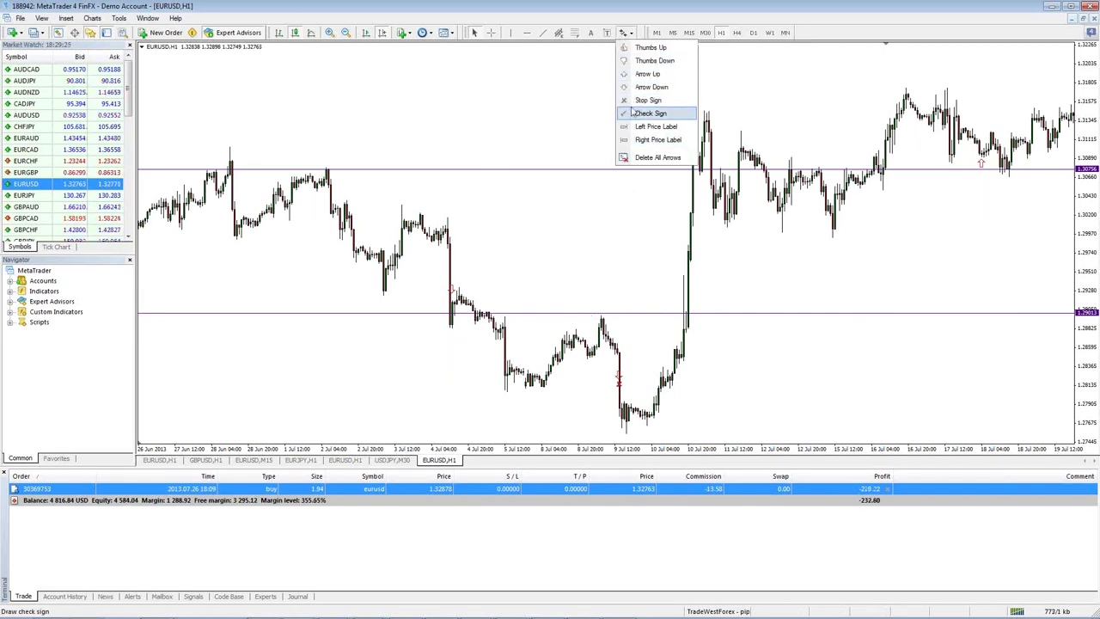
click(649, 113)
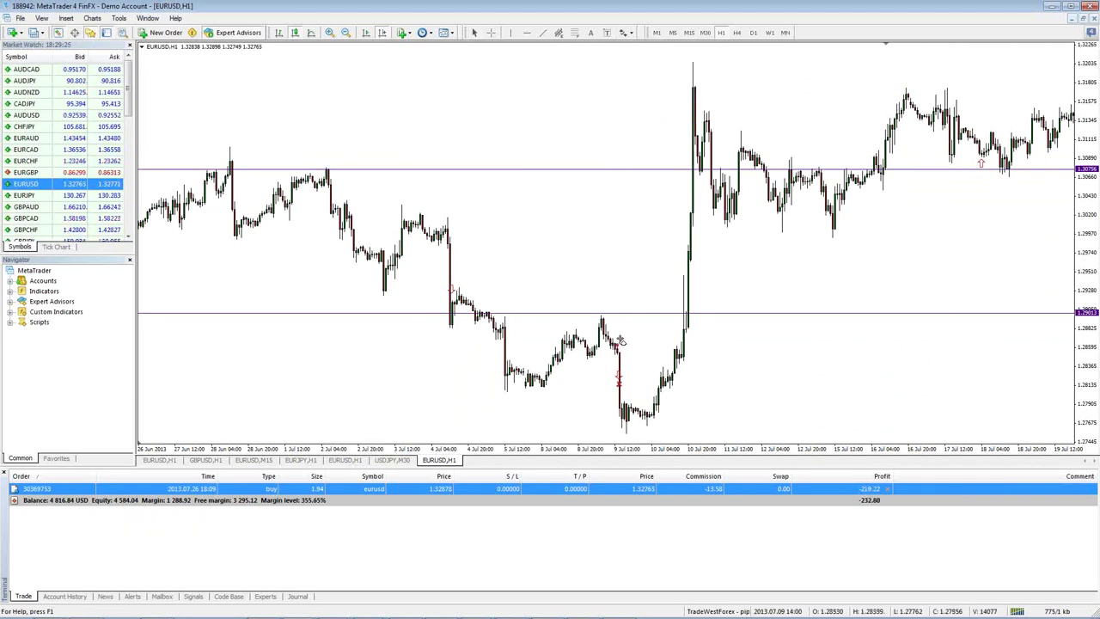
click(622, 344)
middle_click(624, 347)
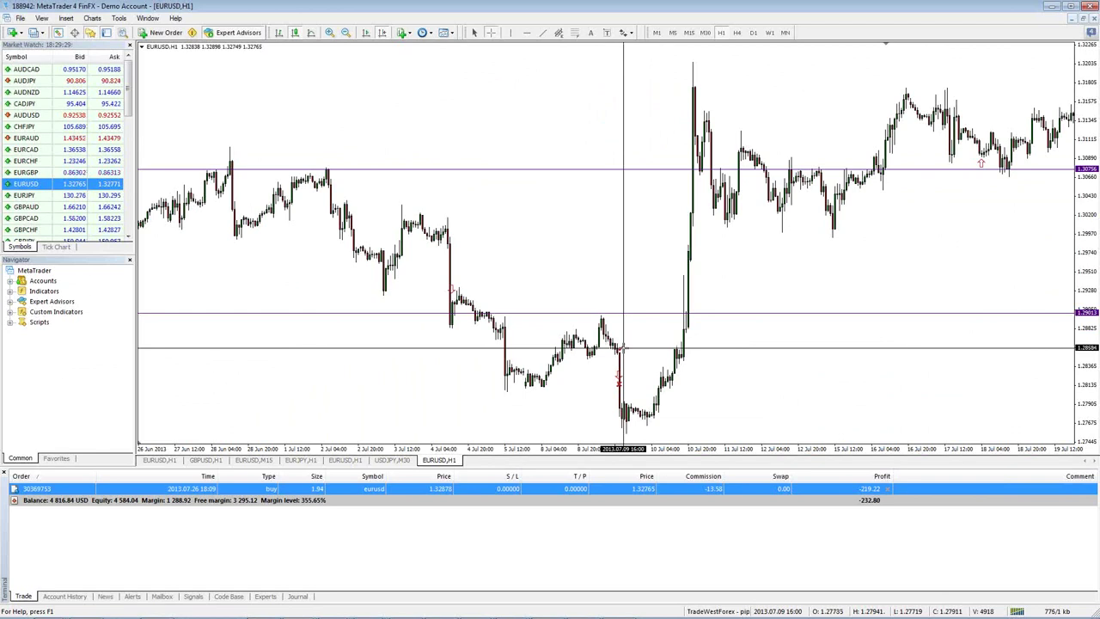
drag(621, 384, 627, 348)
Set both the stop loss and the take profit in pipStat to 80 pips.
text(80)
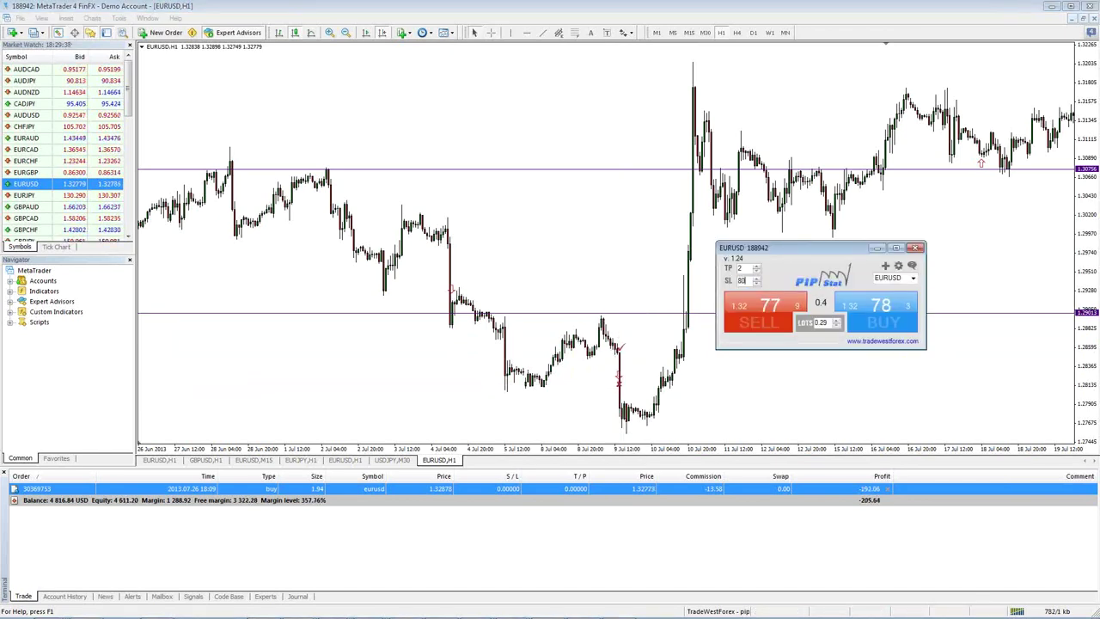
click(824, 322)
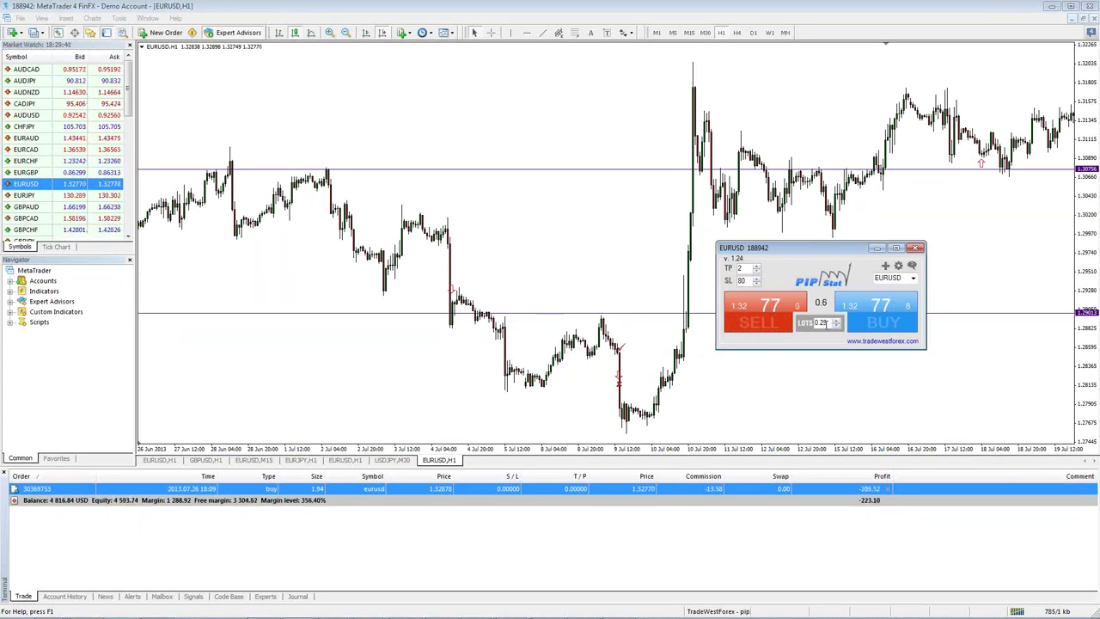
double_click(740, 268)
text(80)
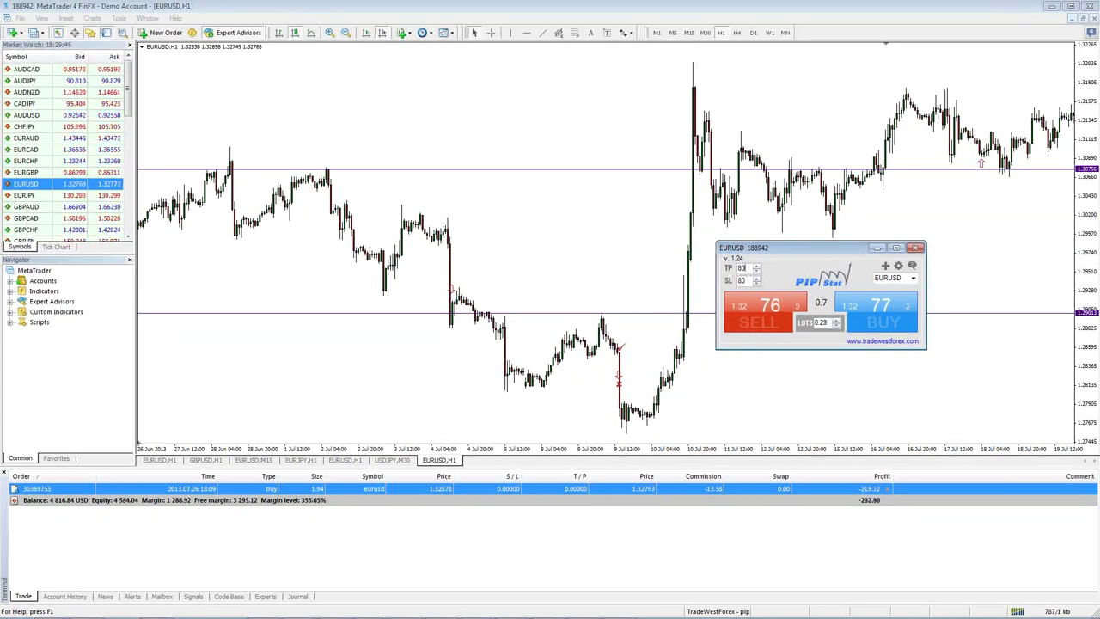
Try a lot size of 0.1 in the pipStat window.
double_click(816, 322)
text(0.1)
click(744, 268)
double_click(740, 280)
double_click(742, 267)
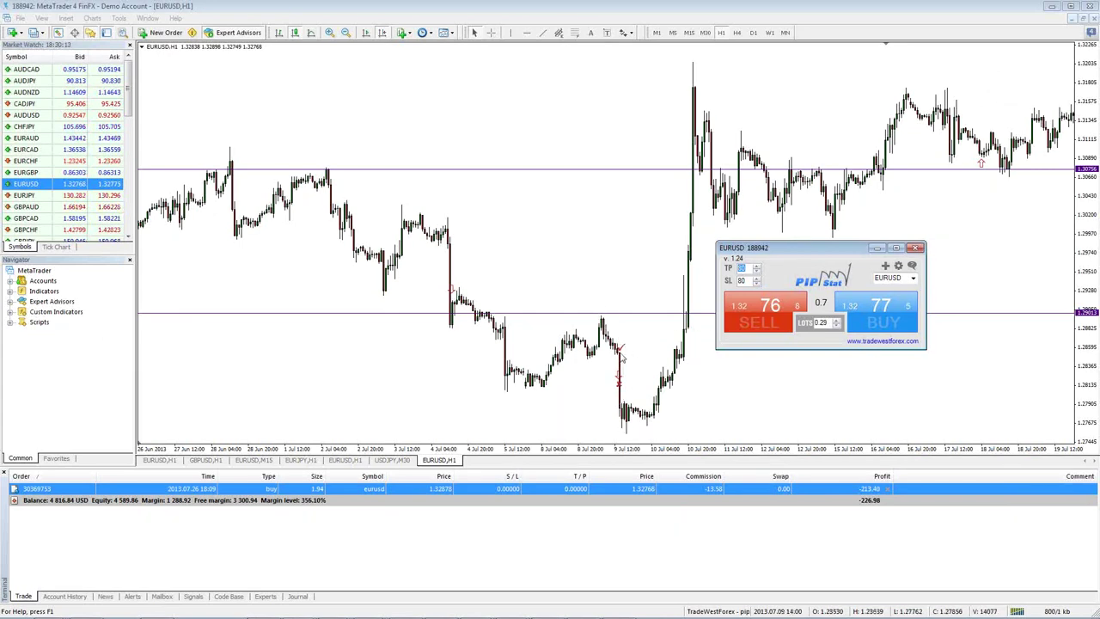
Set the pipStat stop loss to 40 pips.
click(740, 281)
double_click(740, 281)
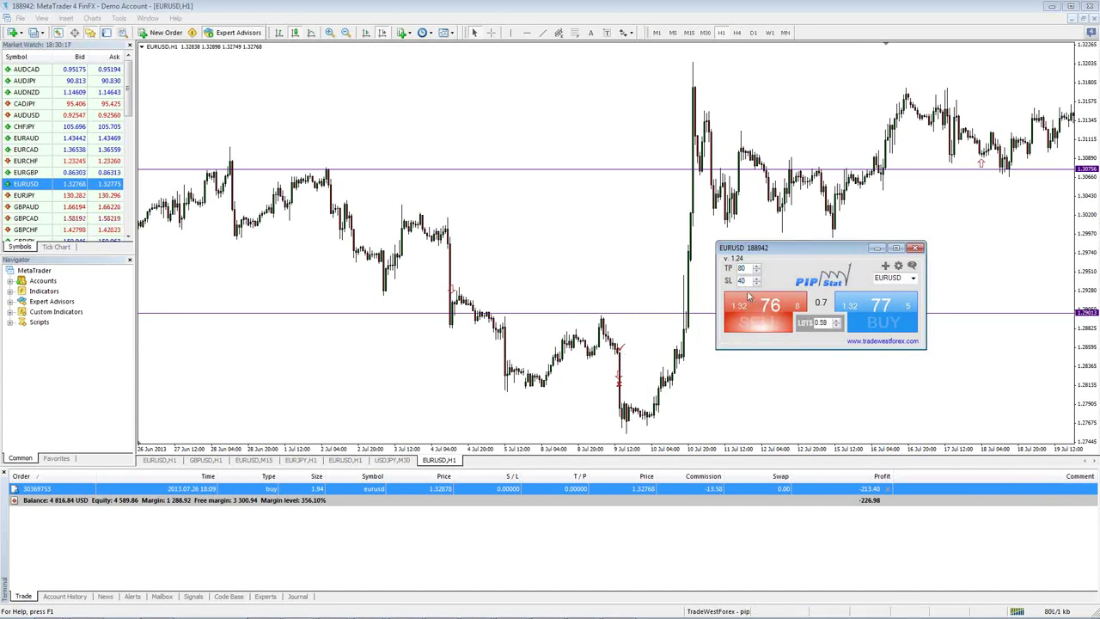
text(40)
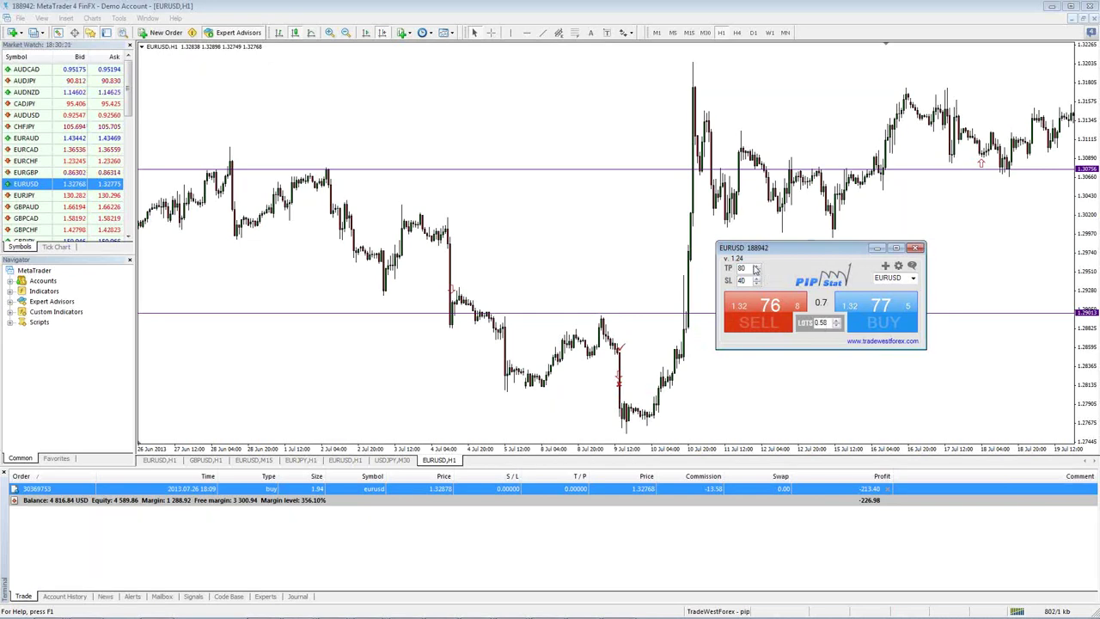
double_click(740, 267)
click(743, 281)
Set the pipStat stop loss to 80 pips and the take profit first to 35 and finally to 70 pips.
double_click(735, 268)
text(35)
key(Tab)
text(80)
double_click(742, 268)
text(70)
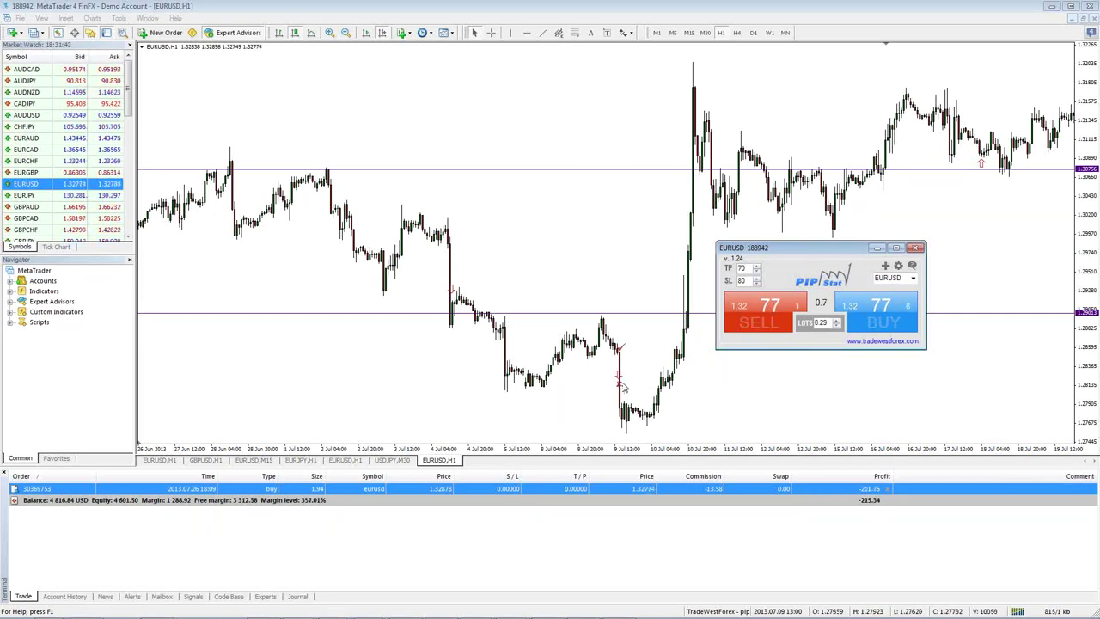
Change the pipStat take profit to 10 pips.
click(825, 322)
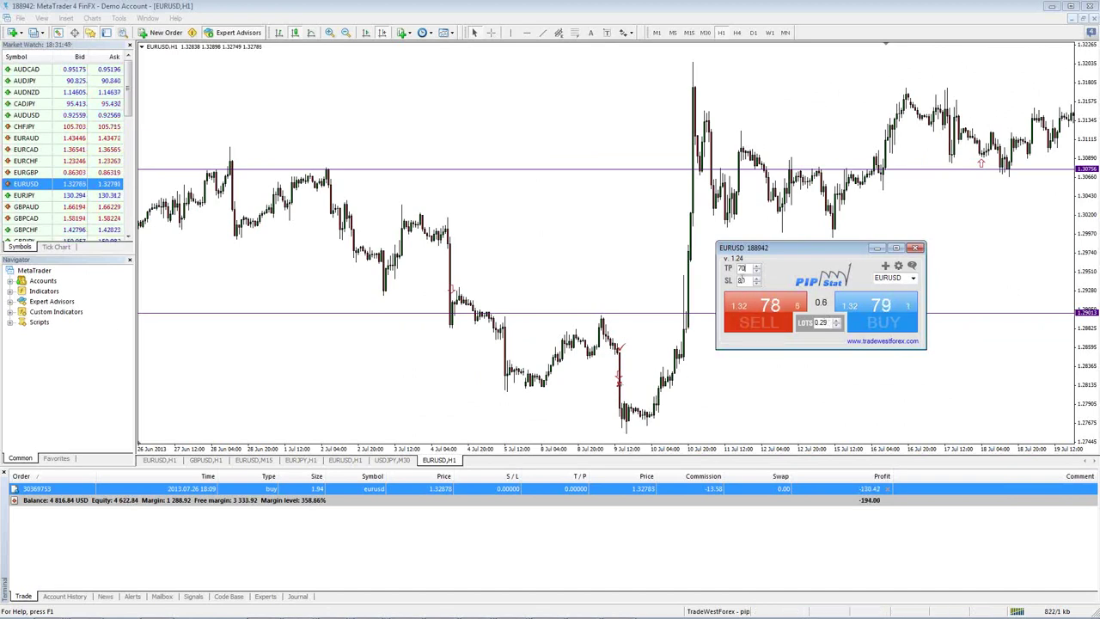
click(746, 268)
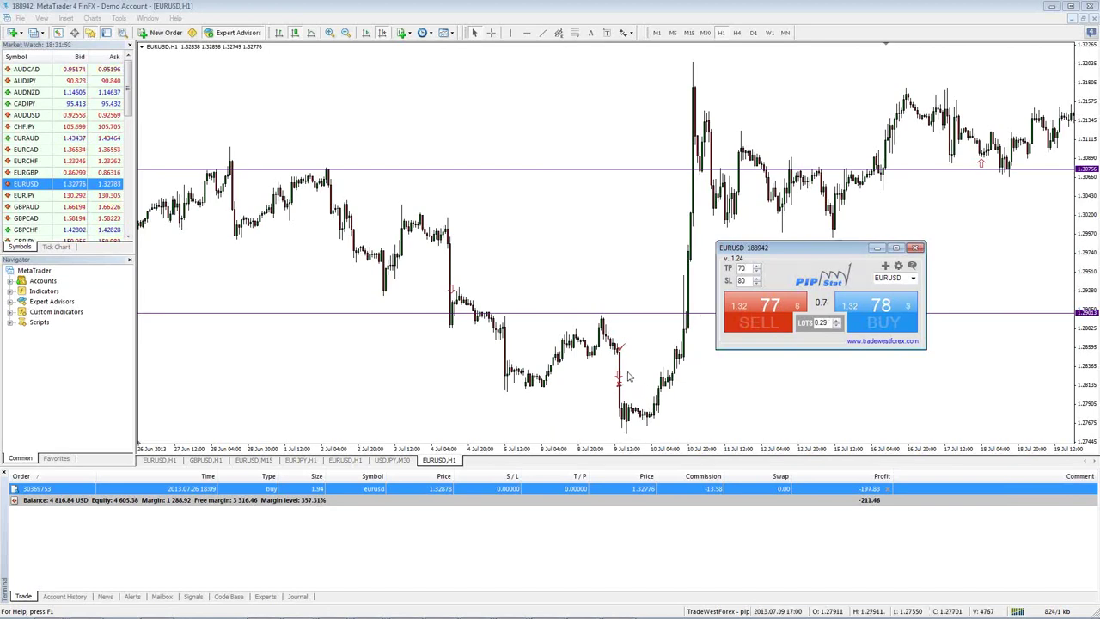
double_click(733, 269)
text(10)
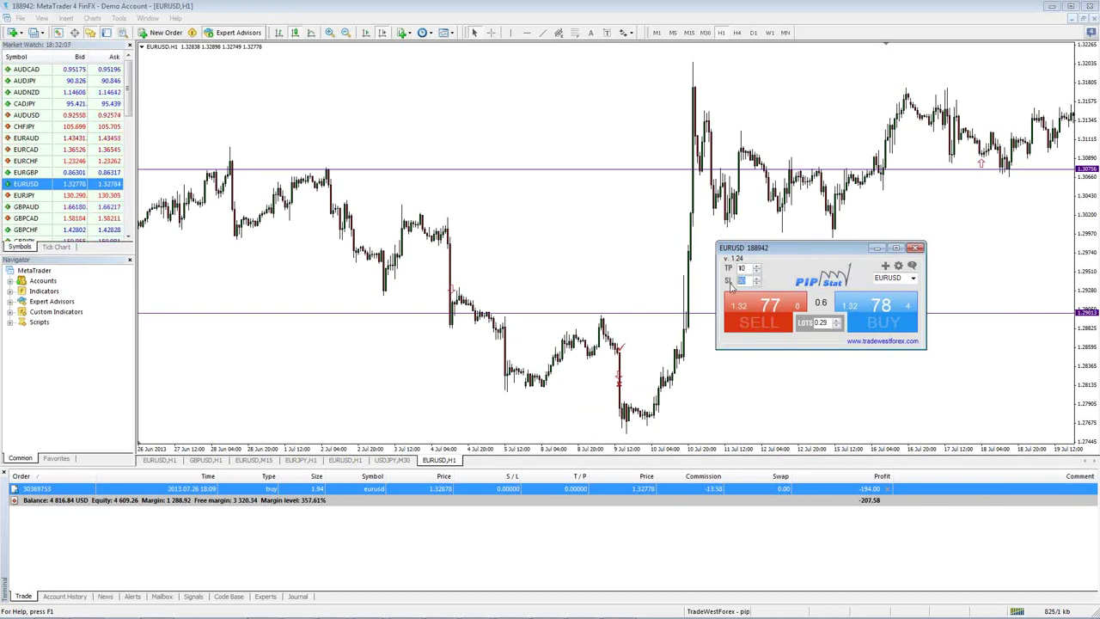
double_click(740, 268)
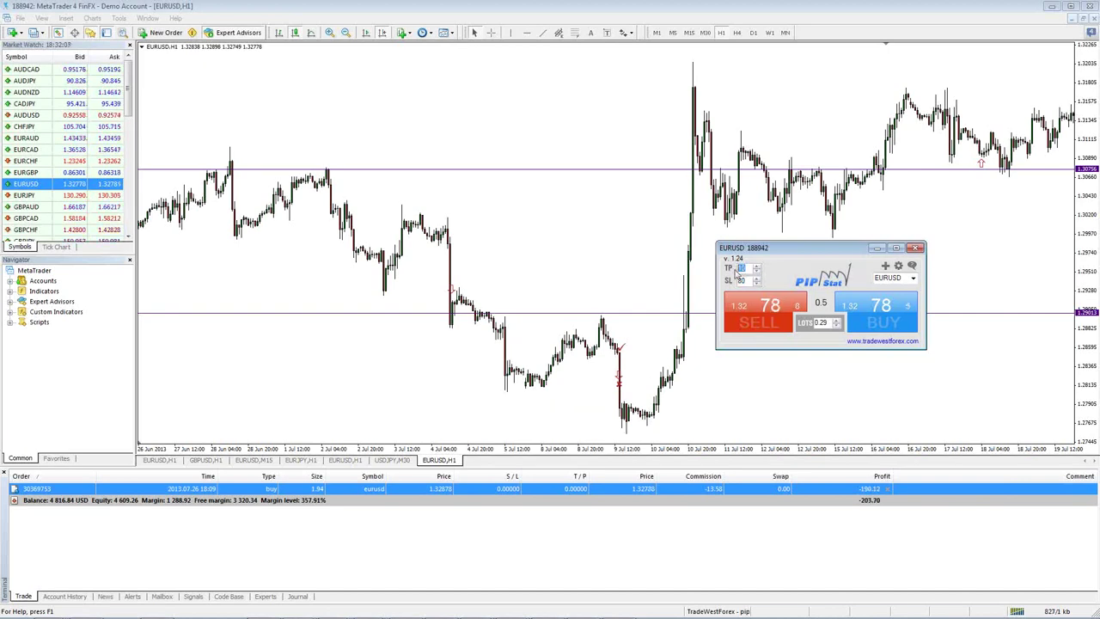
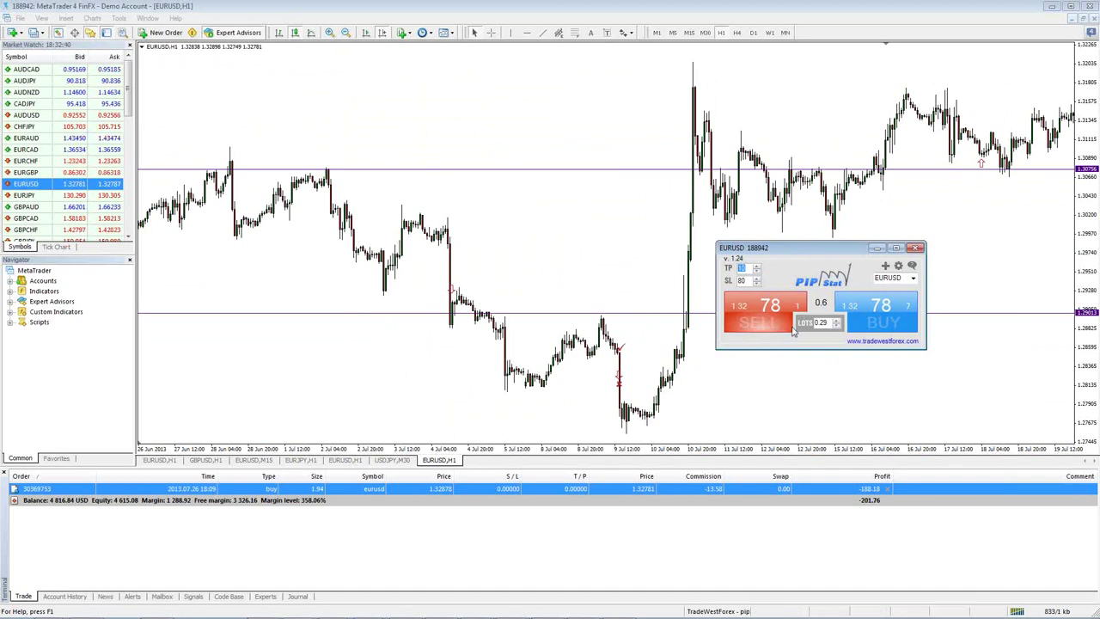
Switch to Firefox and read through the "Should I Use a Stoploss?" blog post down to its conclusion.
drag(812, 250, 807, 261)
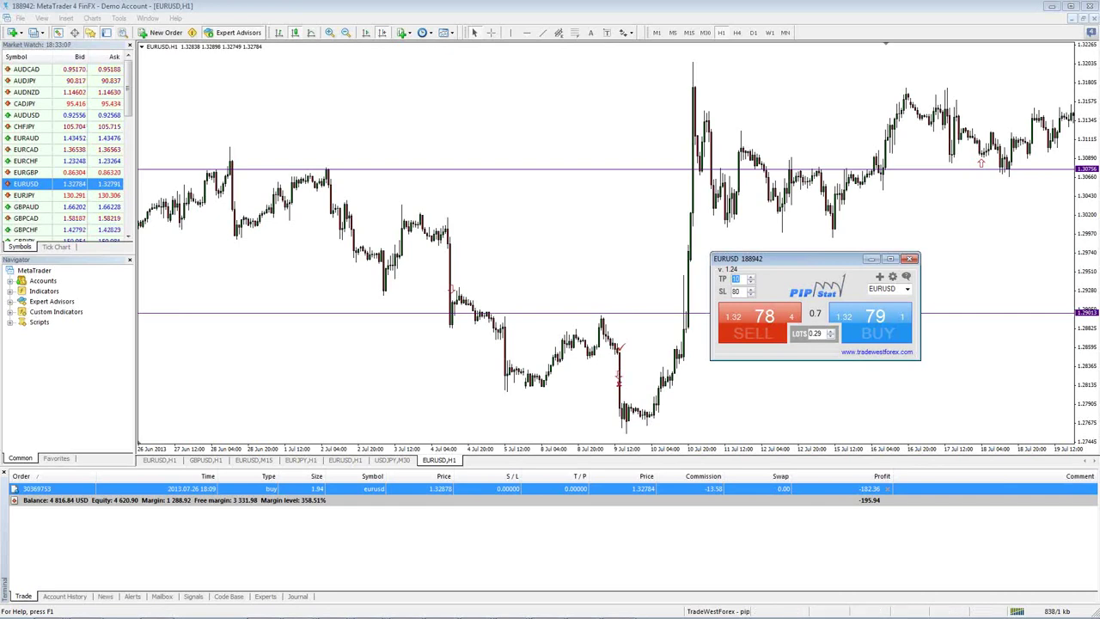
key(Escape)
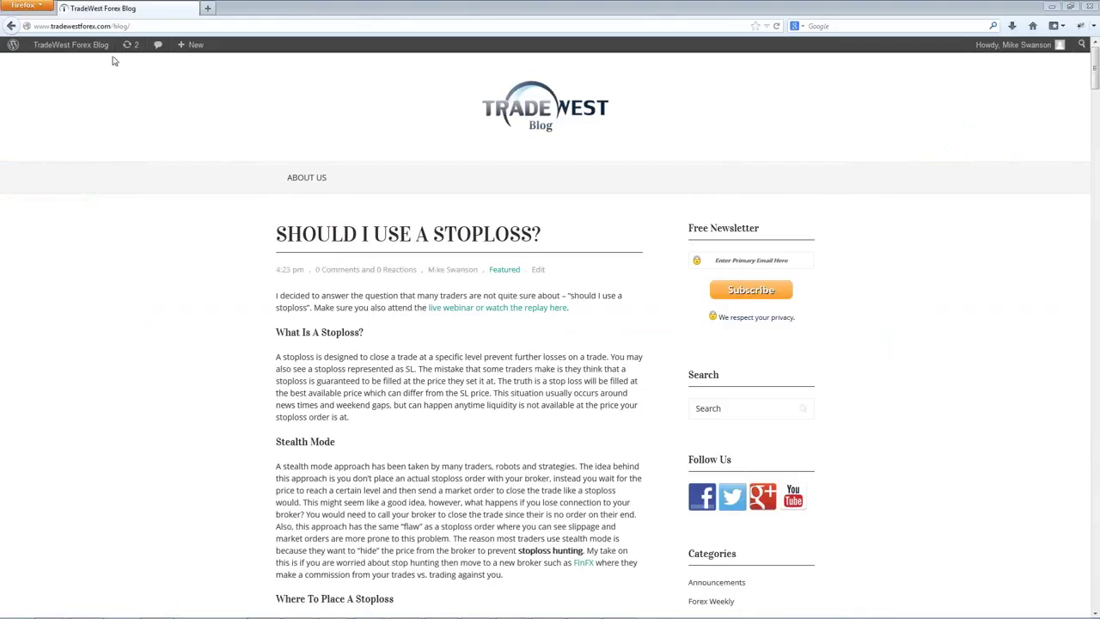
click(441, 237)
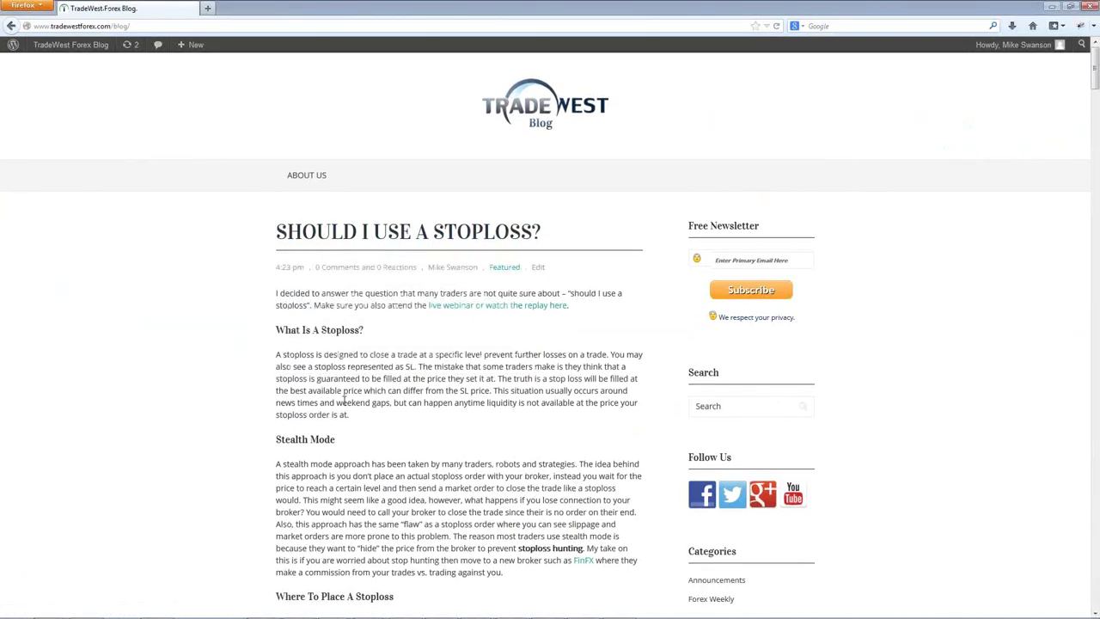
scroll(387, 404, down, 2)
scroll(419, 410, down, 3)
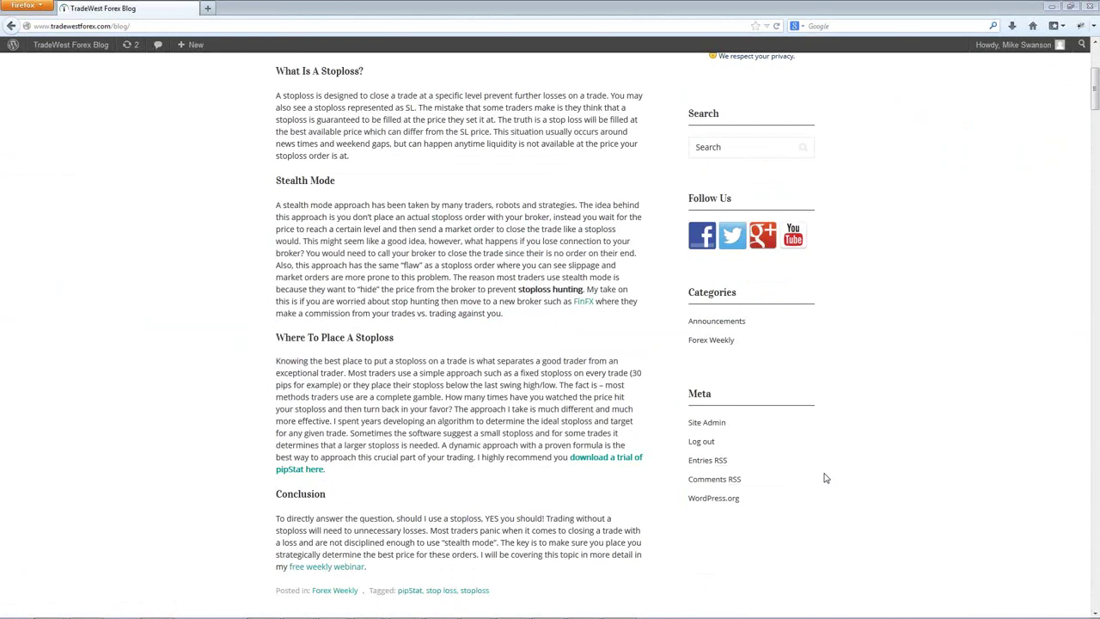
Open the pipStat trial page from the blog post and examine the labelled picture of the pipStat interface.
click(300, 469)
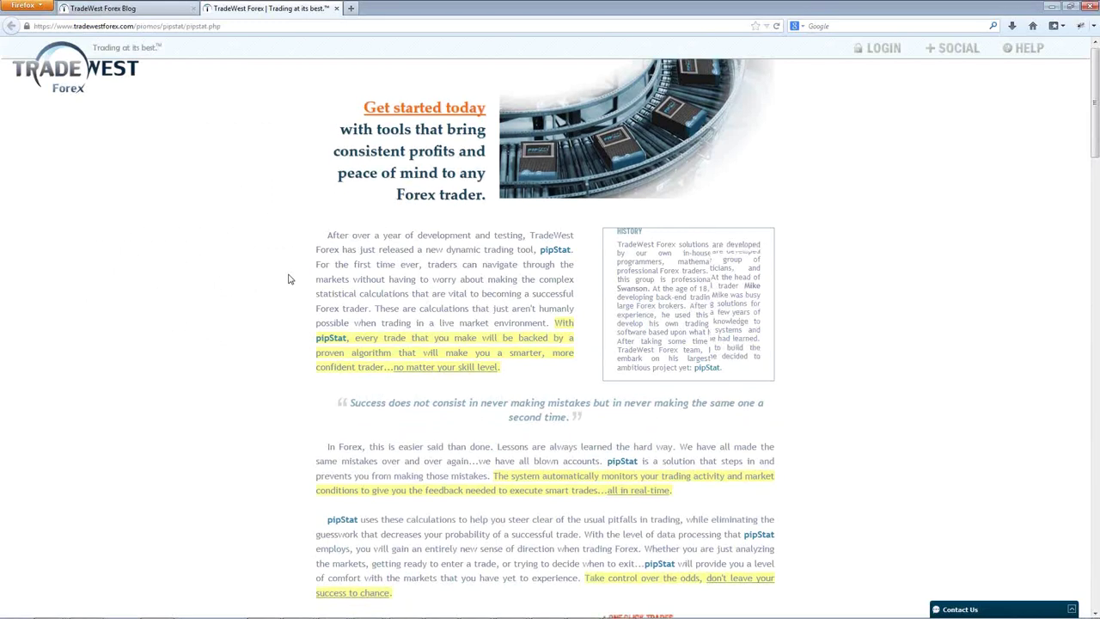
scroll(289, 280, down, 4)
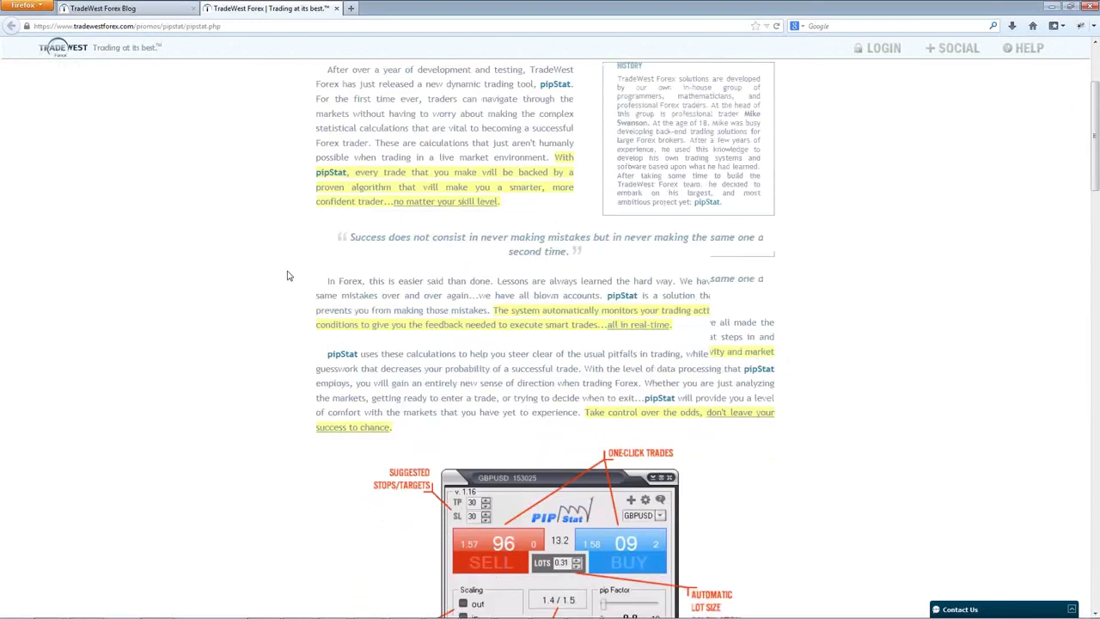
scroll(288, 276, down, 3)
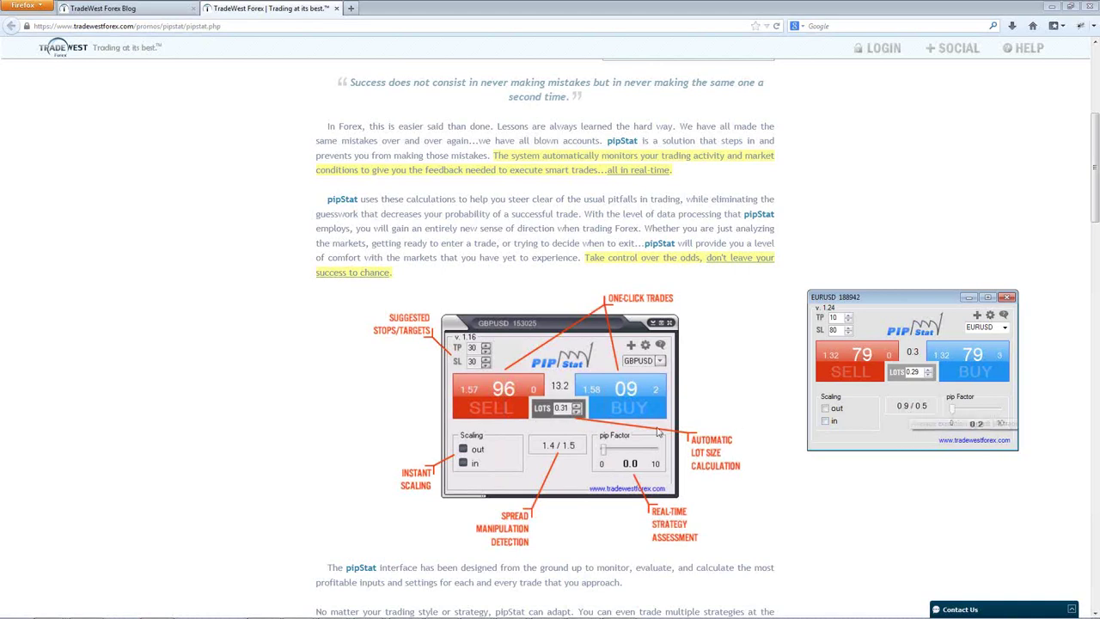
click(790, 480)
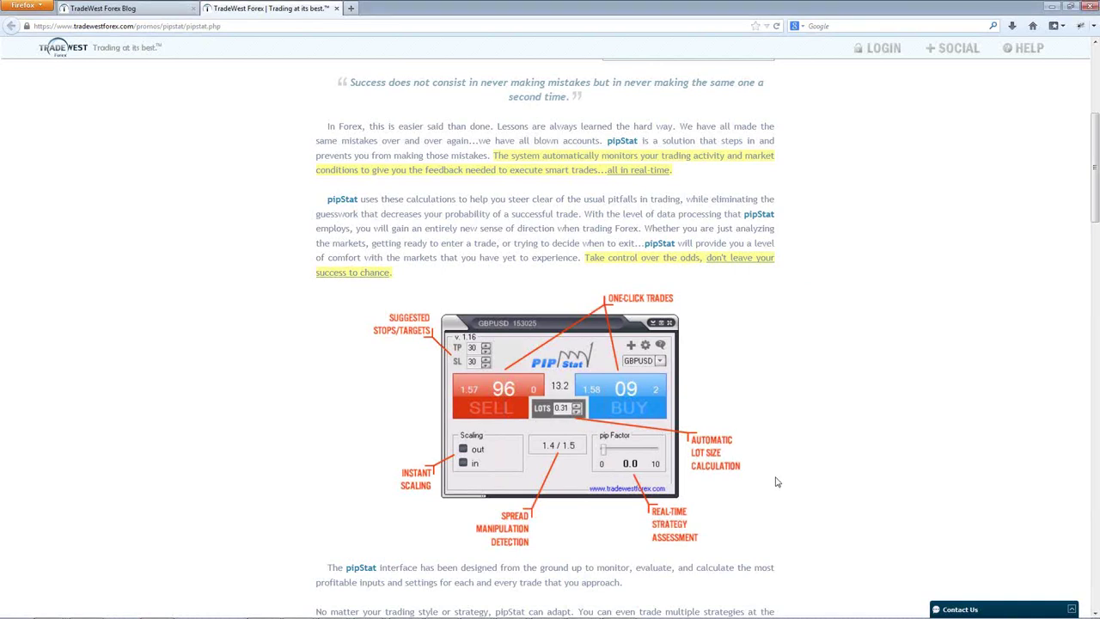
scroll(777, 482, down, 1)
scroll(776, 482, down, 3)
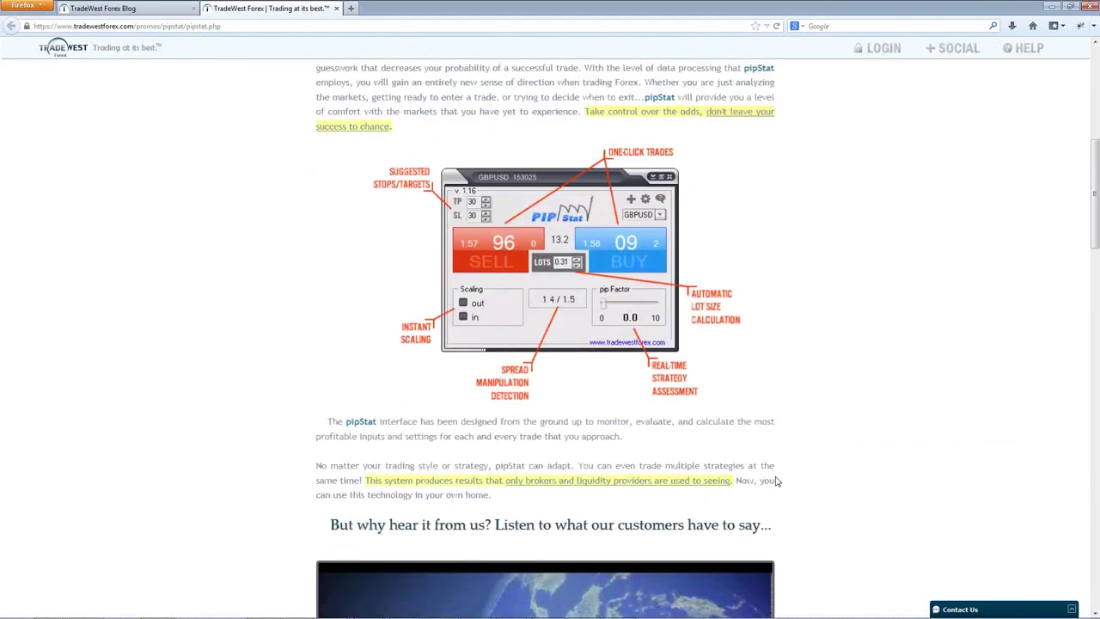
scroll(777, 481, down, 3)
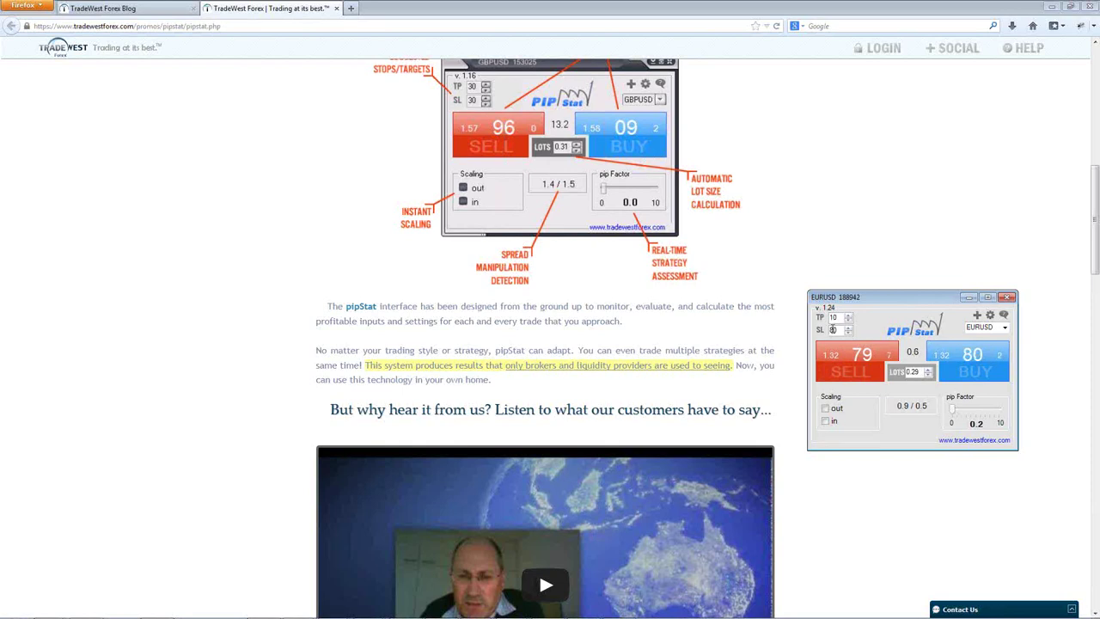
Review the plan options on the pipStat page, the $1 trial membership and the $997 lifetime license.
drag(839, 332, 825, 337)
click(803, 364)
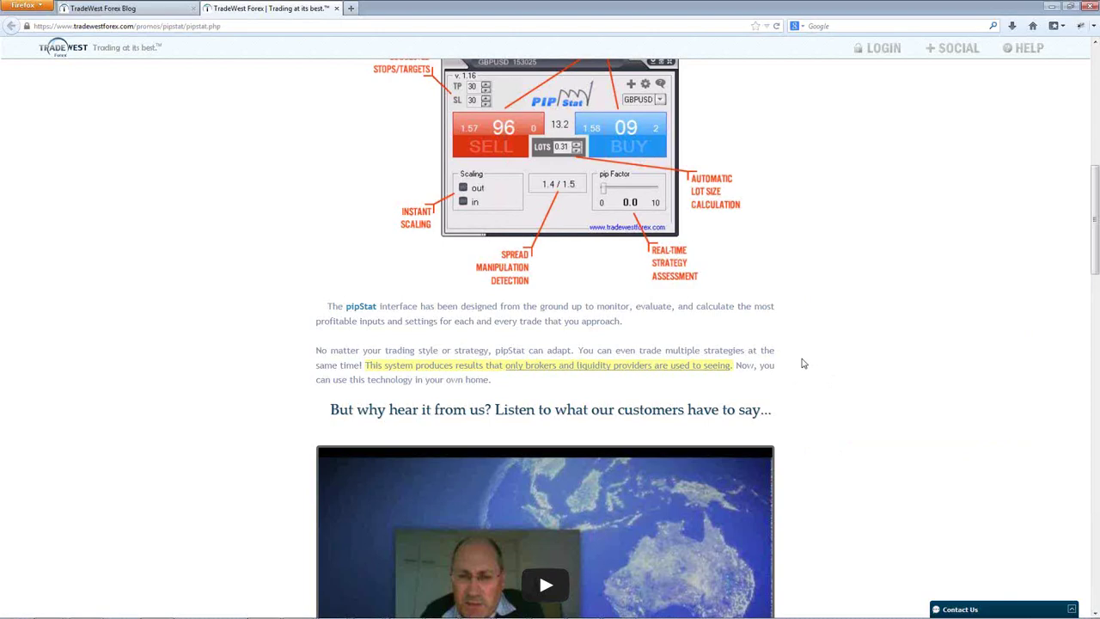
scroll(803, 364, down, 5)
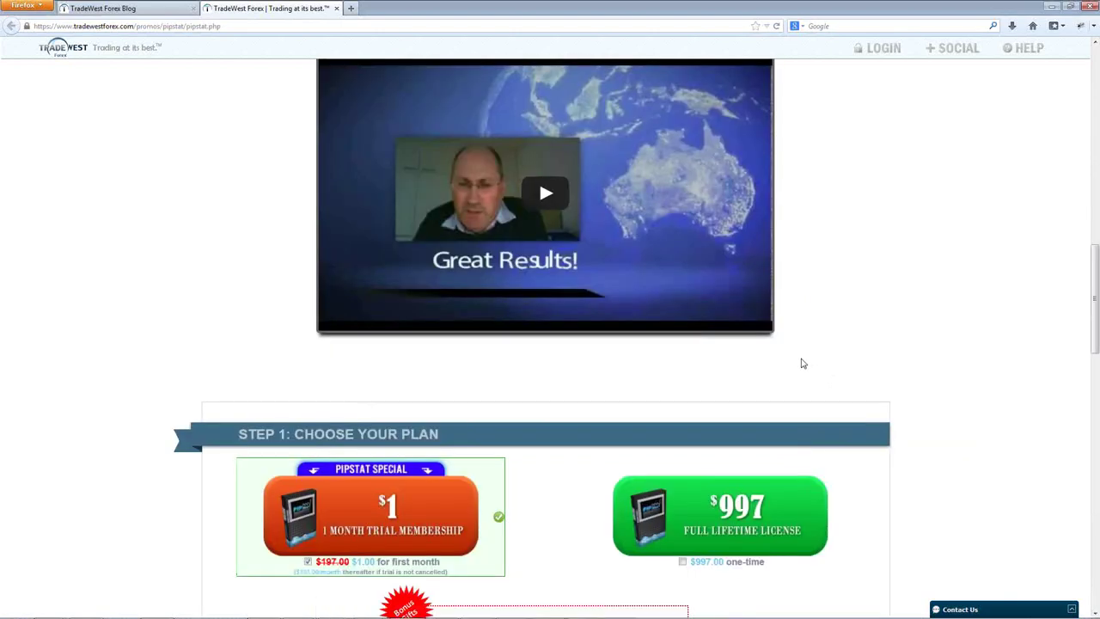
scroll(803, 364, down, 1)
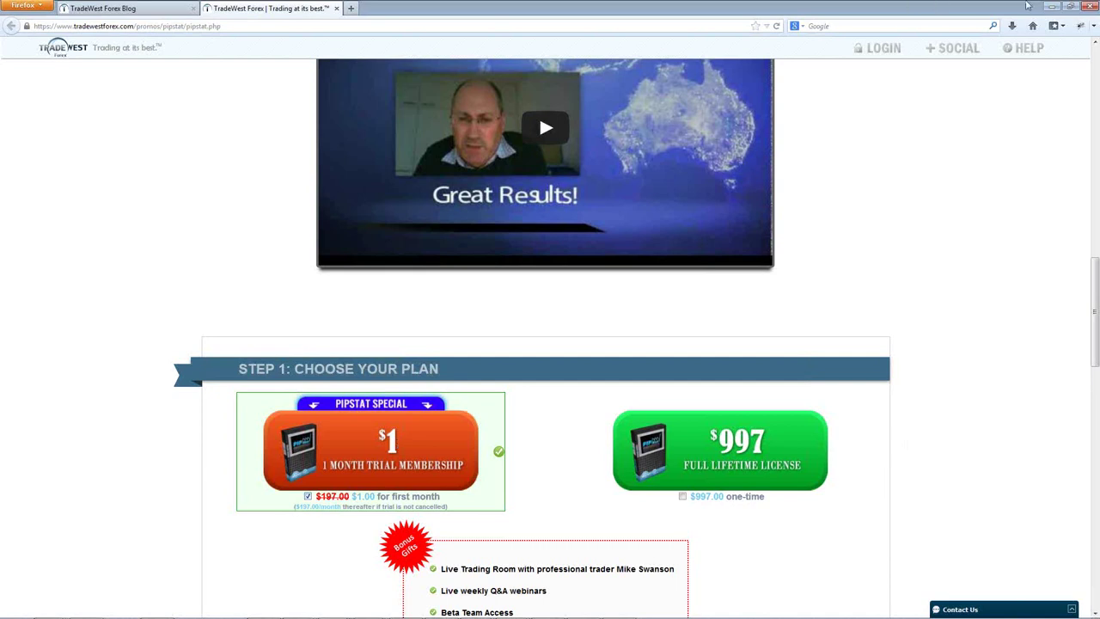
Return to the EURUSD H1 chart in MetaTrader 4 and reposition the pipStat window over it.
click(1054, 7)
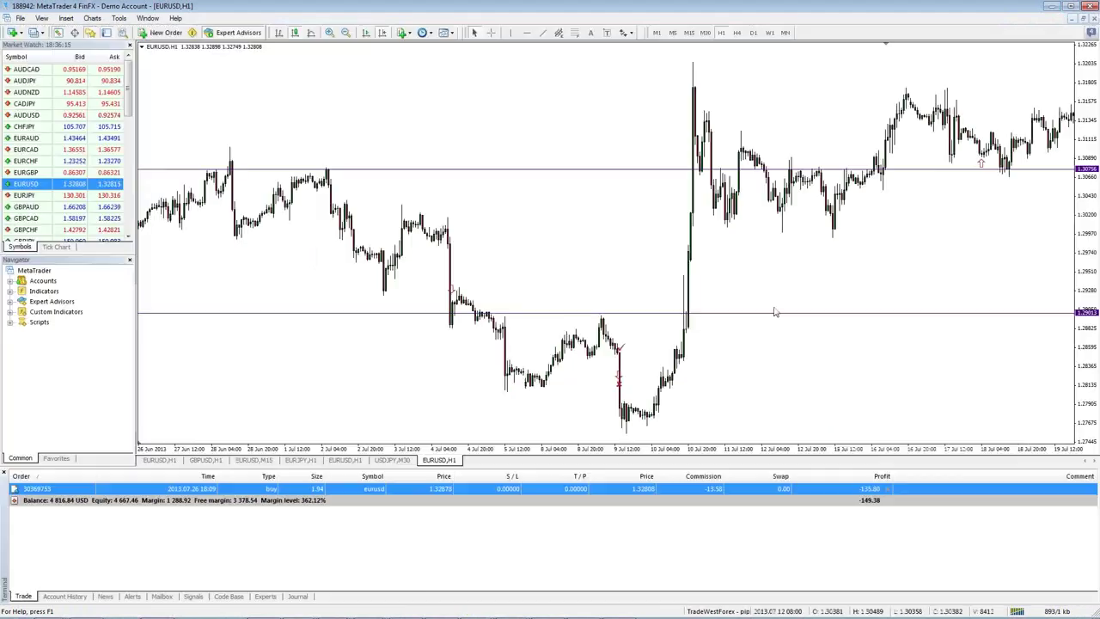
drag(902, 297, 850, 266)
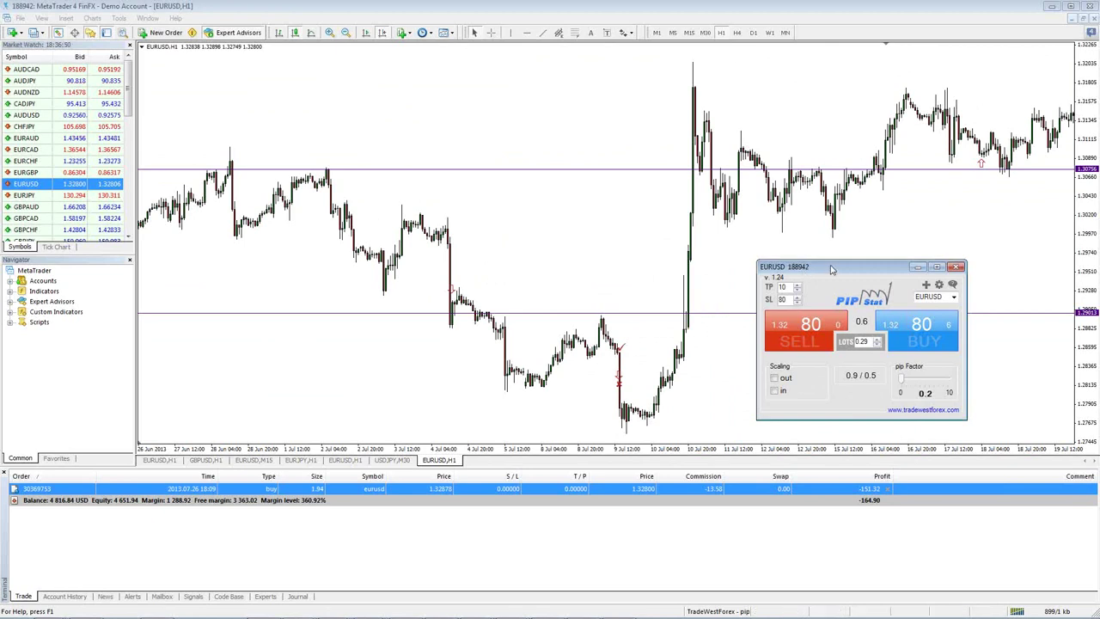
drag(832, 270, 770, 254)
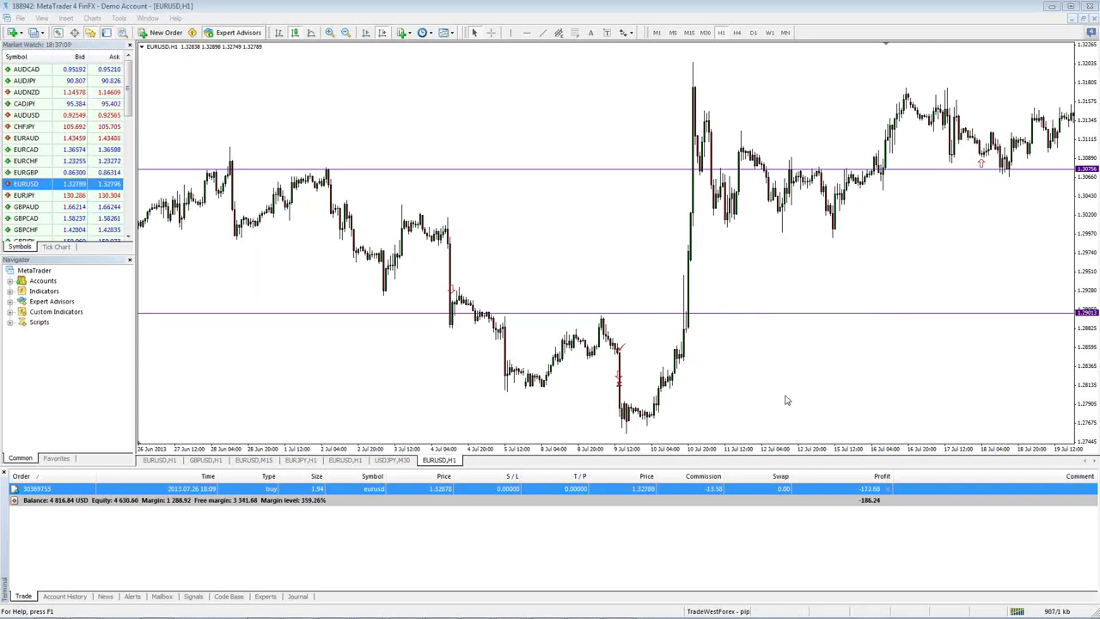
mouse_move(809, 260)
drag(809, 261, 831, 267)
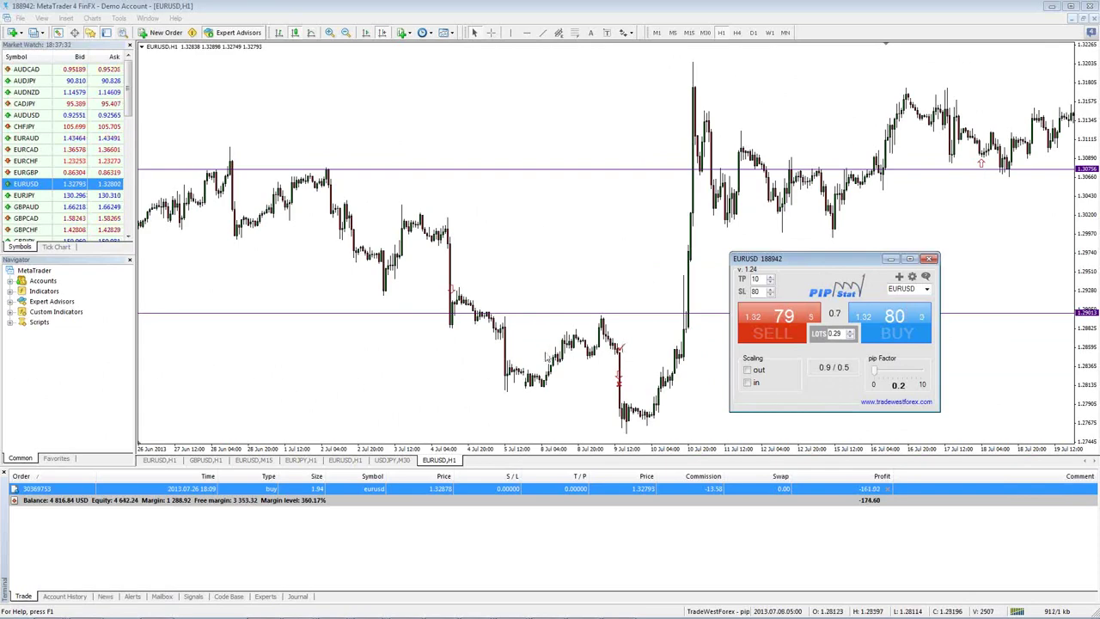
Go back to late May 2013 on the EURUSD chart, delete the lower horizontal line and move the remaining one to about 1.30695.
scroll(438, 349, left, 6)
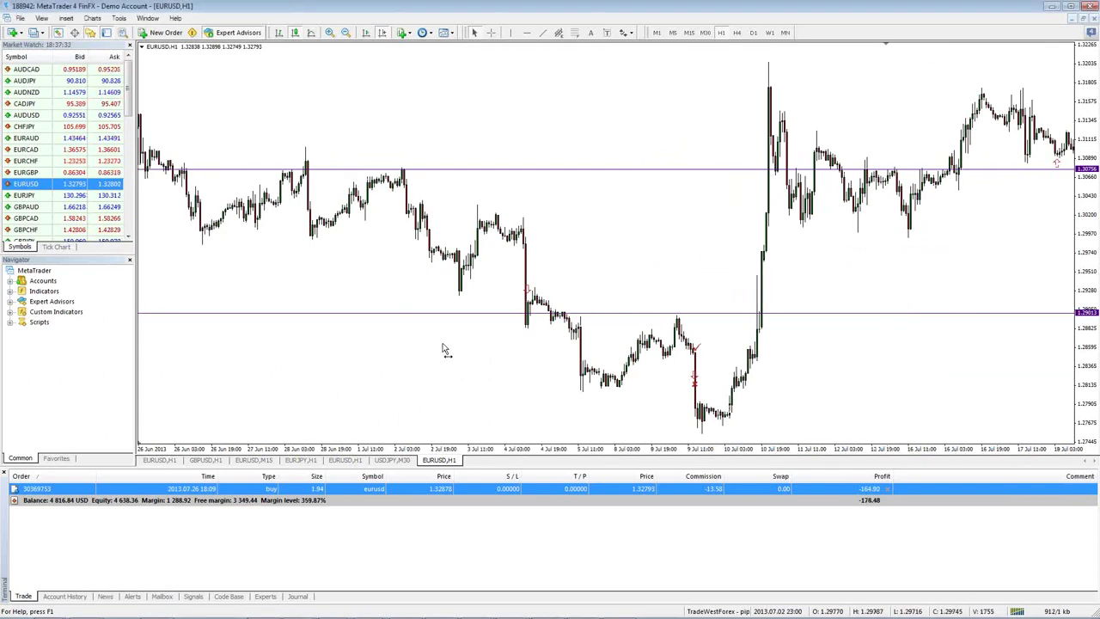
scroll(478, 335, left, 12)
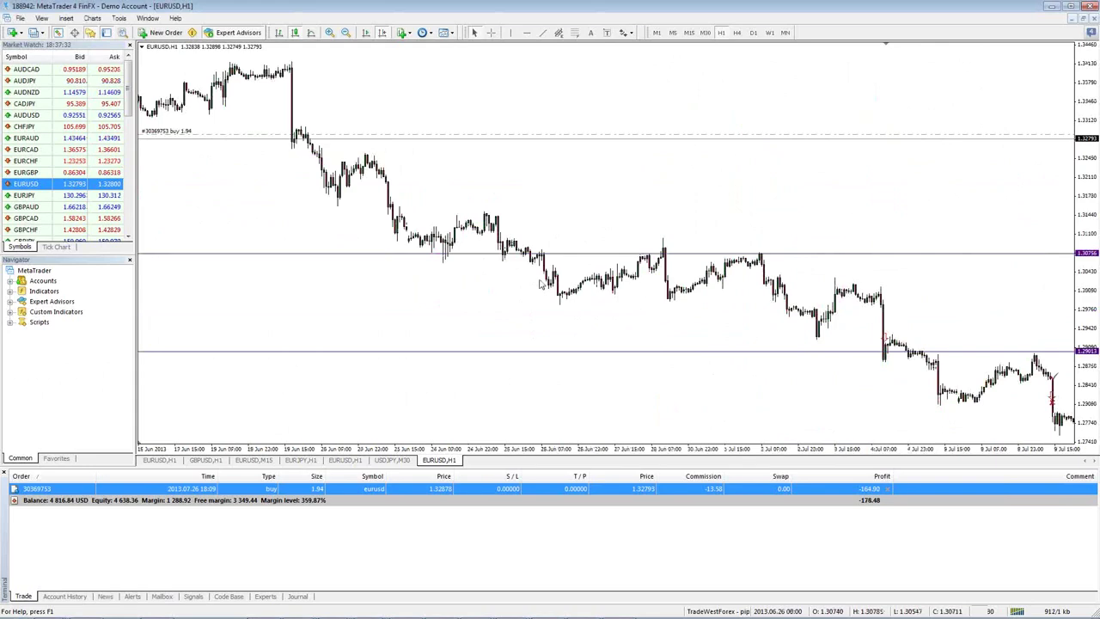
scroll(461, 294, left, 12)
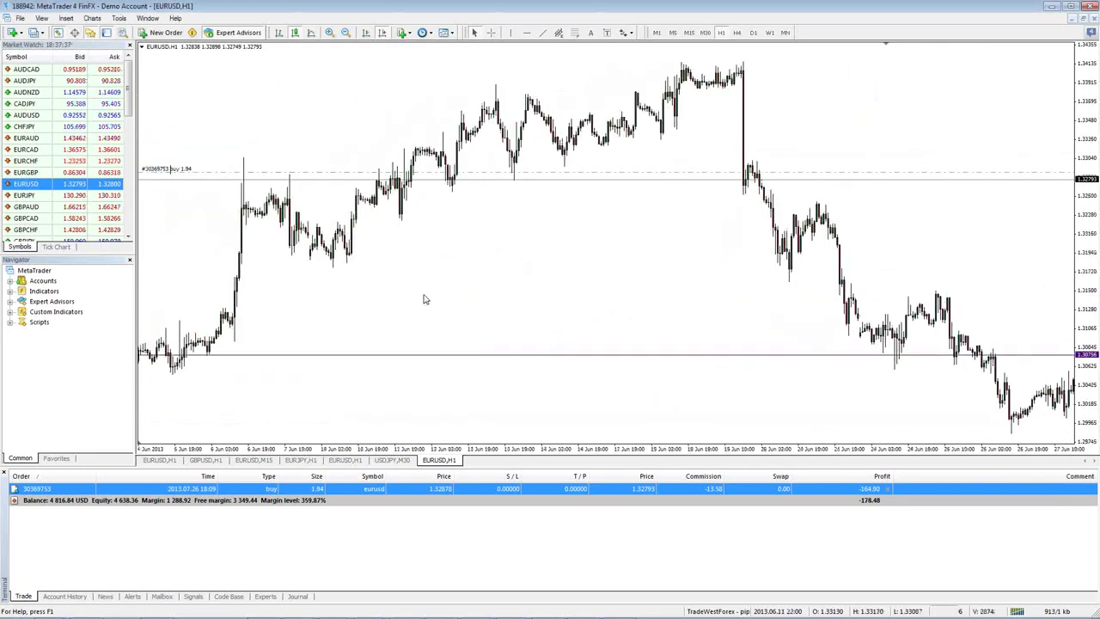
scroll(478, 283, left, 10)
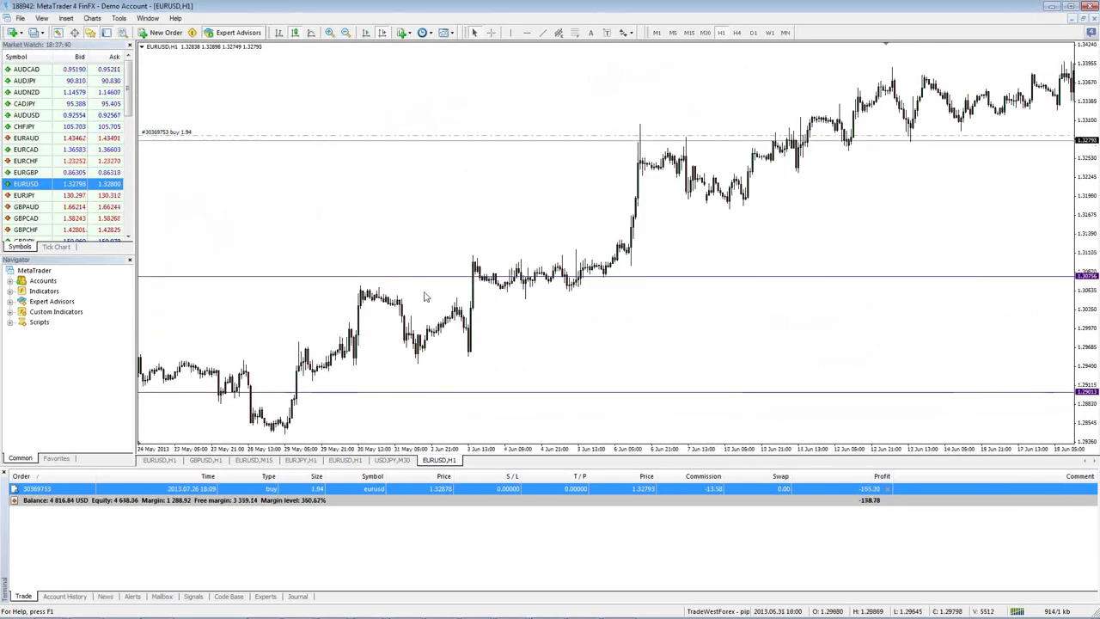
double_click(421, 393)
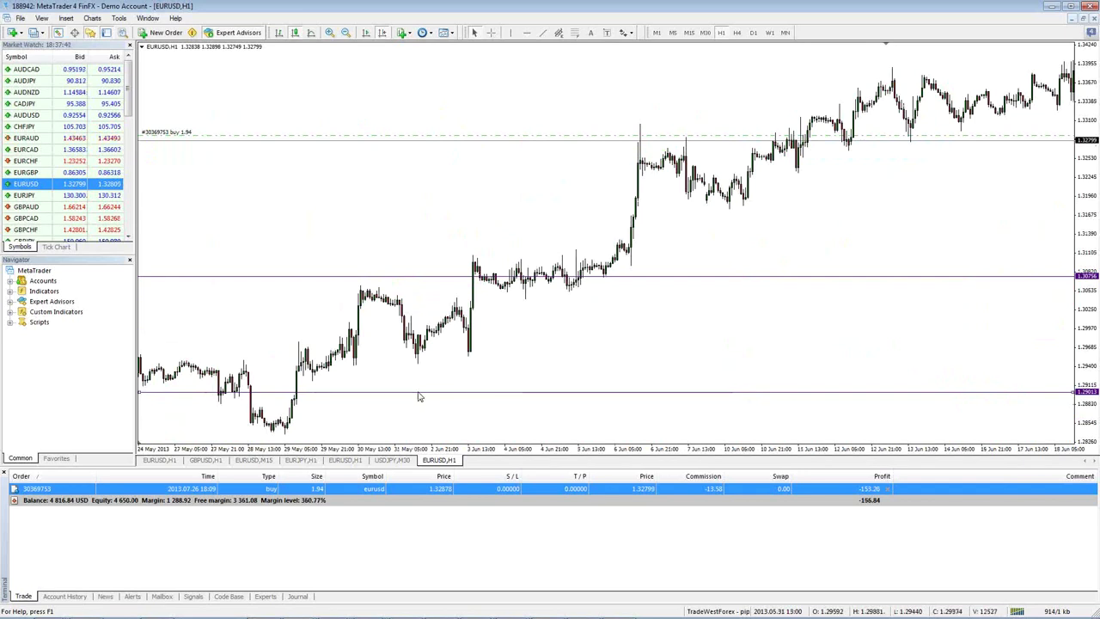
key(Delete)
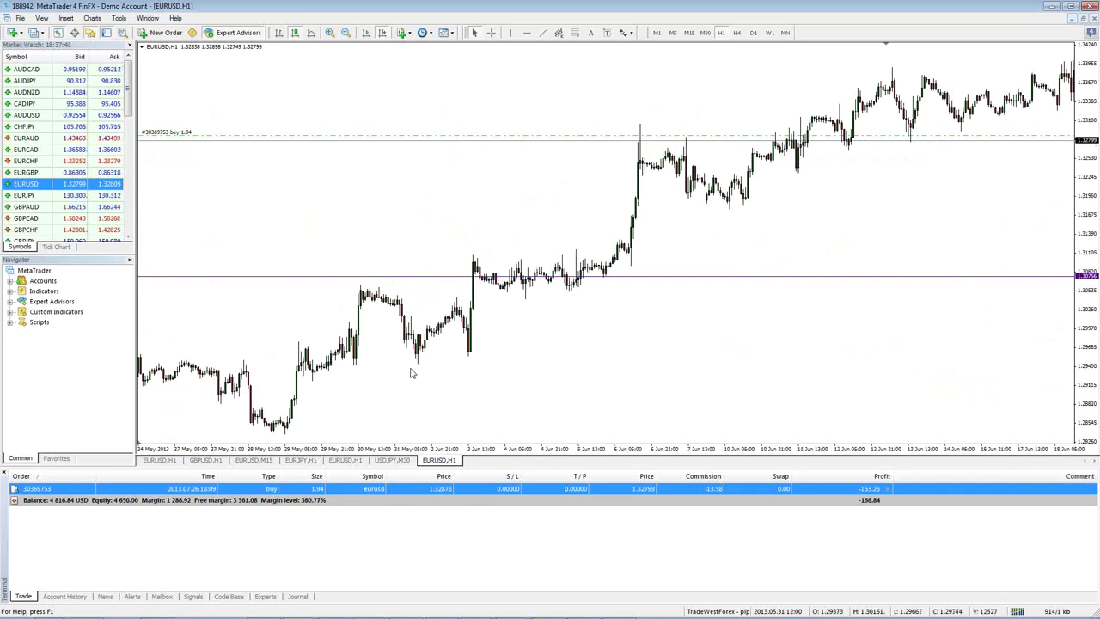
double_click(376, 277)
drag(376, 277, 383, 286)
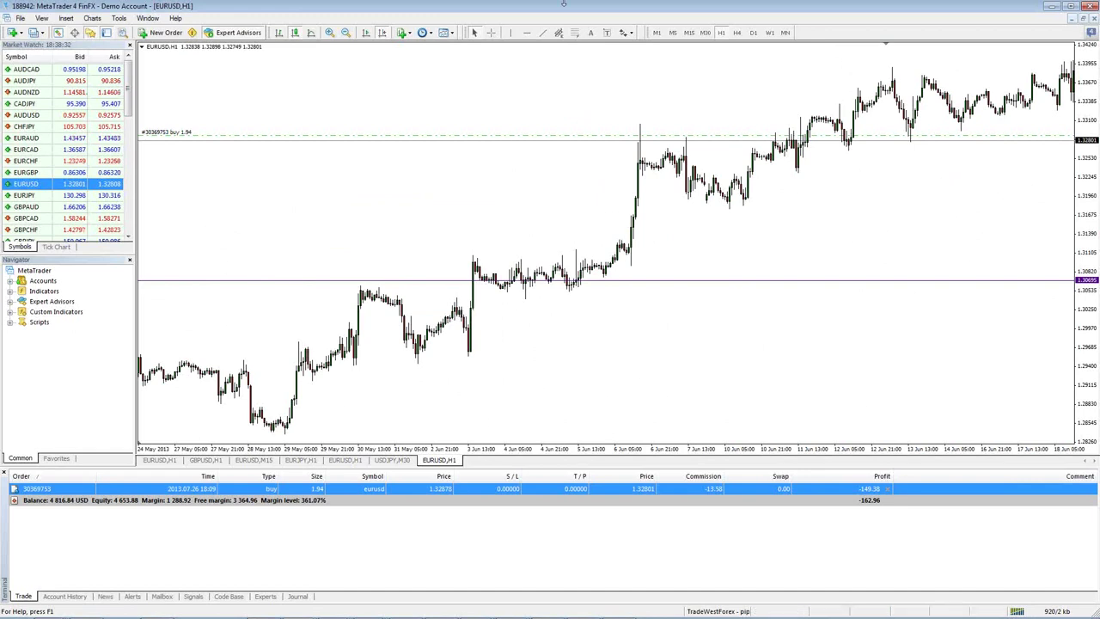
Place a down arrow above the 30 May rally and add a horizontal line at about 1.32297 on the EURUSD chart.
click(625, 32)
click(650, 87)
click(358, 169)
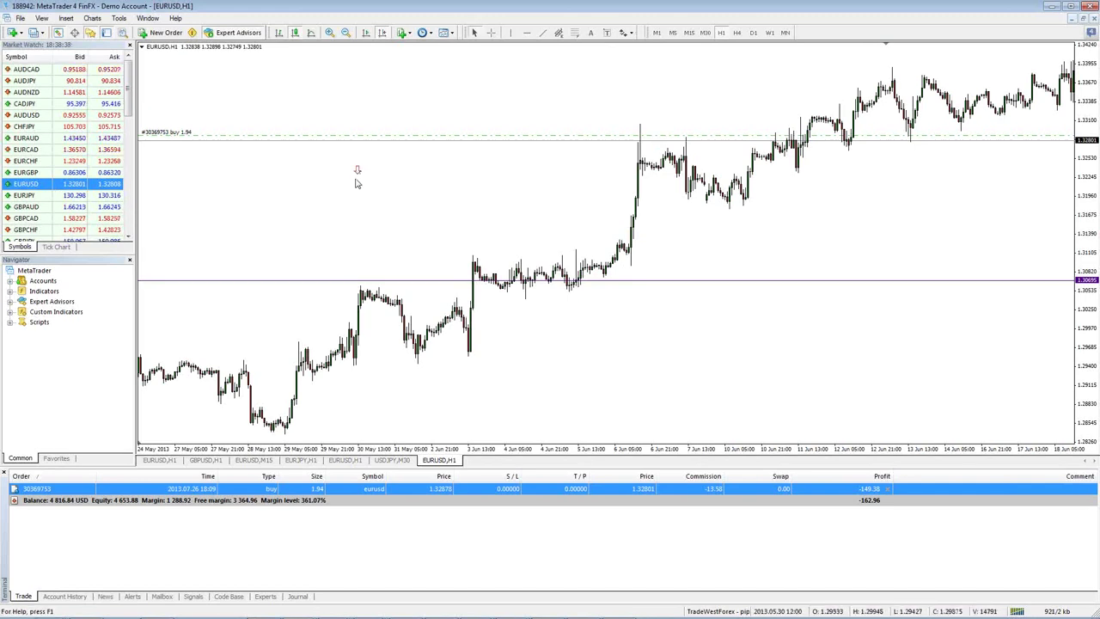
click(527, 33)
click(415, 168)
drag(415, 169, 391, 173)
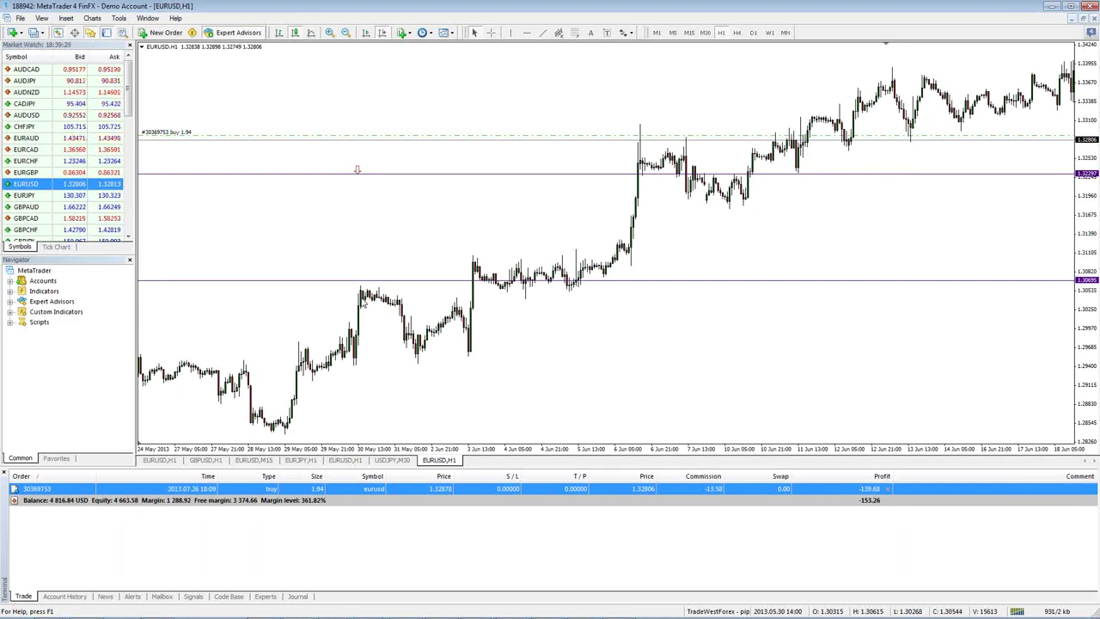
Show the USDJPY M30 chart and inspect the shaded stop loss and target zones of its sell signals.
click(392, 462)
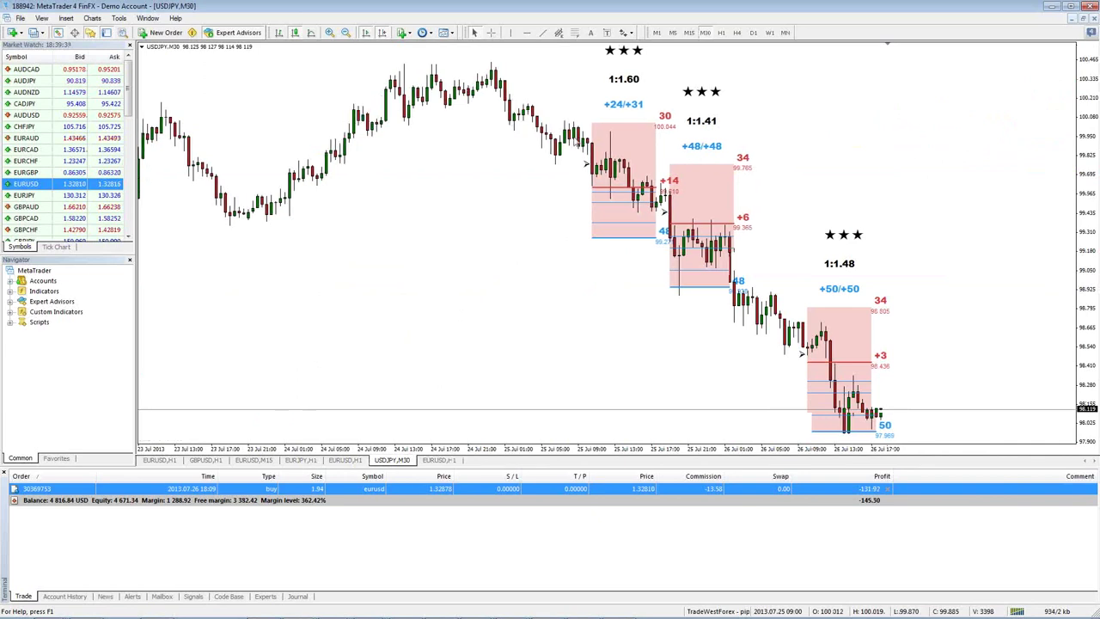
drag(584, 168, 653, 167)
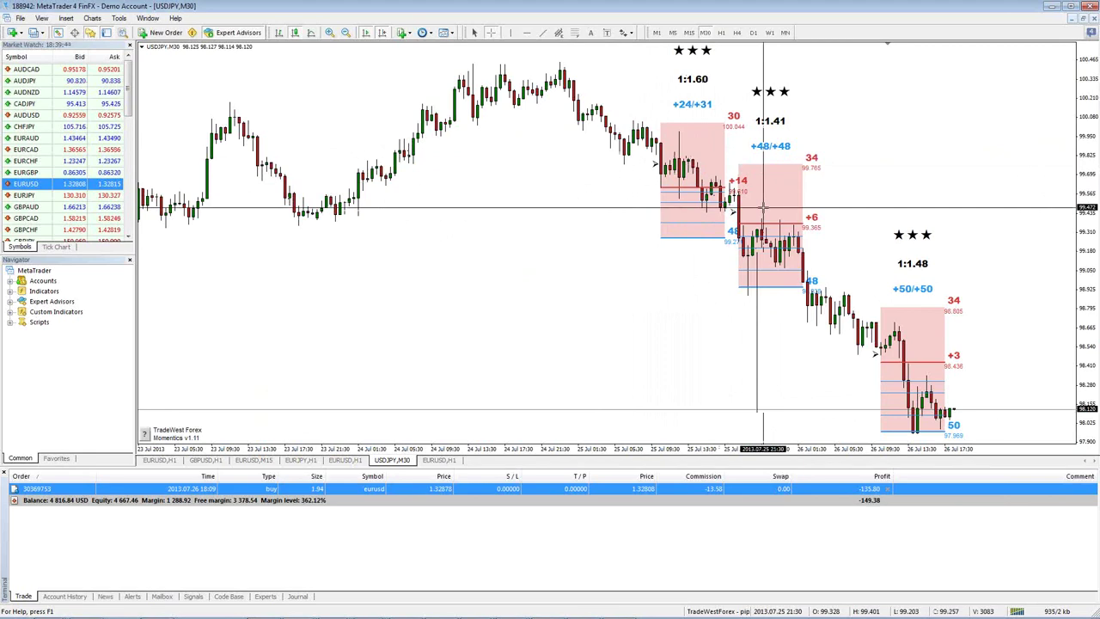
click(742, 249)
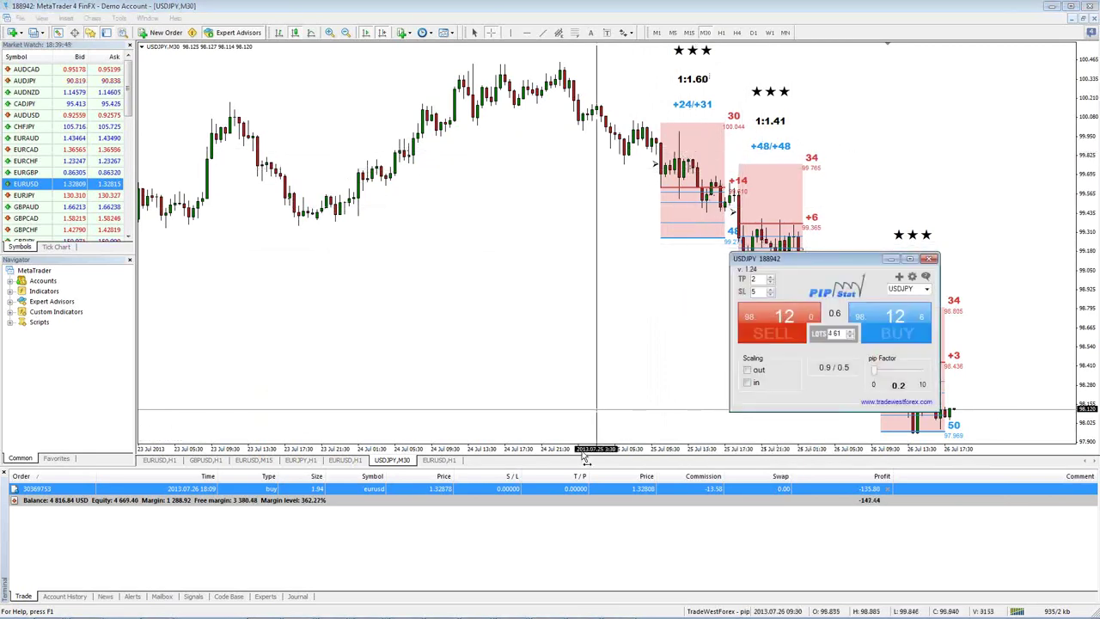
Return to the marked EURUSD H1 chart and reposition the pipStat window beside the price action.
click(437, 461)
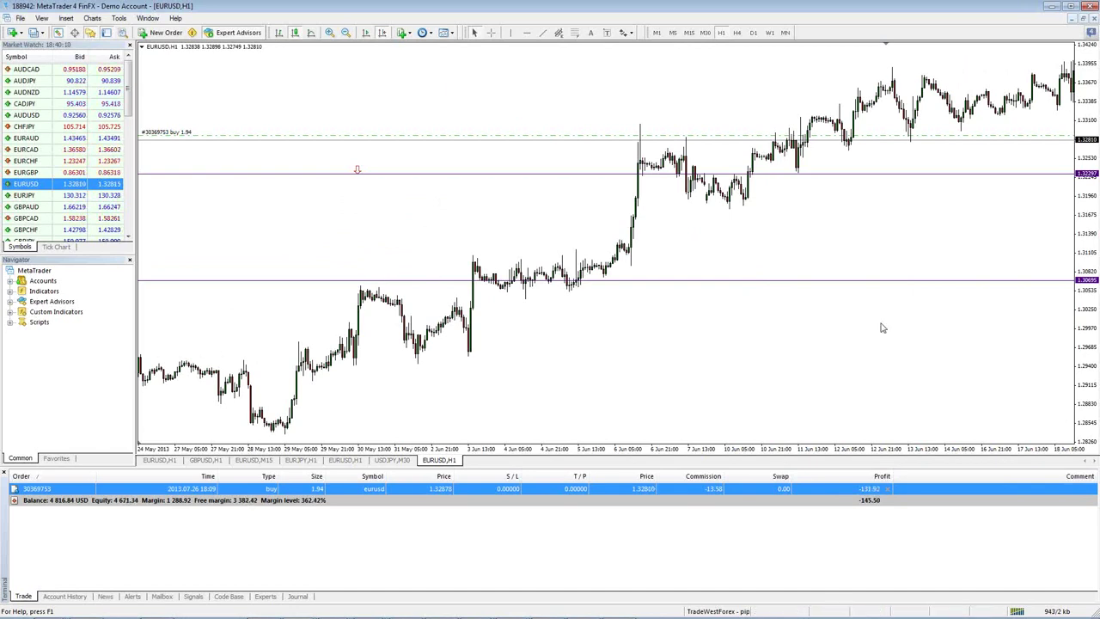
drag(832, 268, 831, 297)
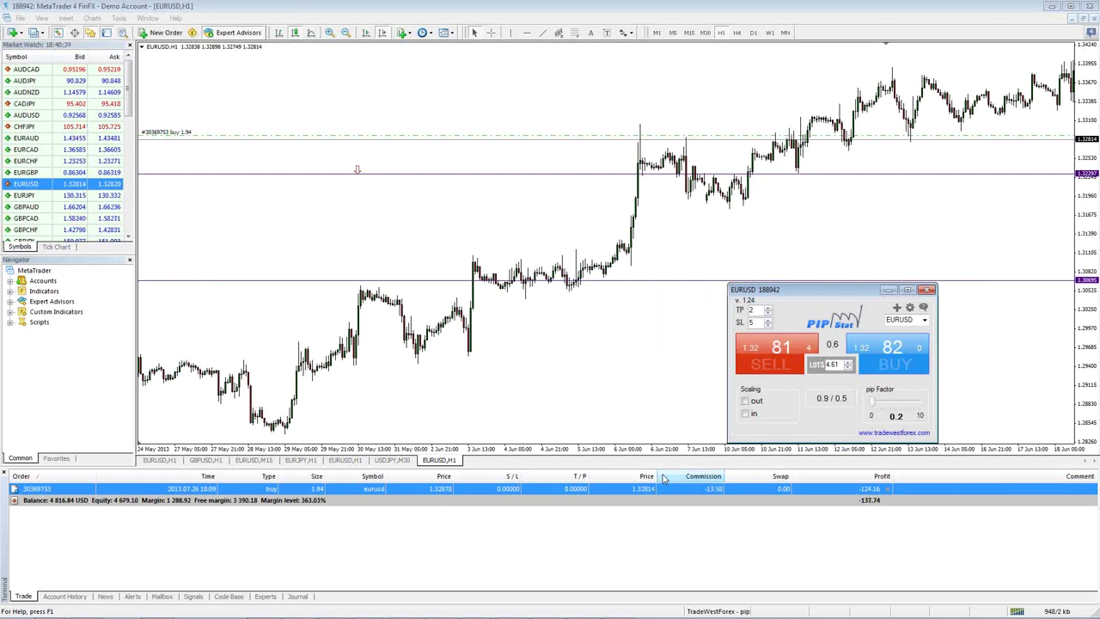
drag(806, 295, 777, 268)
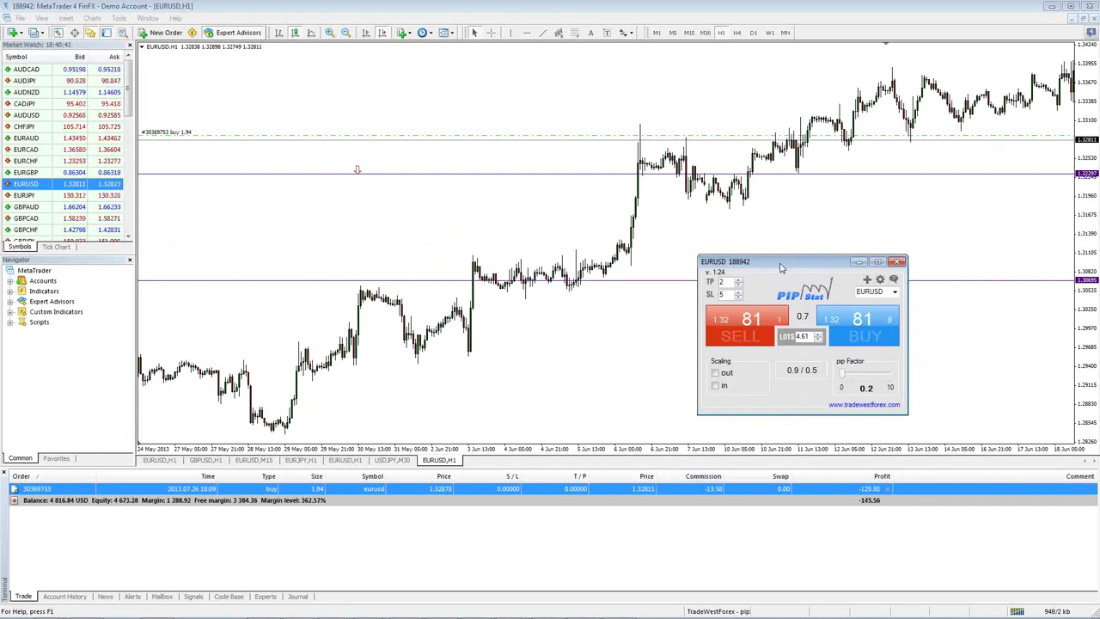
drag(781, 268, 768, 270)
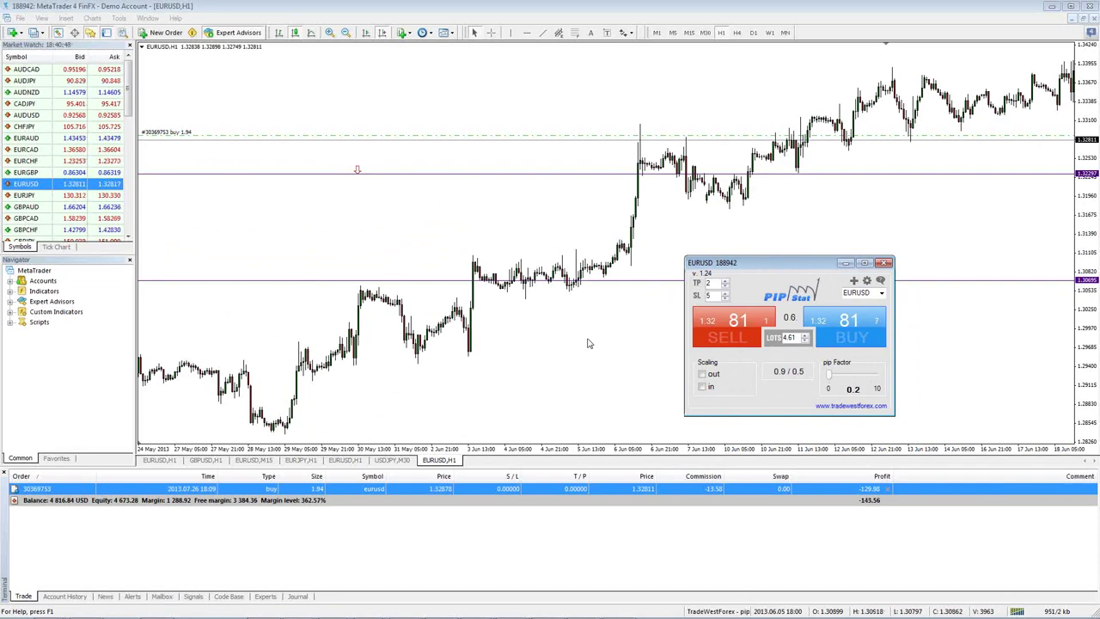
Show the pipStat_Unique_ID input in the Momentics indicator settings of the USDJPY M30 chart and close them without changes.
click(393, 462)
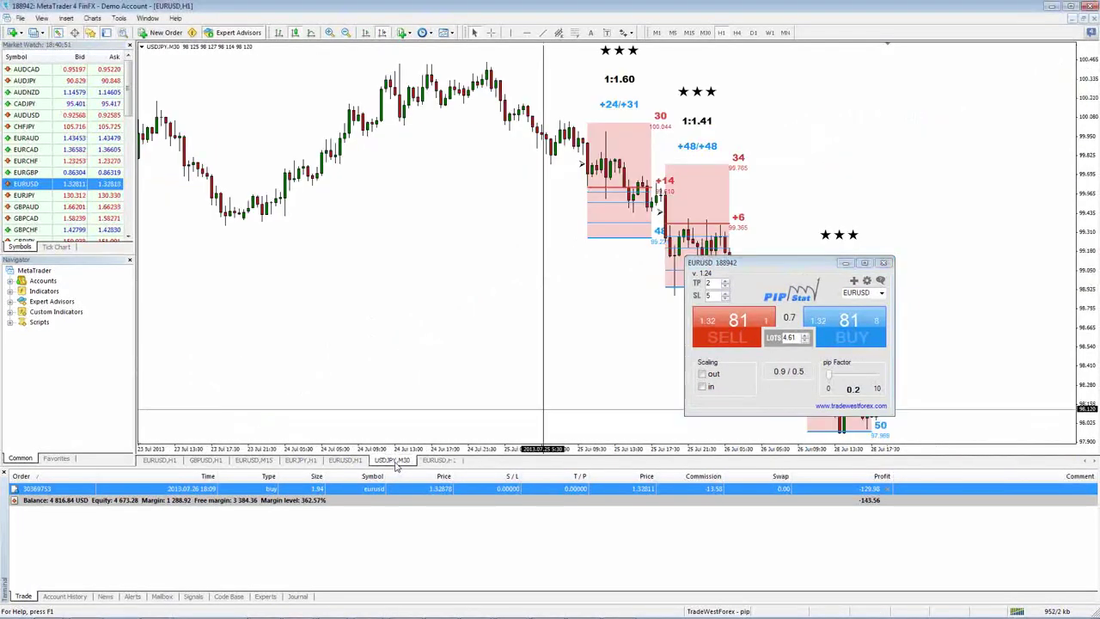
right_click(564, 225)
click(601, 280)
double_click(69, 64)
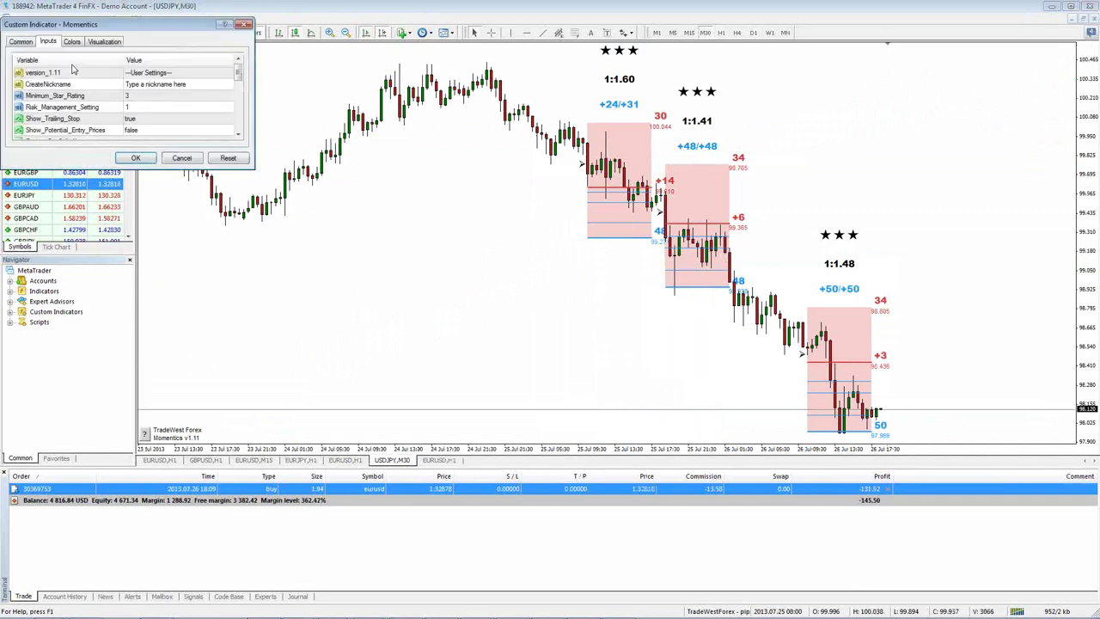
drag(238, 71, 238, 94)
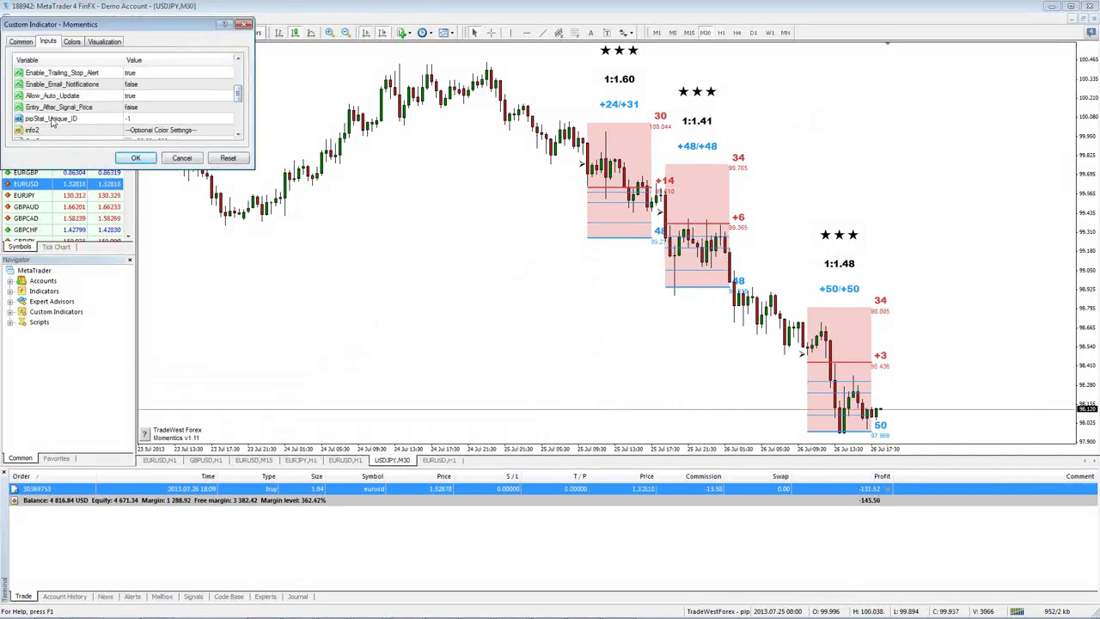
click(146, 118)
click(146, 118)
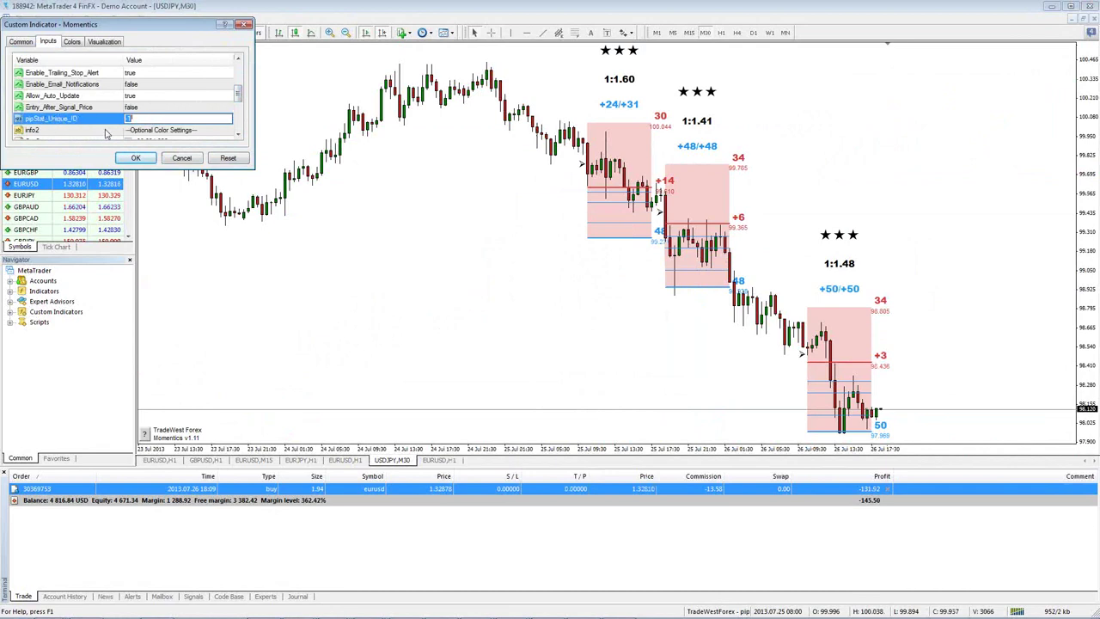
click(182, 158)
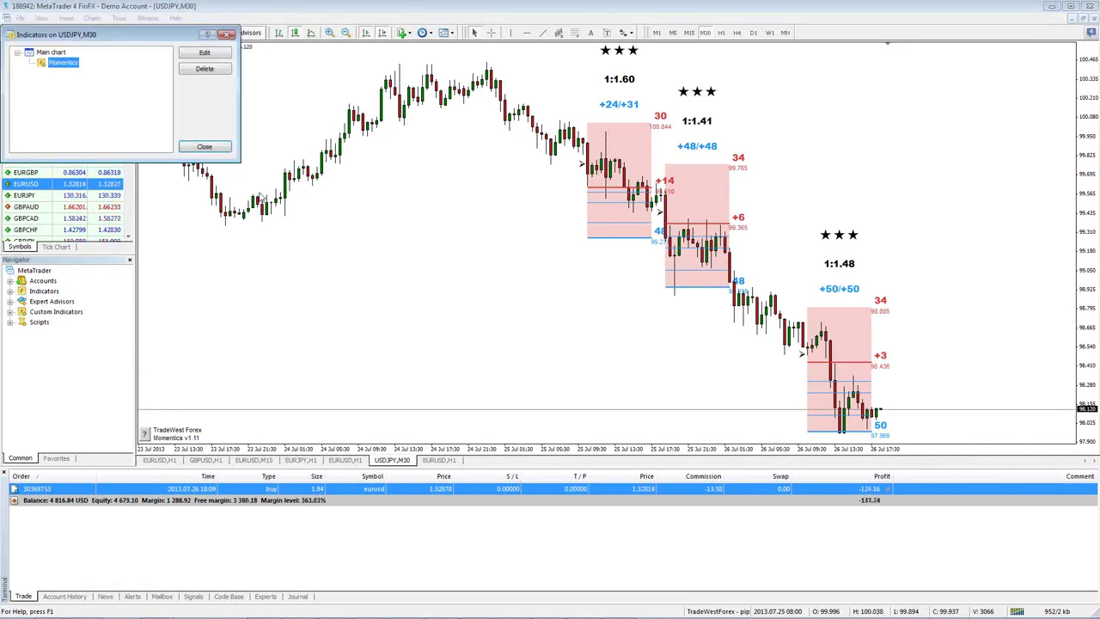
click(225, 154)
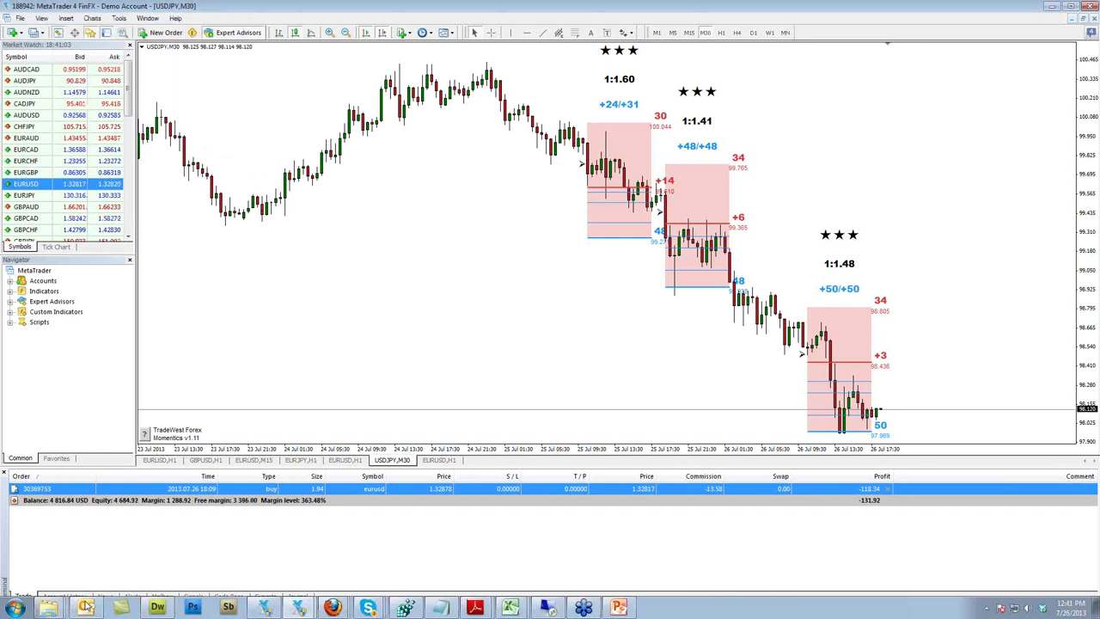
Show the account history and the Unique ID in the pipStat options, leaving the options unchanged.
click(64, 595)
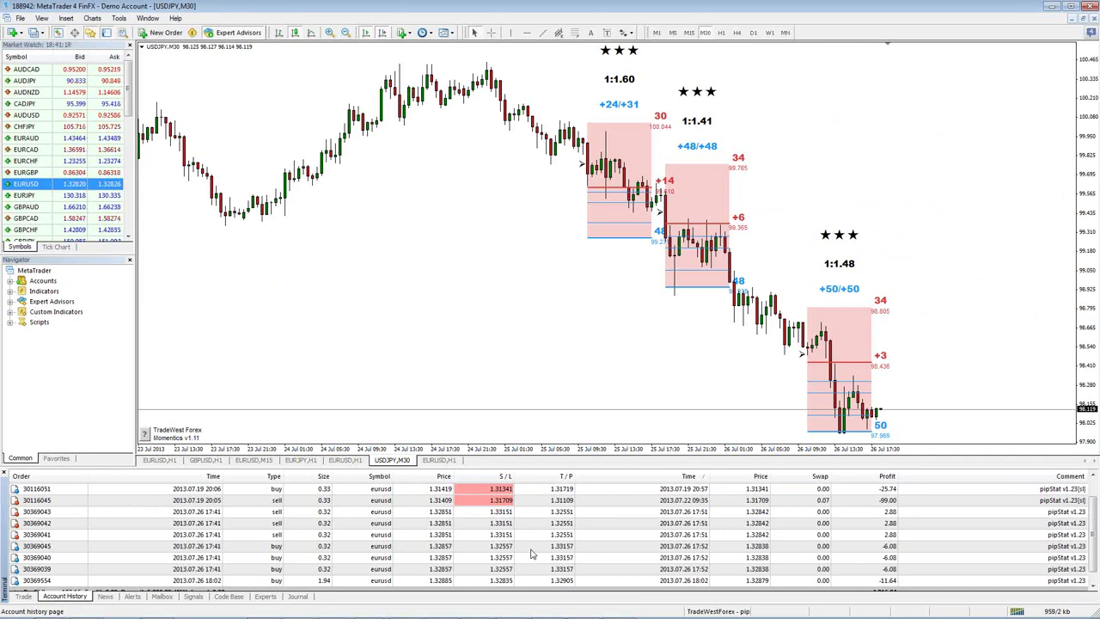
click(788, 267)
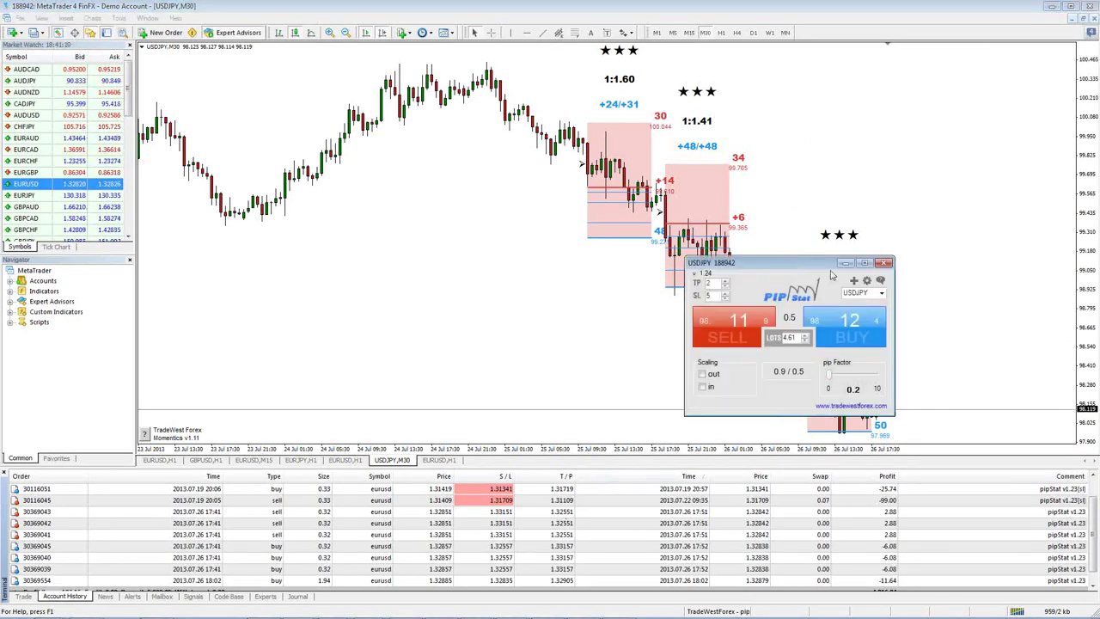
click(866, 280)
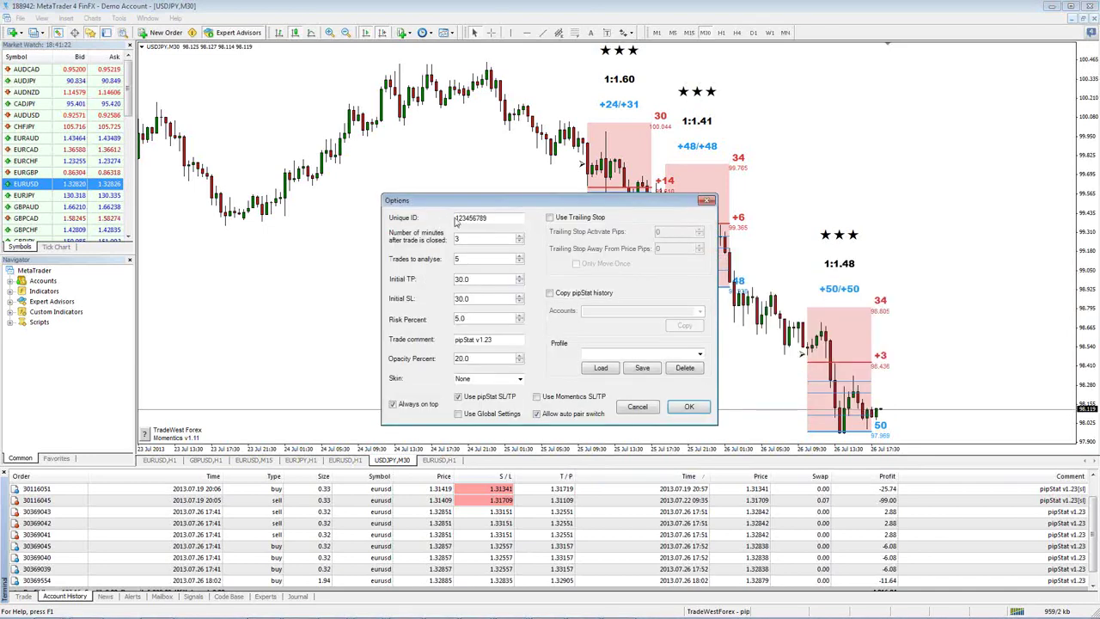
drag(511, 217, 421, 226)
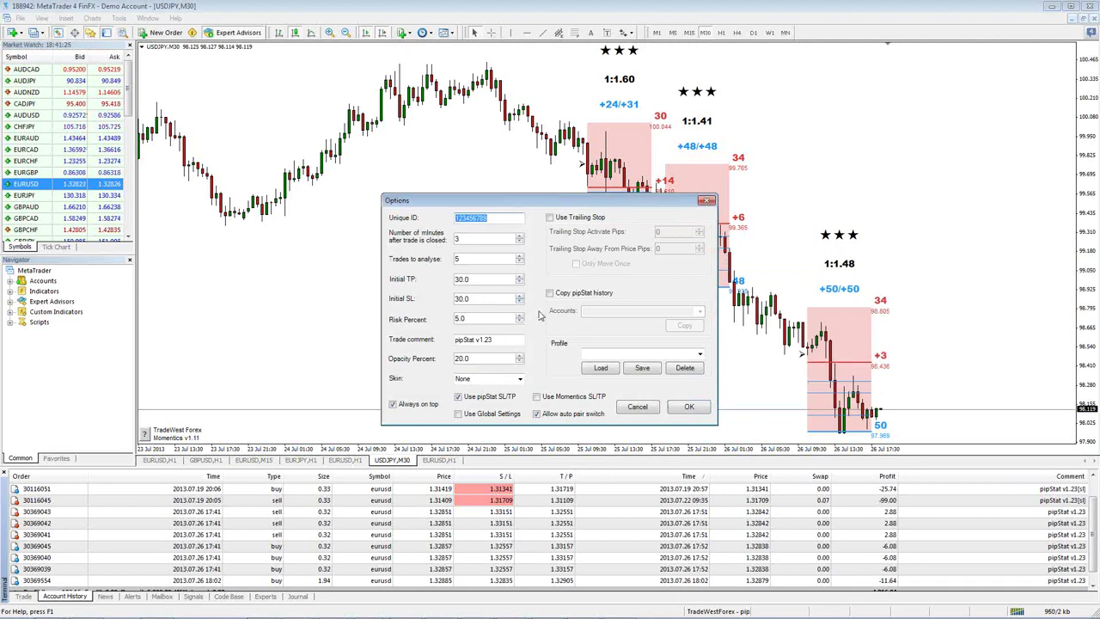
click(637, 406)
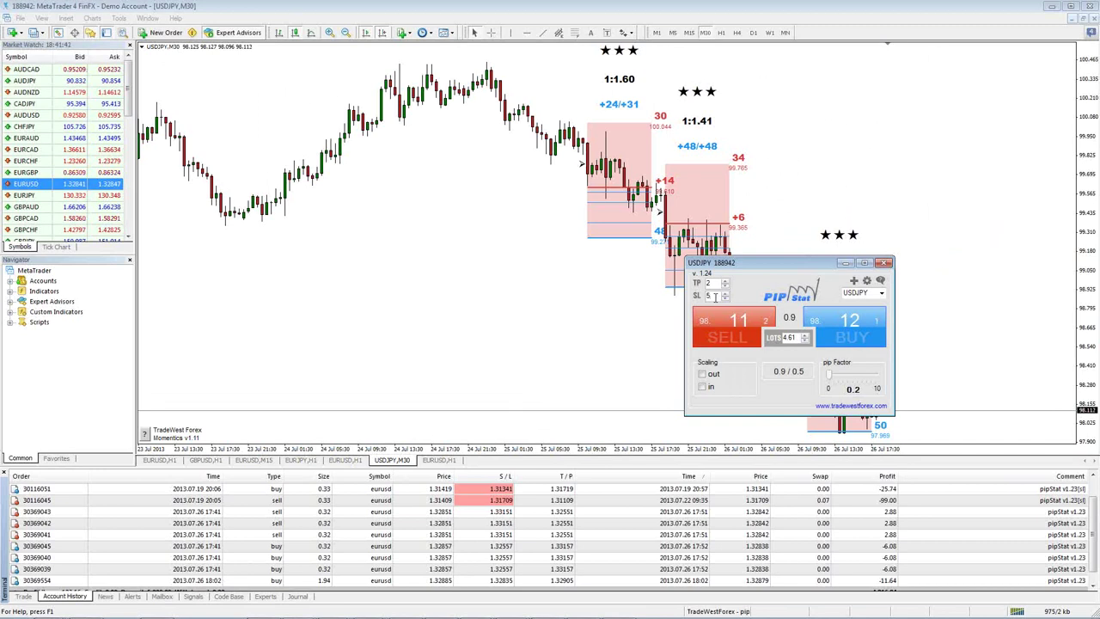
Return to the open trades list and set pipStat's take profit to 22 and stop loss to 51 for USDJPY.
click(22, 596)
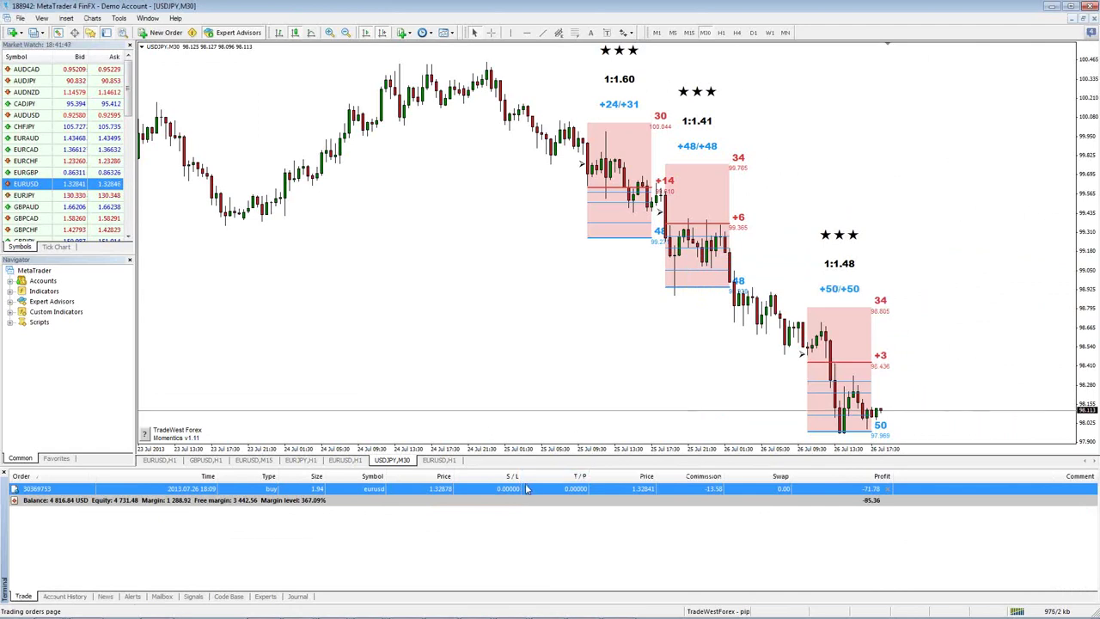
click(756, 273)
drag(757, 253, 449, 288)
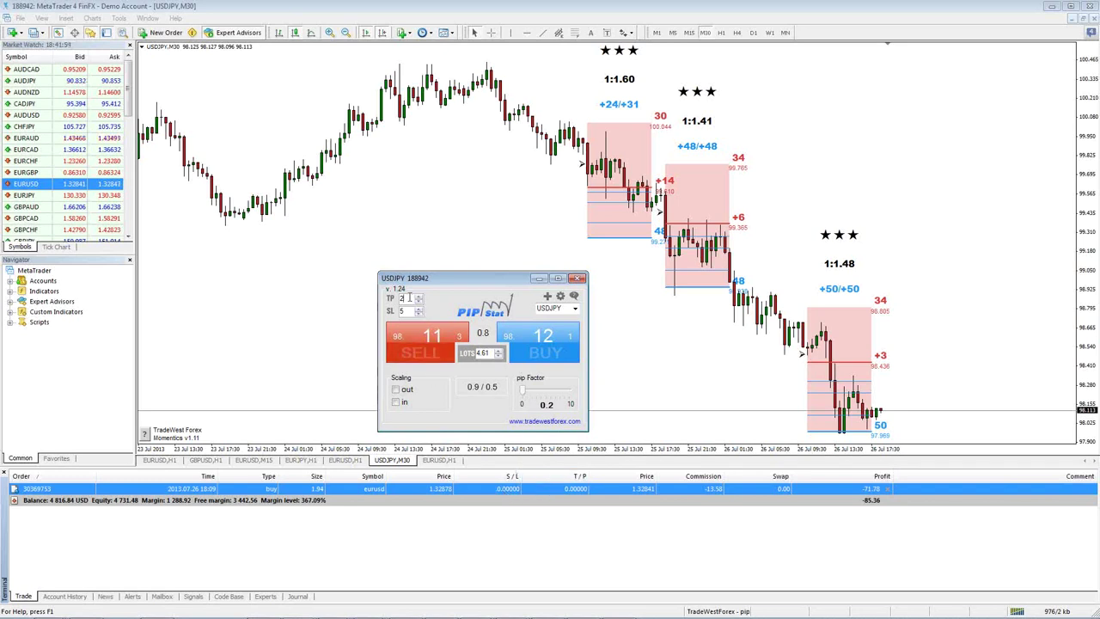
click(410, 298)
text(2)
double_click(410, 310)
text(51)
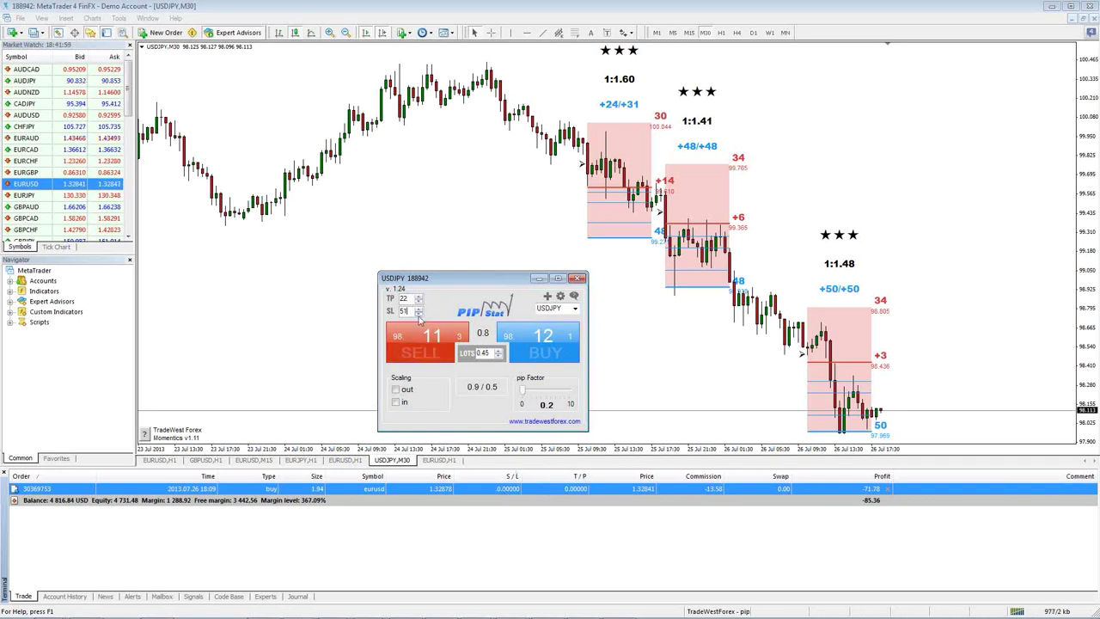
Show the trailing stop option of the open EURUSD trade and reposition the pipStat window over the USDJPY chart.
right_click(556, 494)
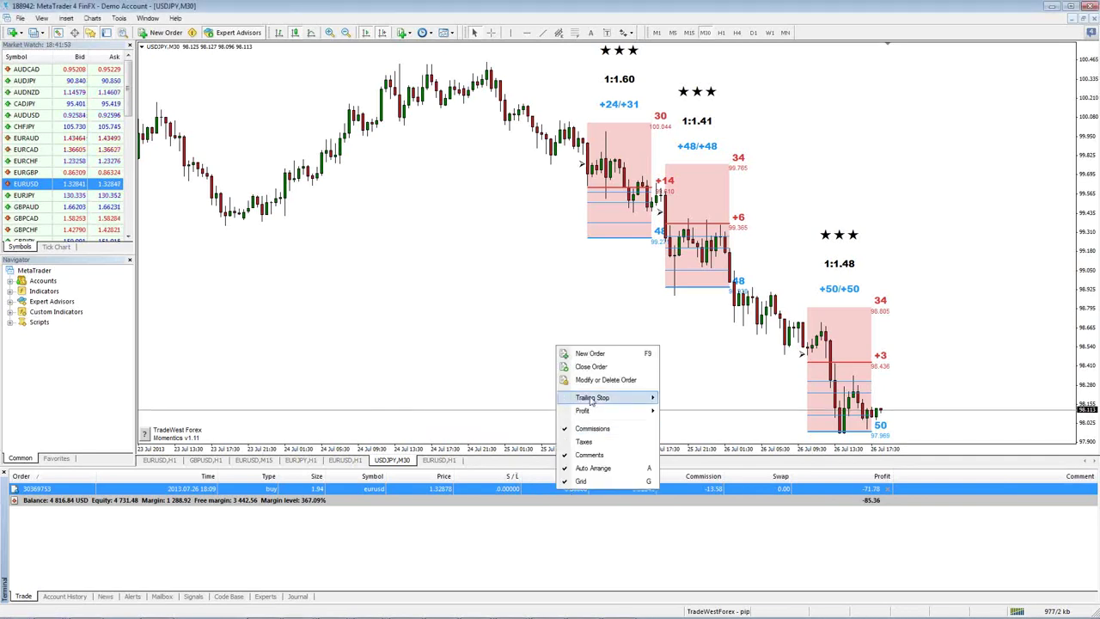
click(482, 280)
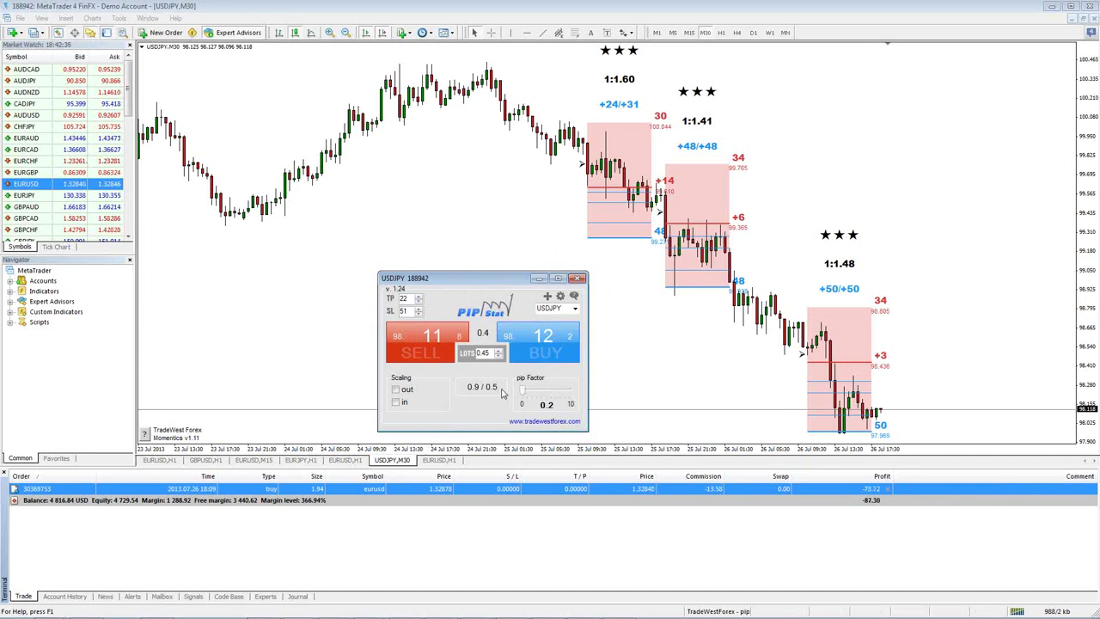
drag(499, 280, 514, 254)
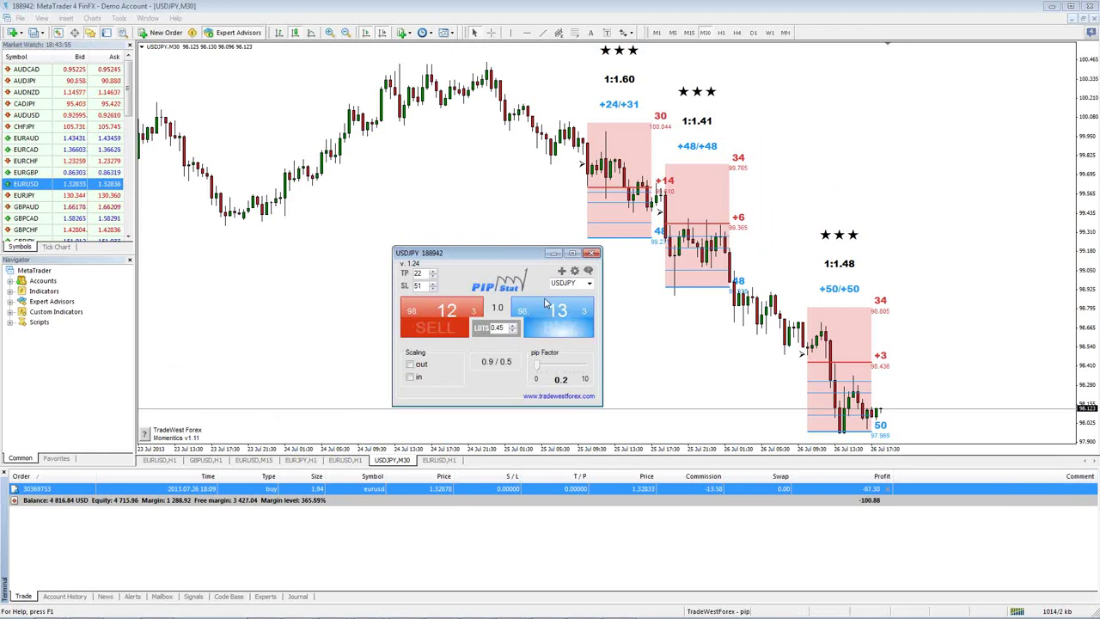
Prepare a 50% scale out of all trades in profit and dismiss it without closing any trade.
click(410, 366)
drag(552, 266, 696, 314)
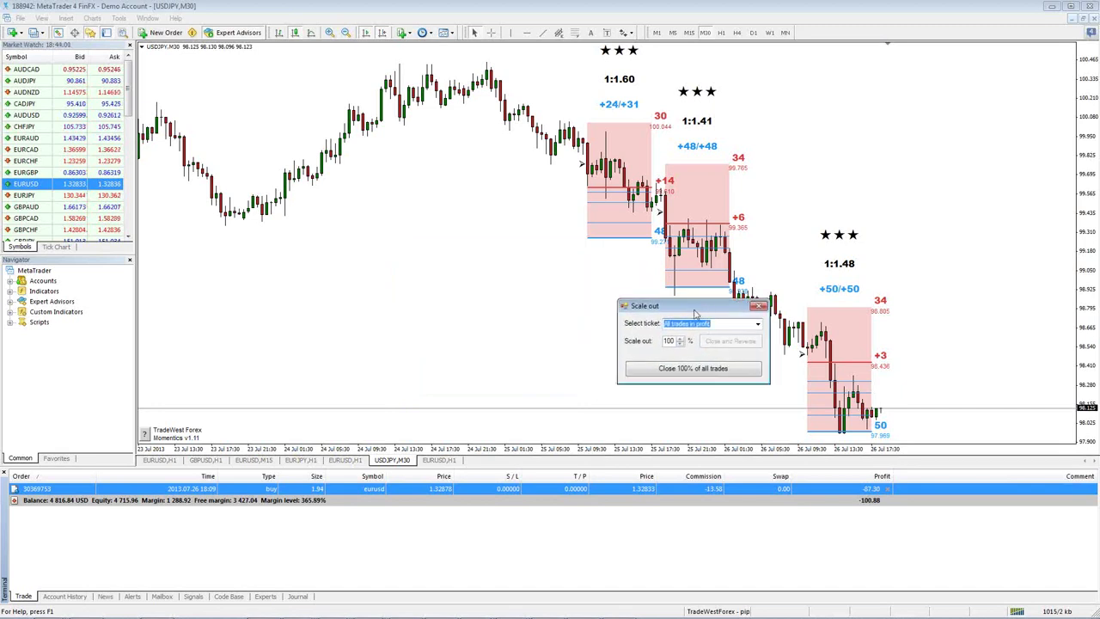
click(758, 325)
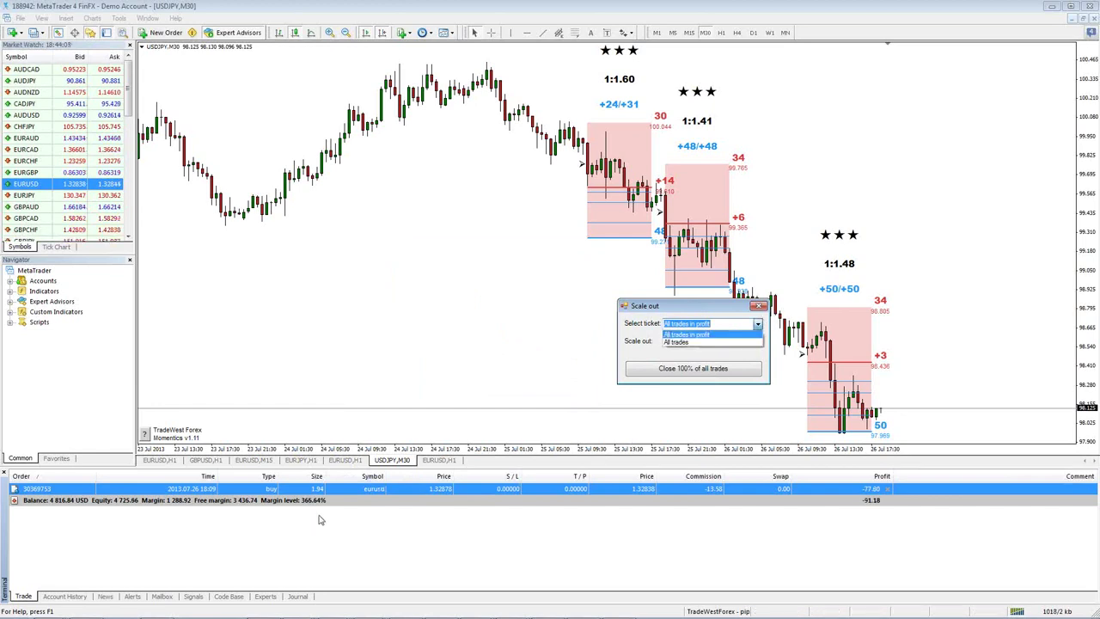
click(692, 323)
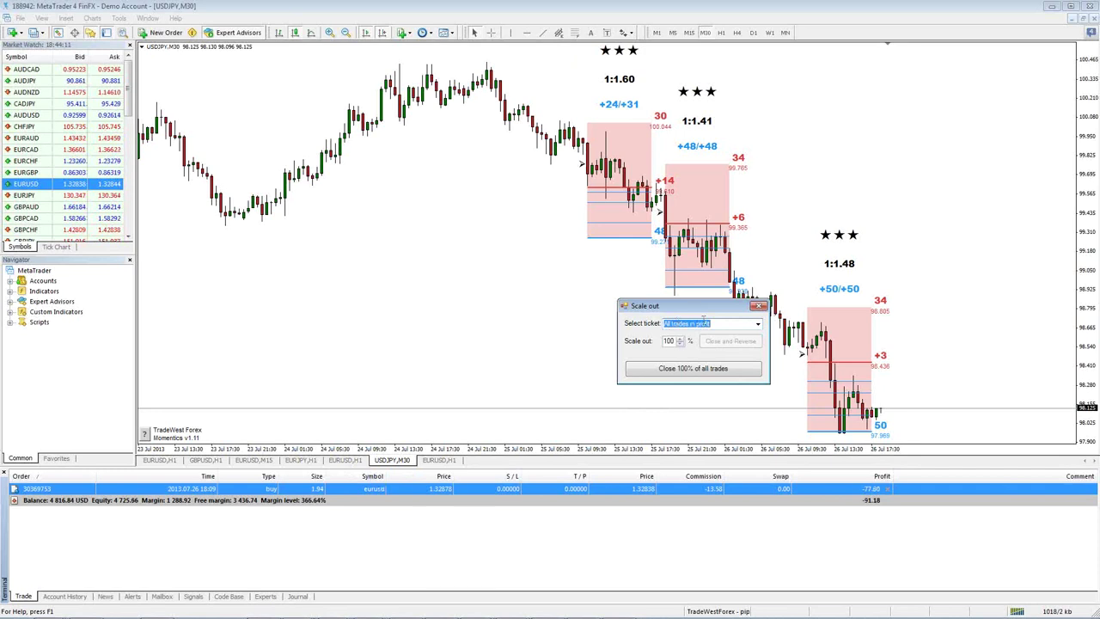
double_click(669, 341)
text(50)
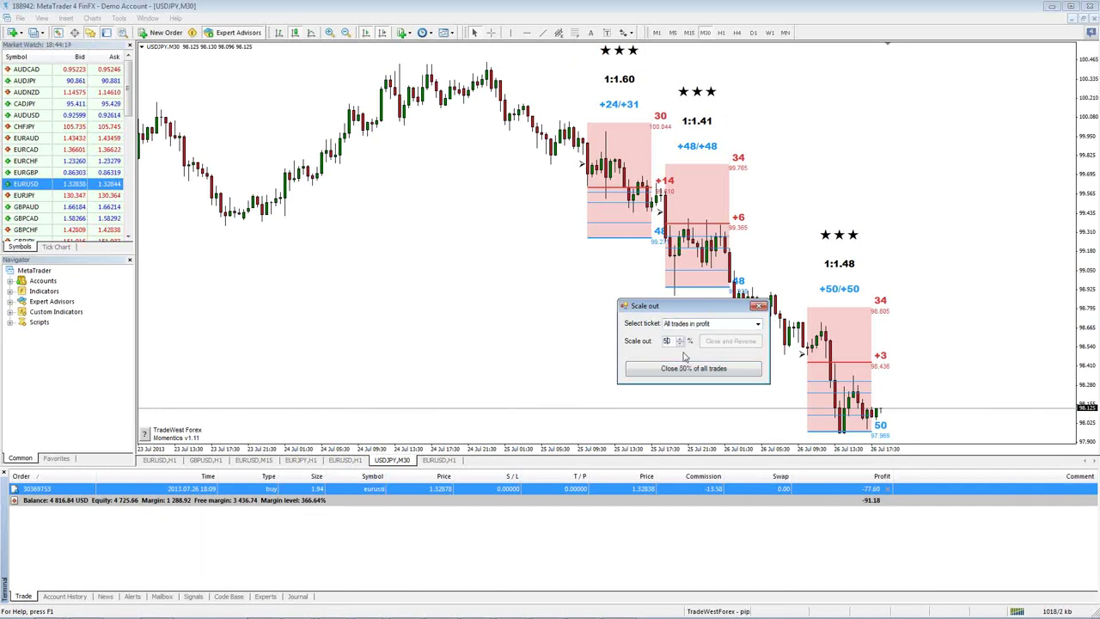
click(759, 306)
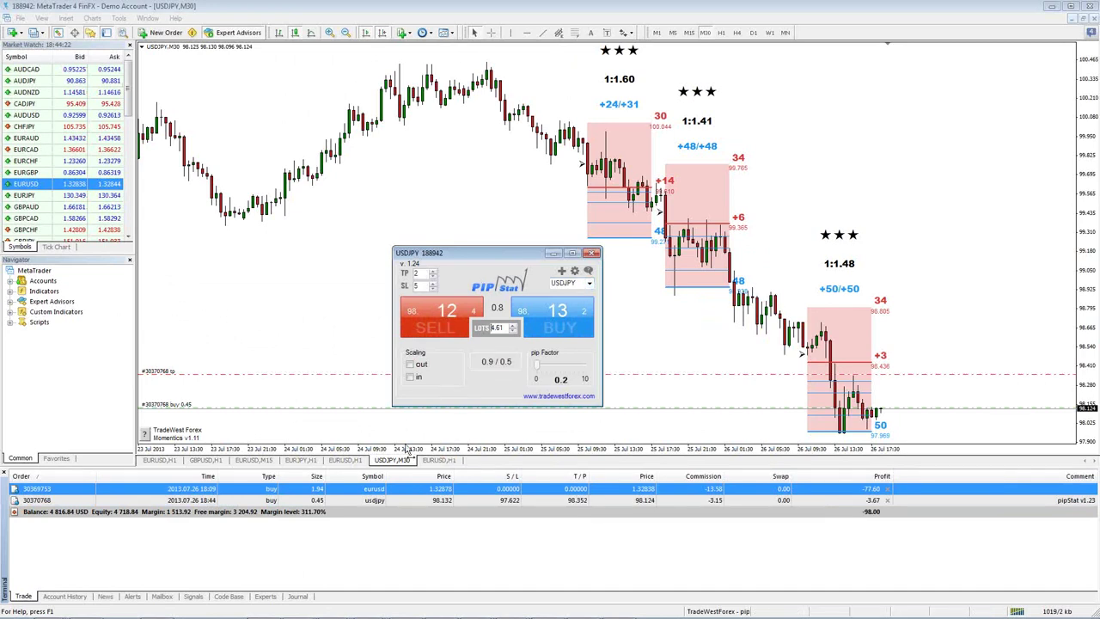
Open a 4.61 lot USDJPY sell trade from pipStat with take profit 2 and stop loss 5.
click(448, 323)
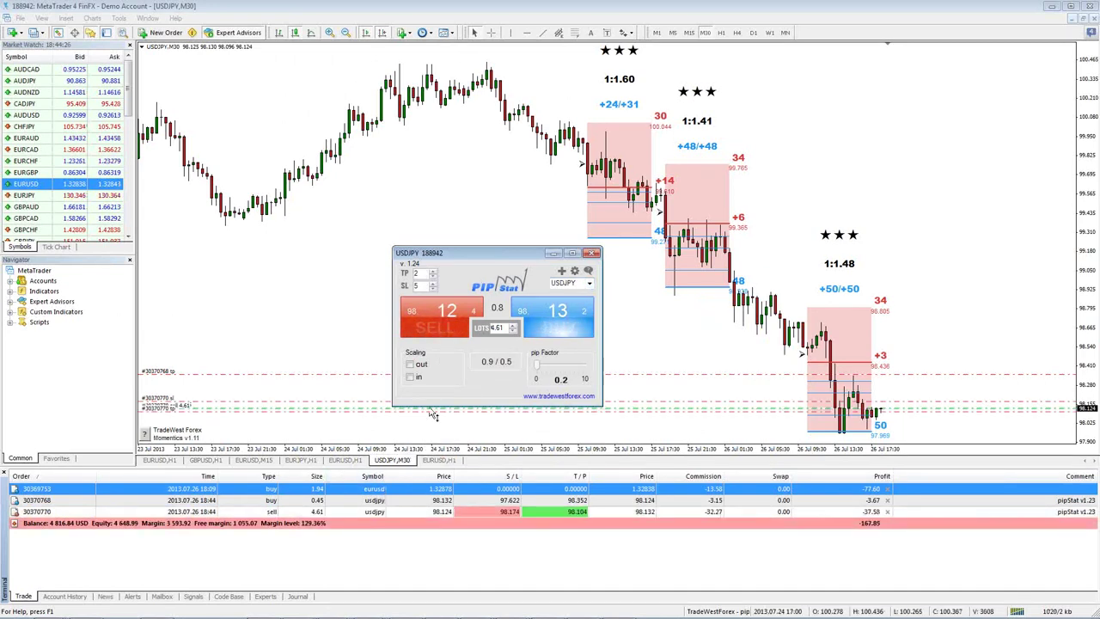
Go through the scale out ticket choices and close 100% of all USDJPY trades that carry the pipStat unique ID.
click(412, 364)
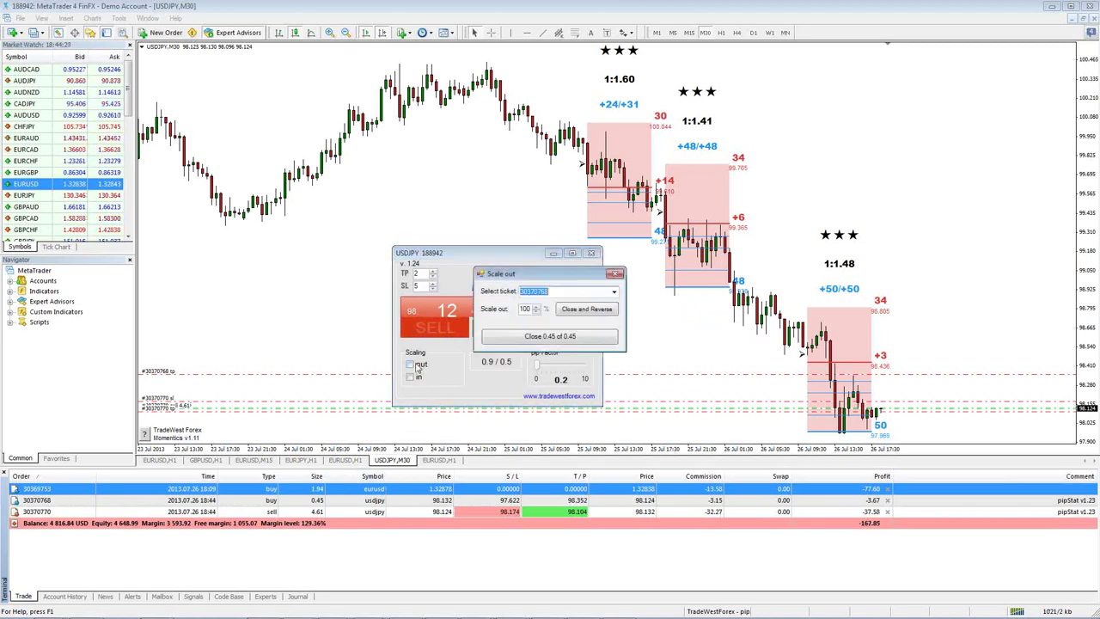
click(536, 292)
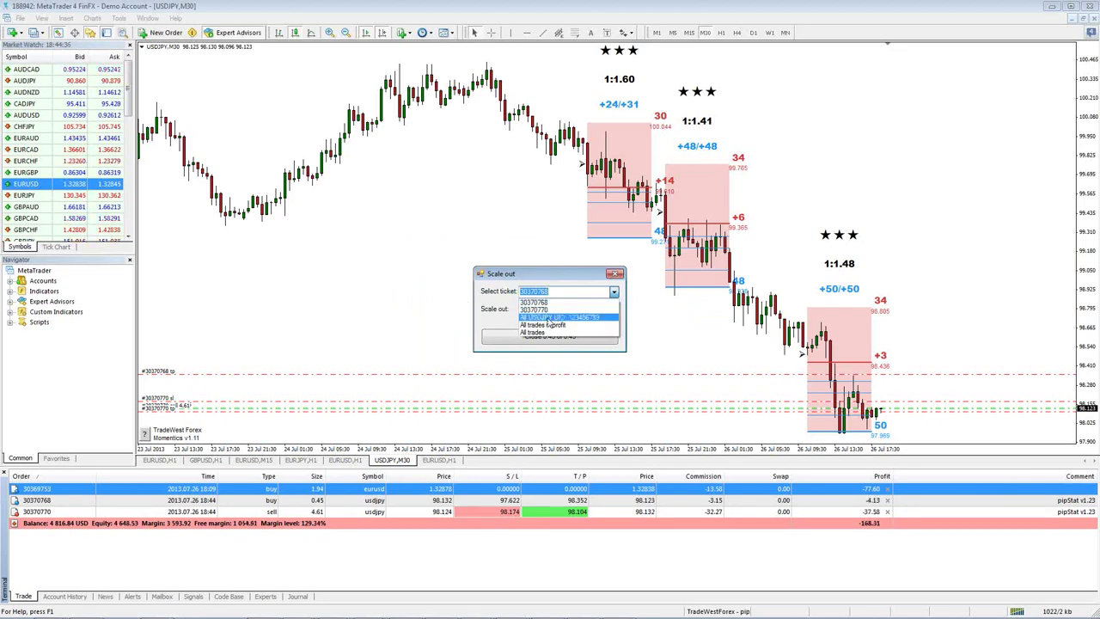
click(553, 317)
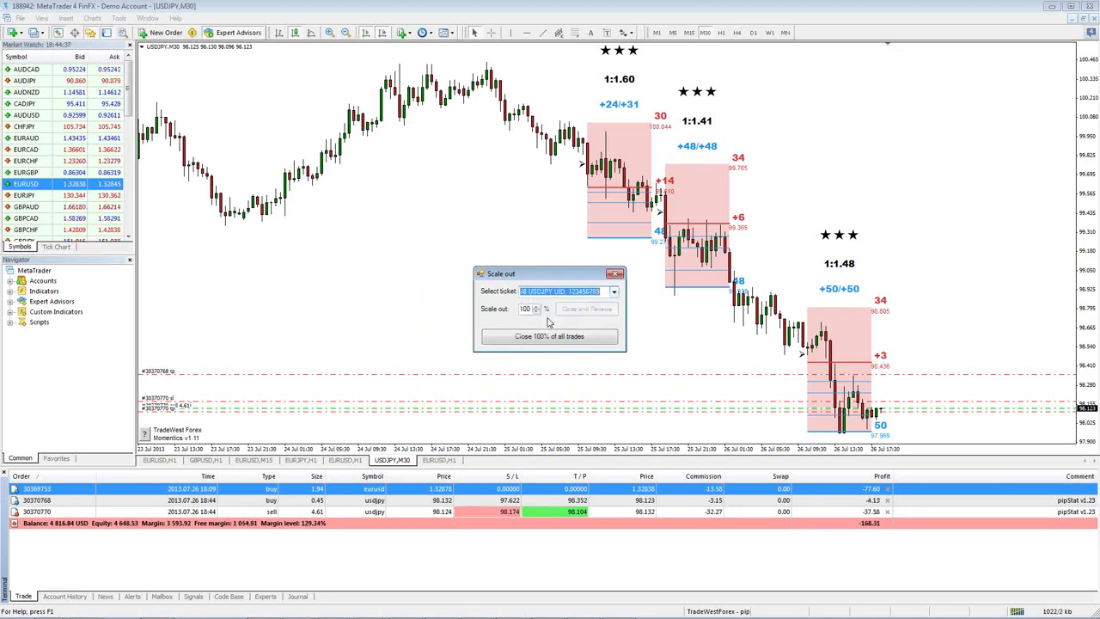
click(612, 294)
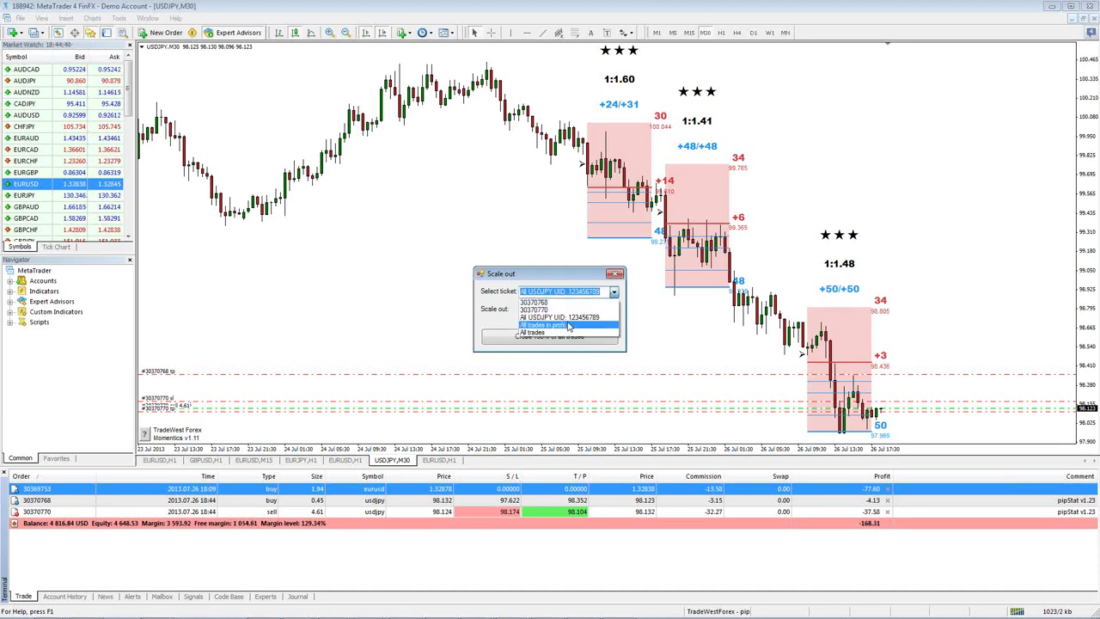
click(567, 324)
click(614, 292)
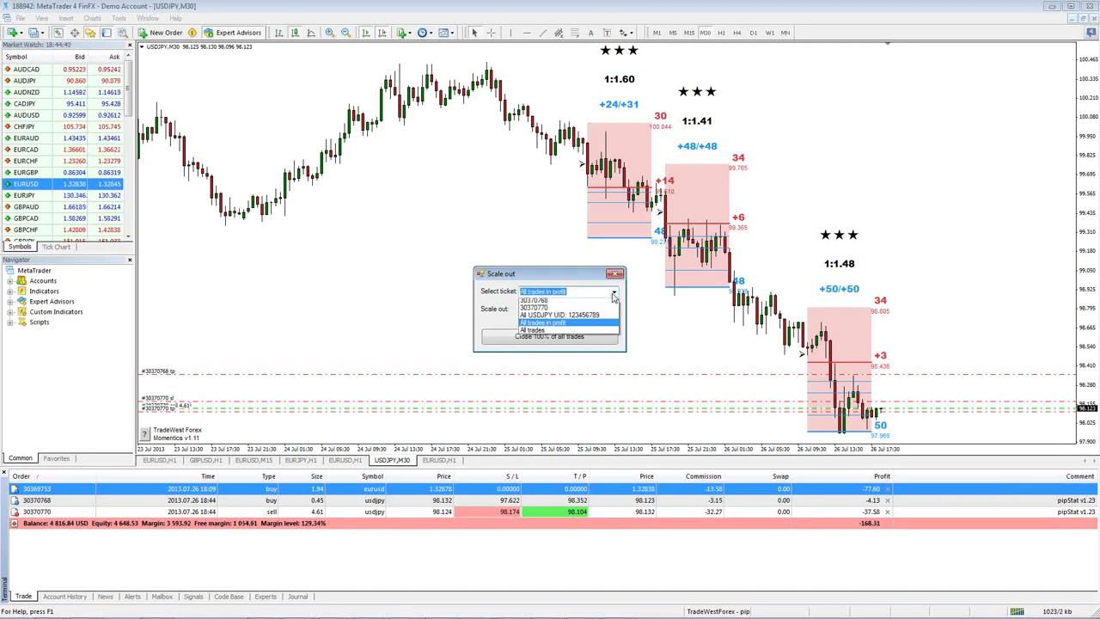
click(557, 331)
click(613, 293)
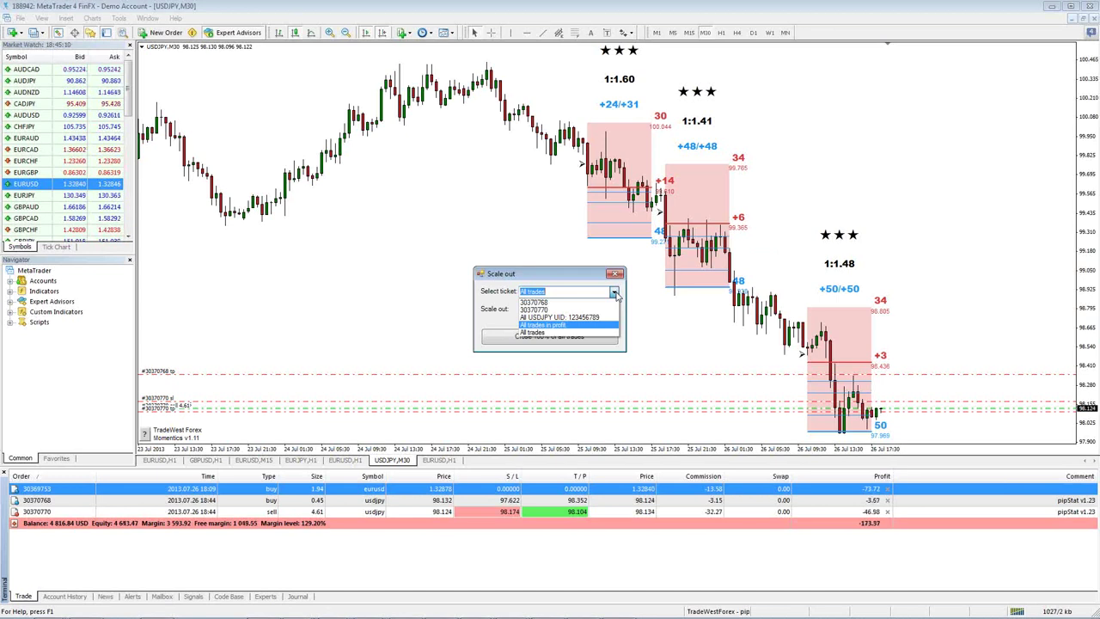
click(543, 317)
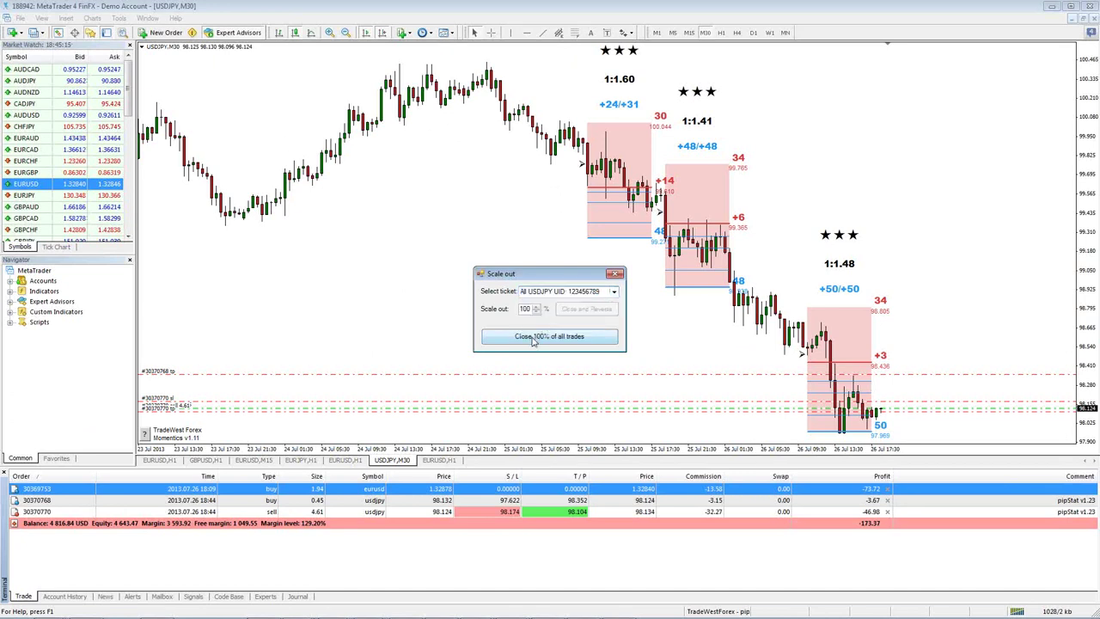
click(533, 338)
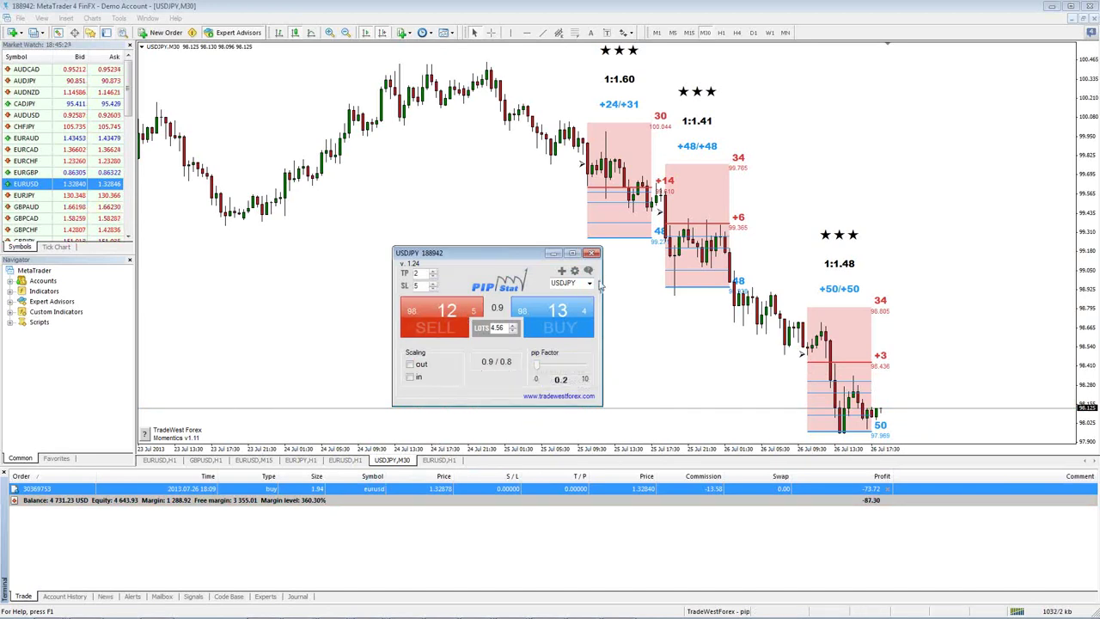
Scale out 50% of all trades with pipStat.
click(413, 364)
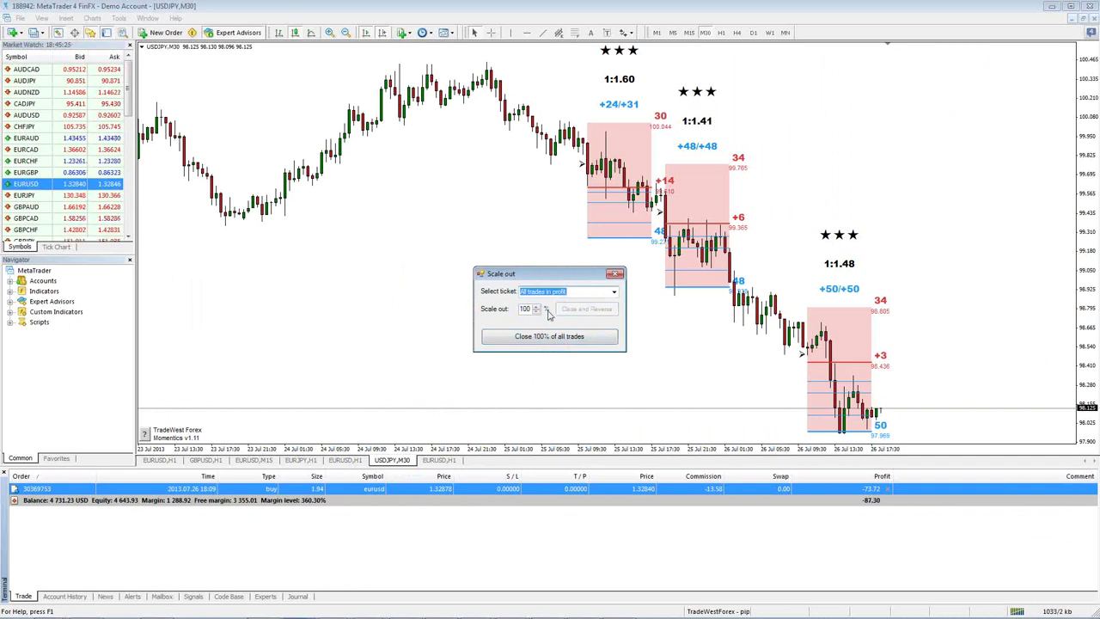
key(Tab)
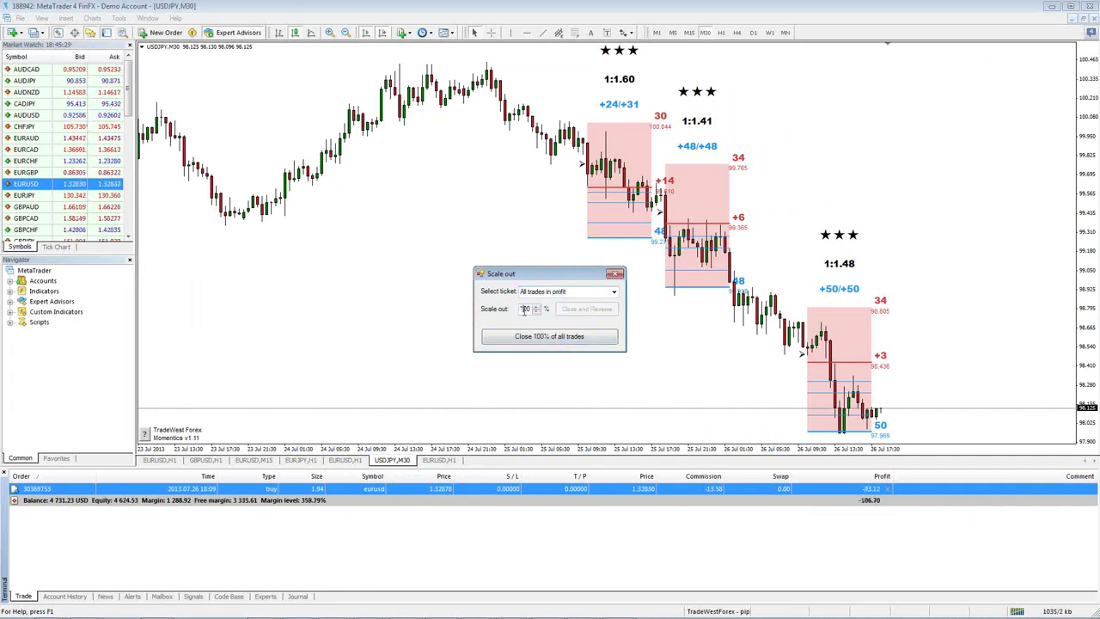
text(50)
click(614, 291)
click(587, 310)
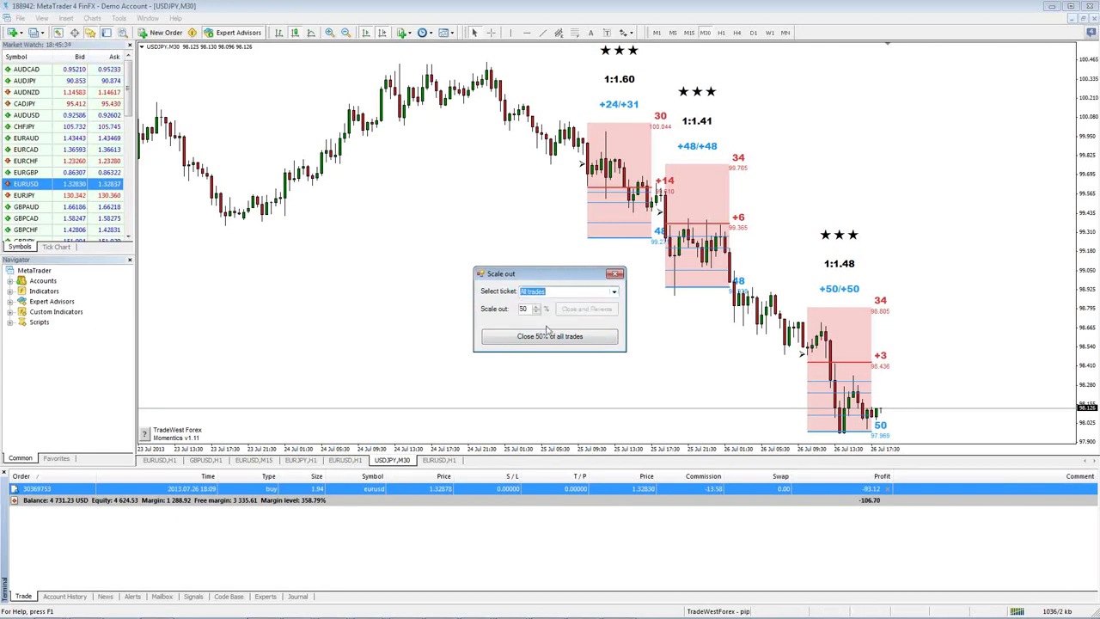
click(552, 337)
click(553, 337)
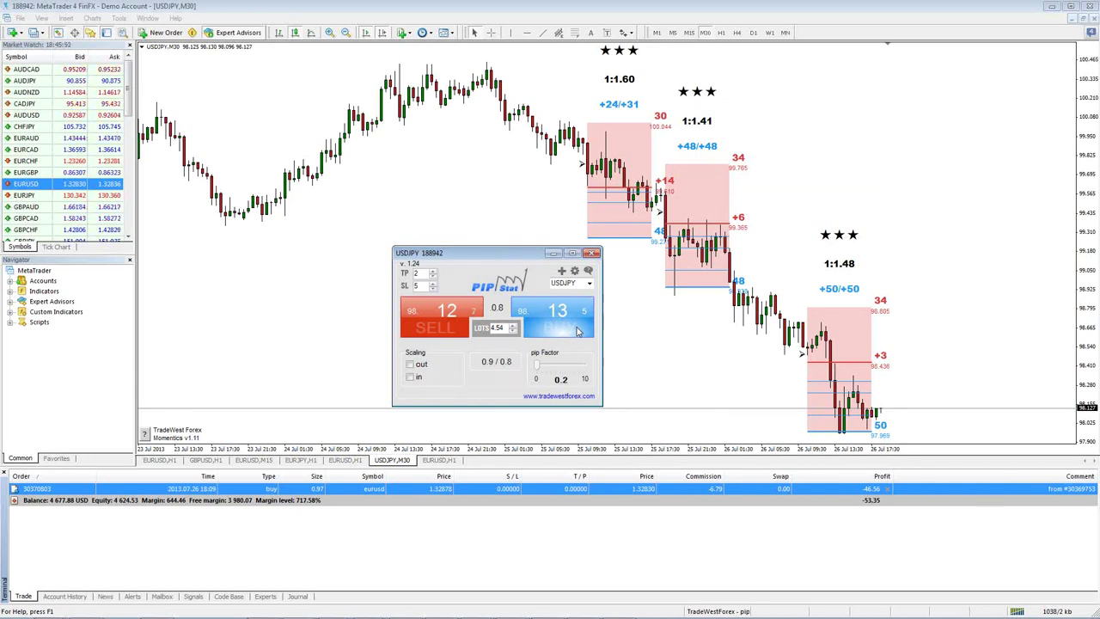
Open a 0.88 lot USDJPY buy trade with 50% scaling in, take profit 2 and stop loss 13, and turn scaling in off.
click(409, 377)
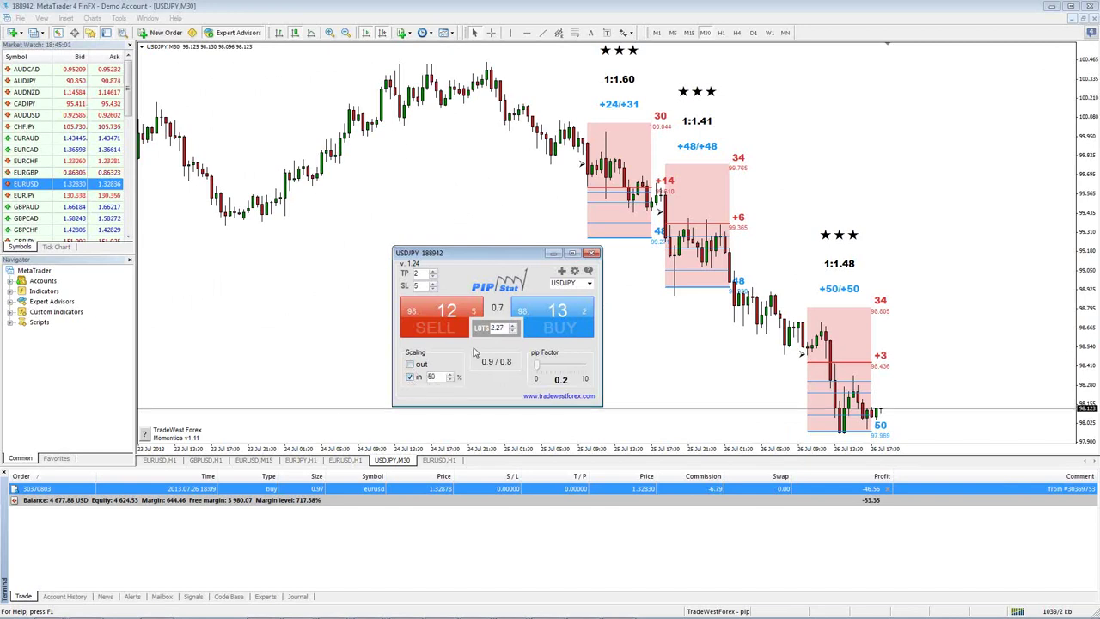
click(410, 378)
click(433, 289)
click(433, 287)
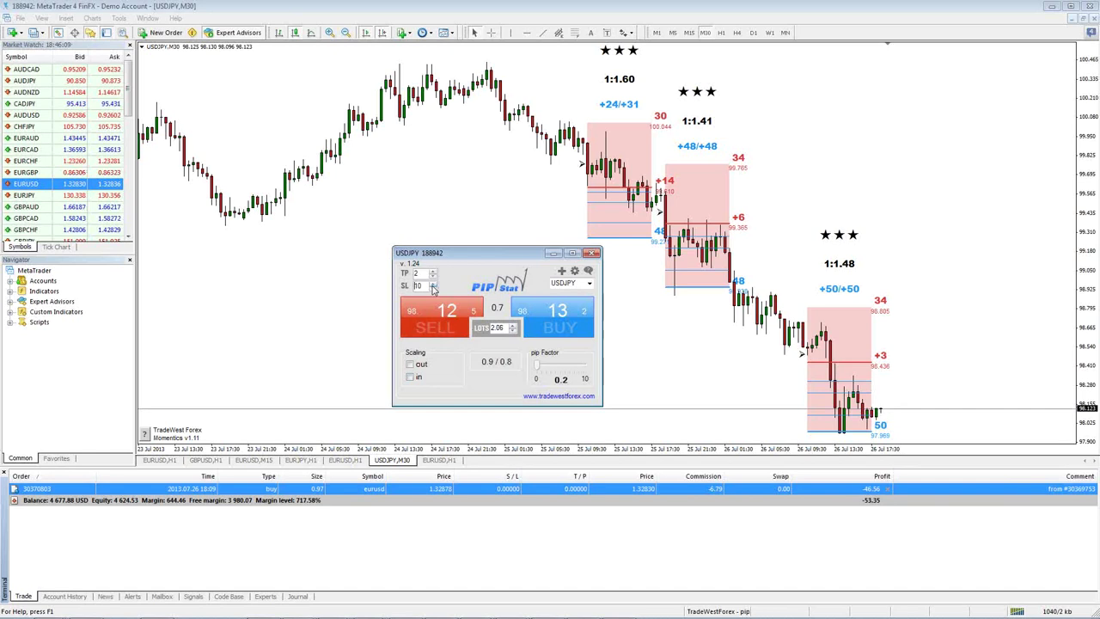
click(410, 378)
click(431, 377)
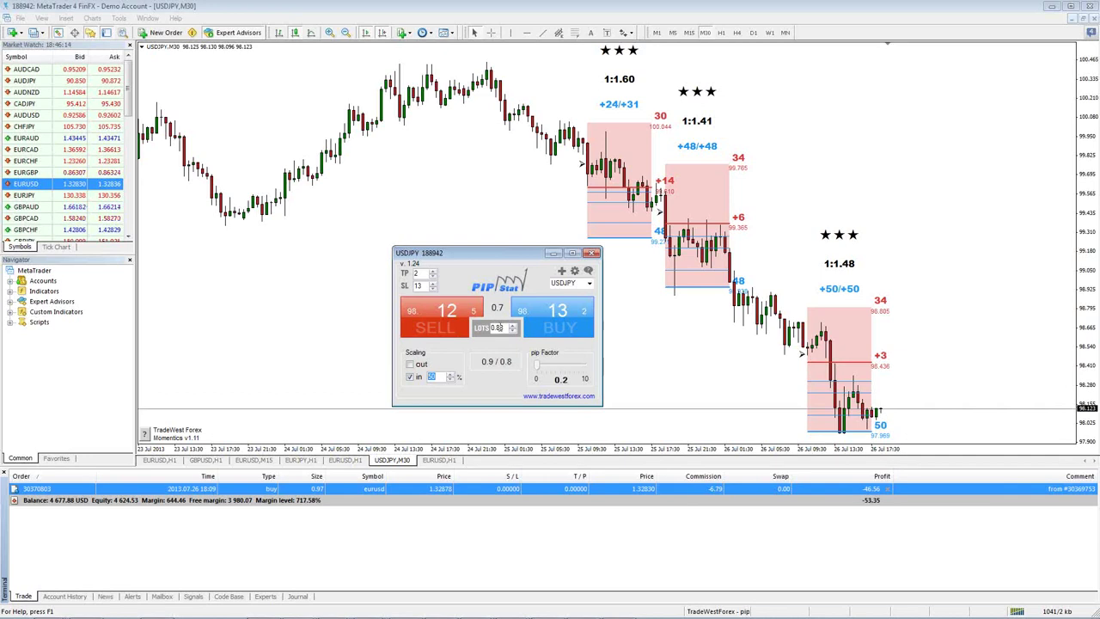
click(558, 326)
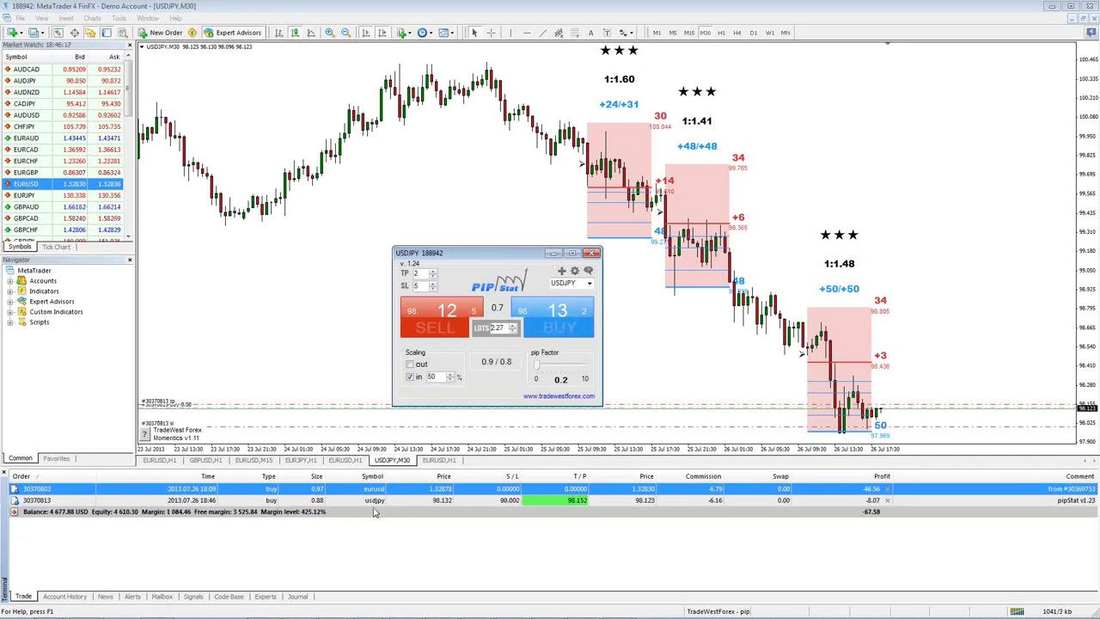
click(410, 378)
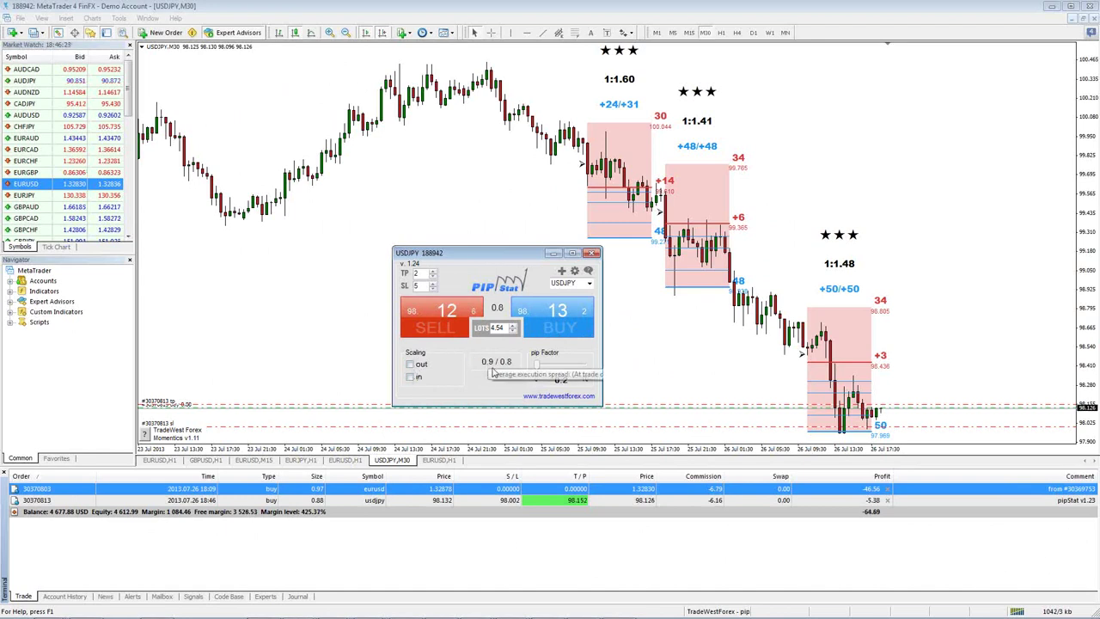
mouse_move(492, 367)
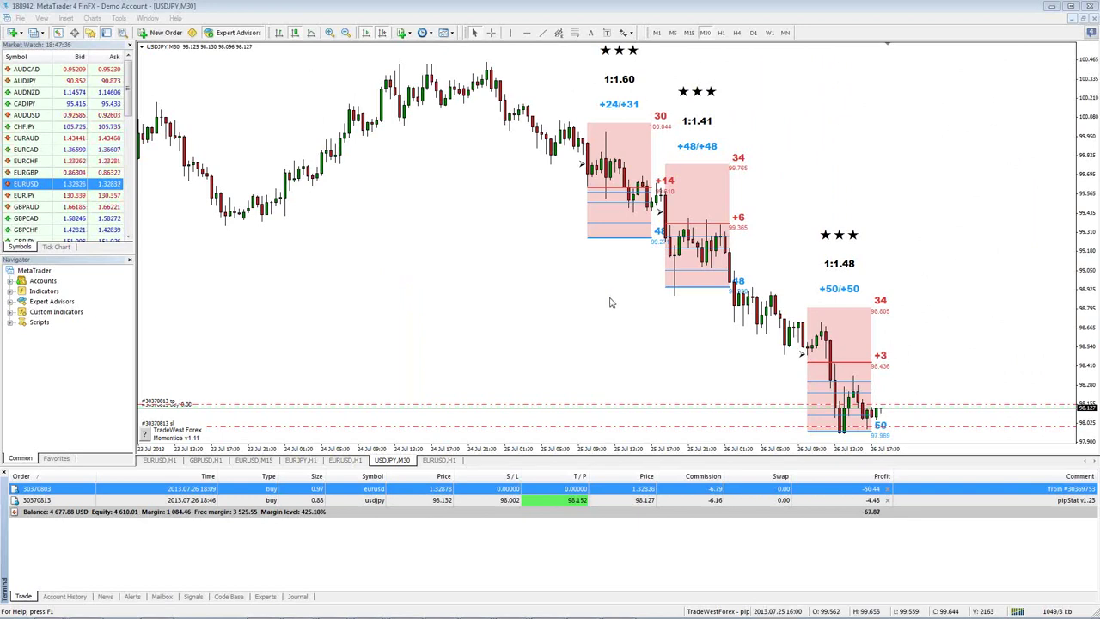
Shrink the pipStat window to its compact view and place it over the upper part of the USDJPY chart.
mouse_move(507, 262)
drag(507, 262, 598, 255)
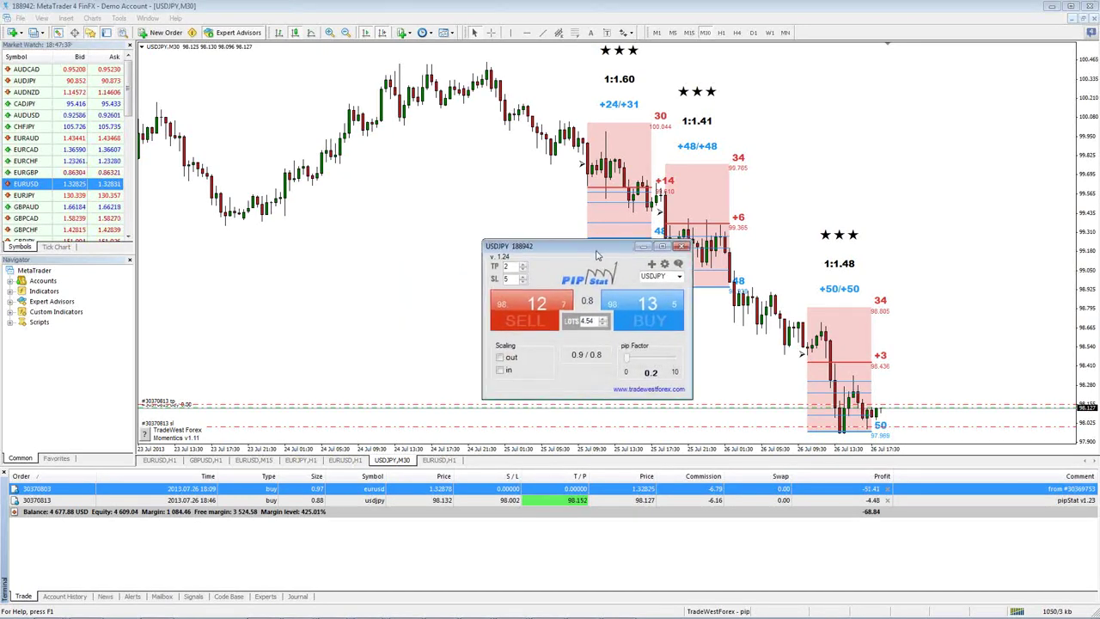
click(657, 248)
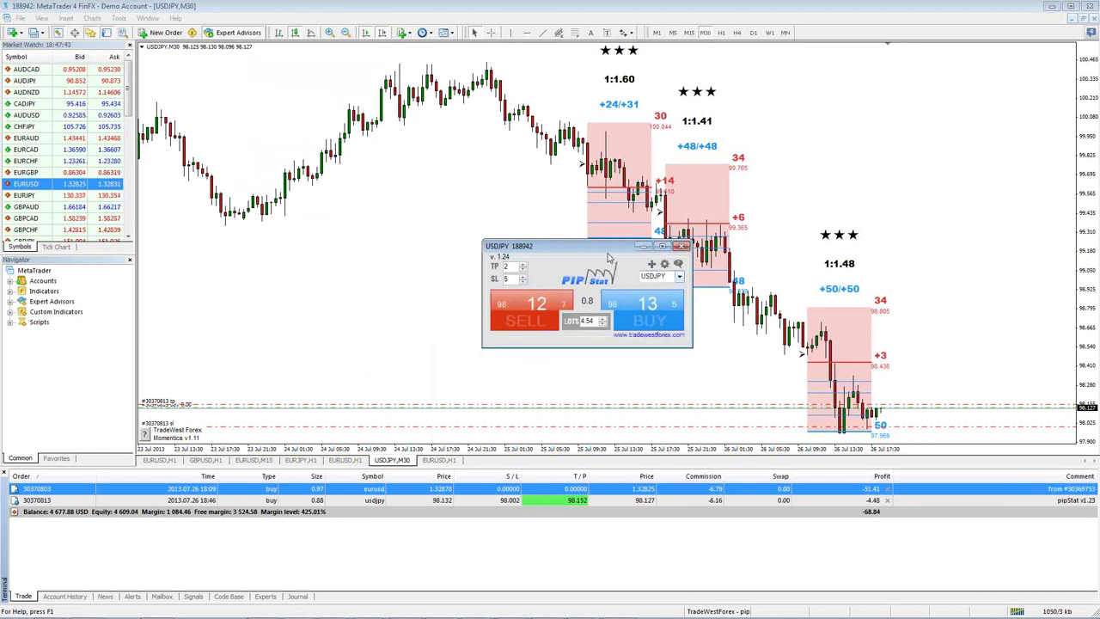
drag(606, 247, 608, 275)
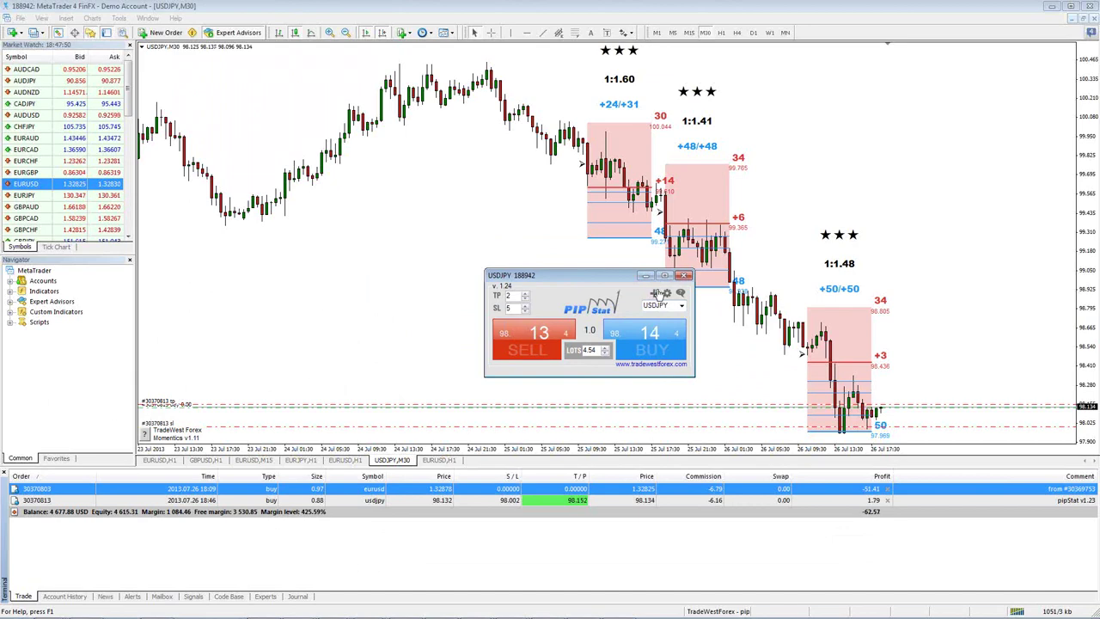
drag(586, 278, 885, 412)
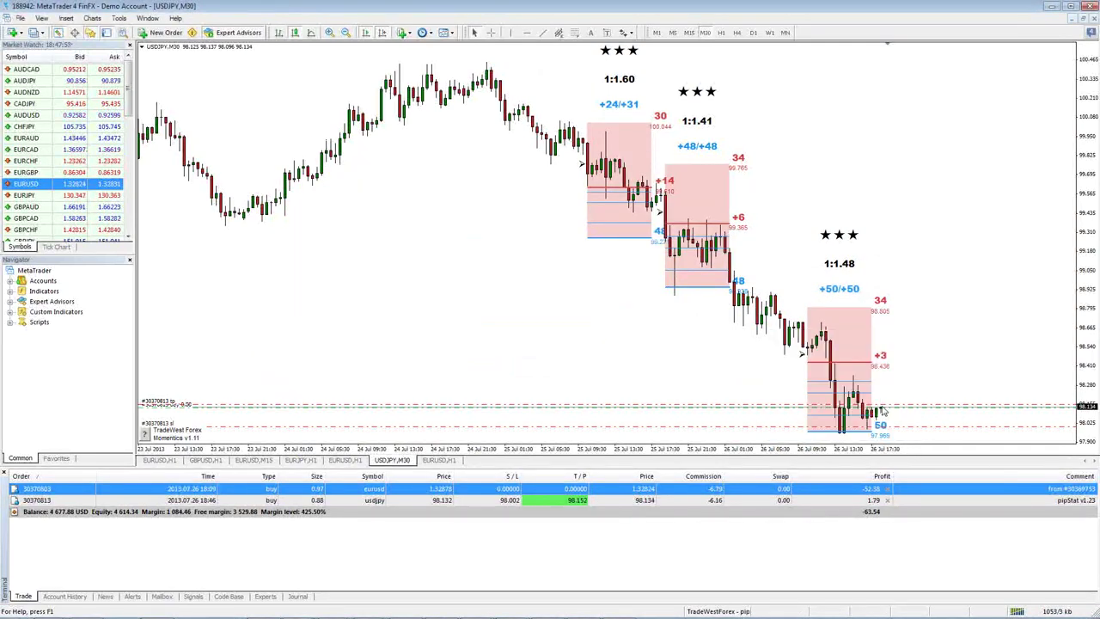
drag(900, 338, 398, 166)
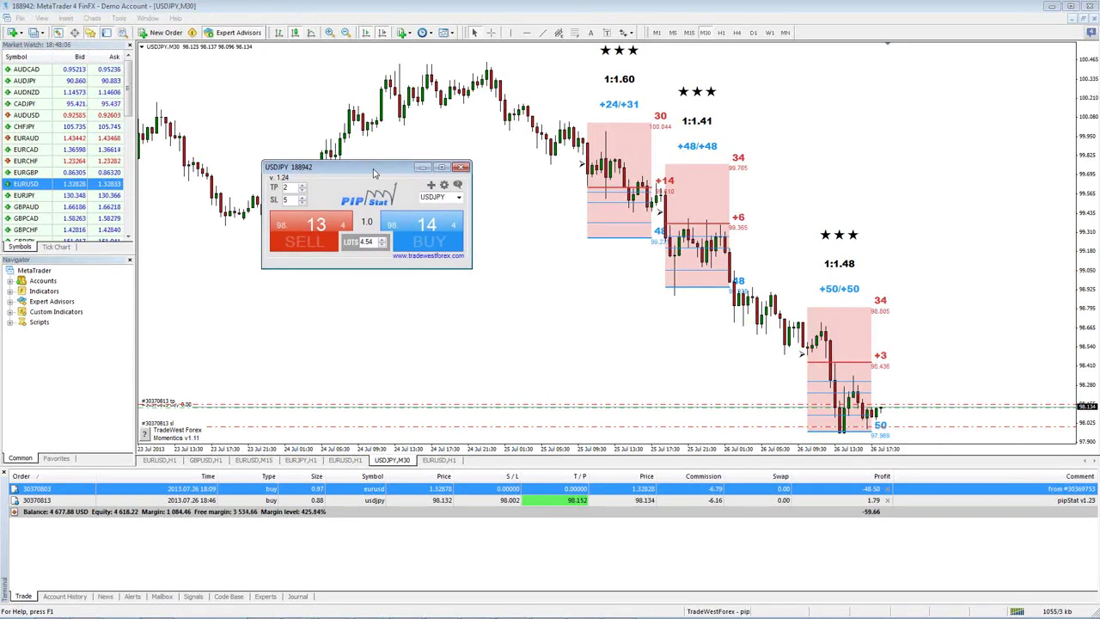
drag(375, 173, 451, 164)
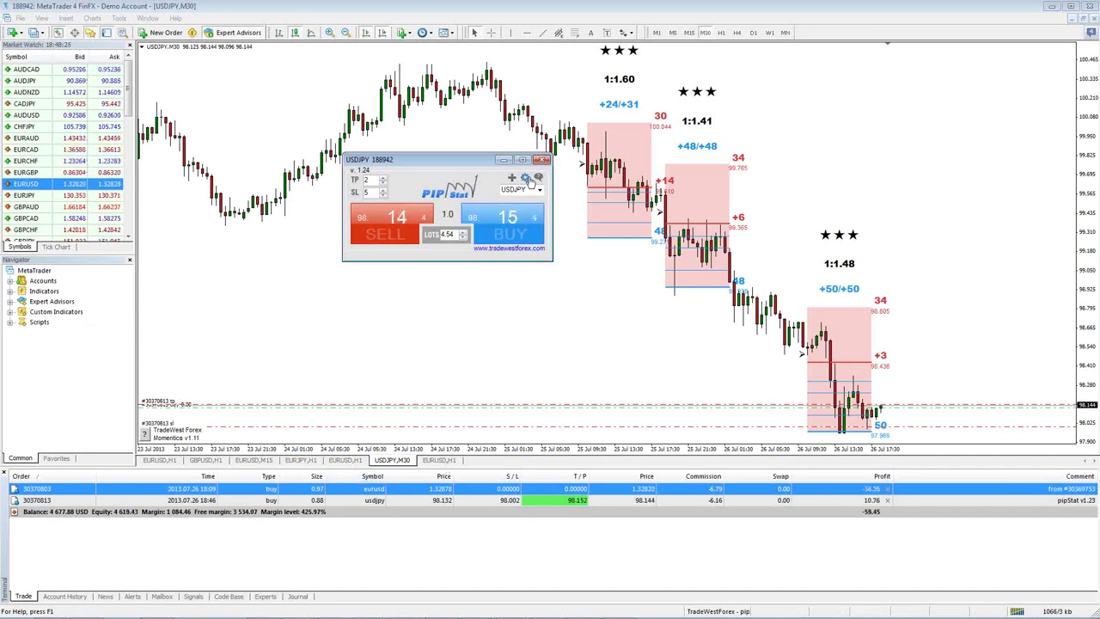
Look through the list of saved profiles in the pipStat options and close the options without changing any setting.
click(524, 177)
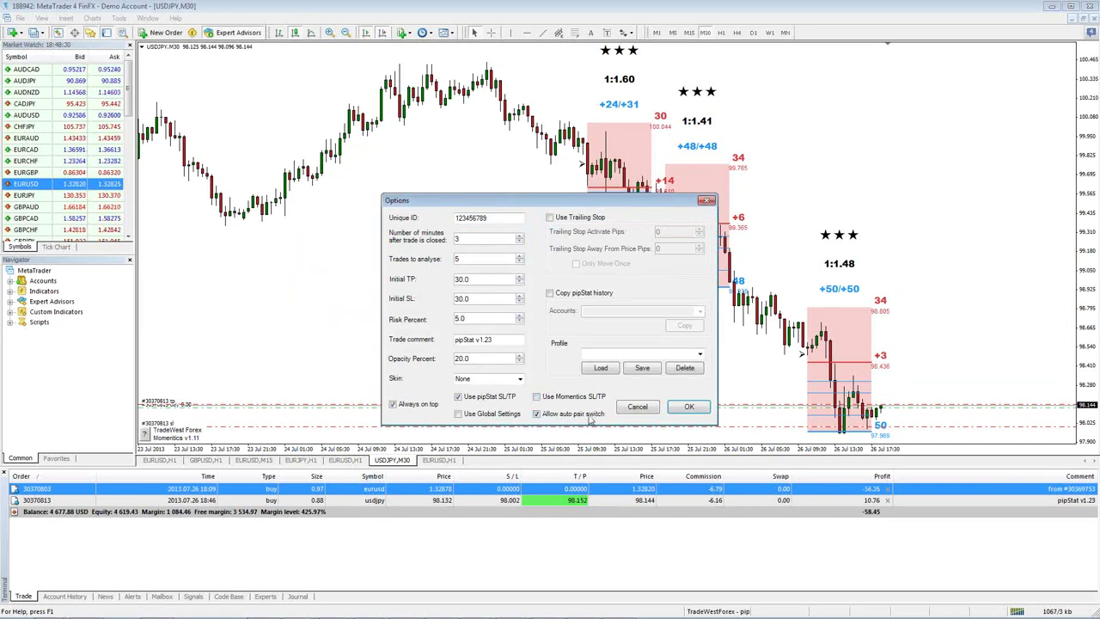
click(700, 354)
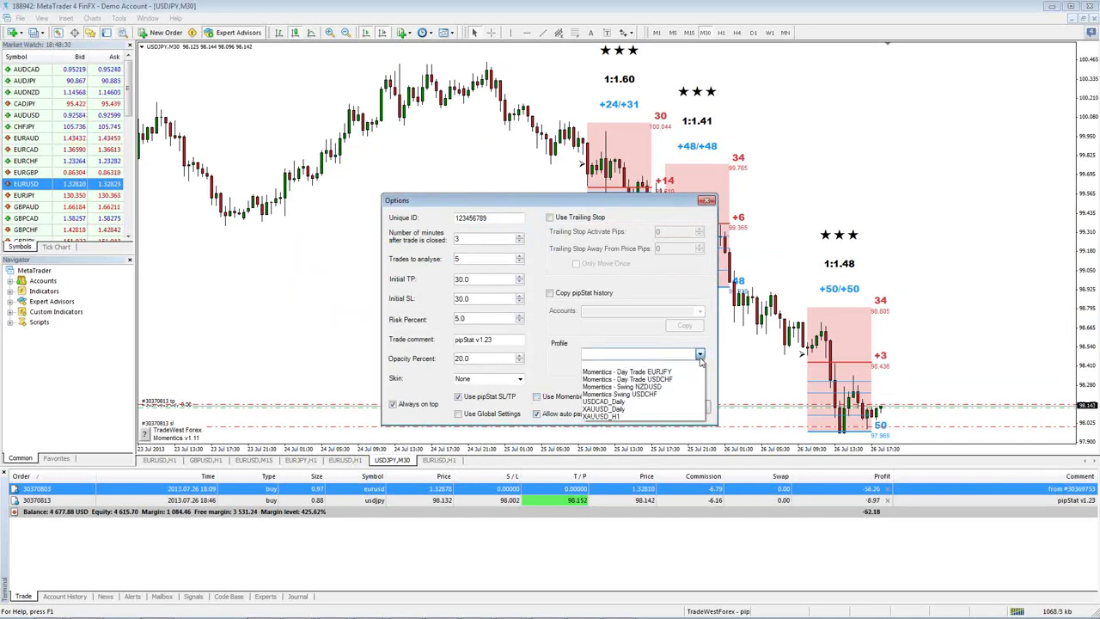
click(550, 202)
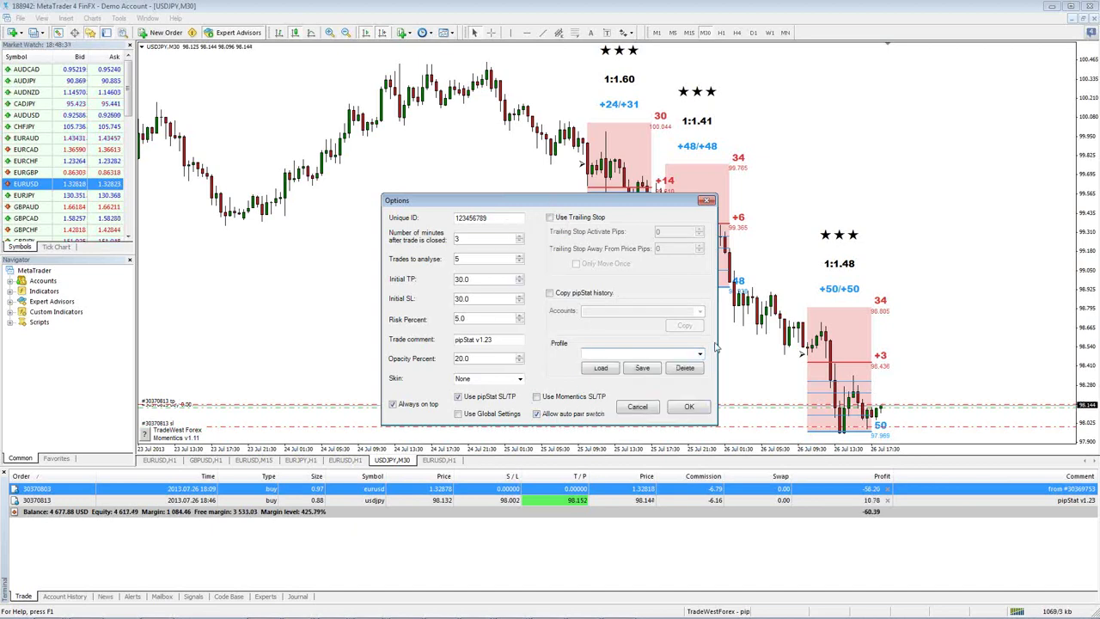
click(688, 406)
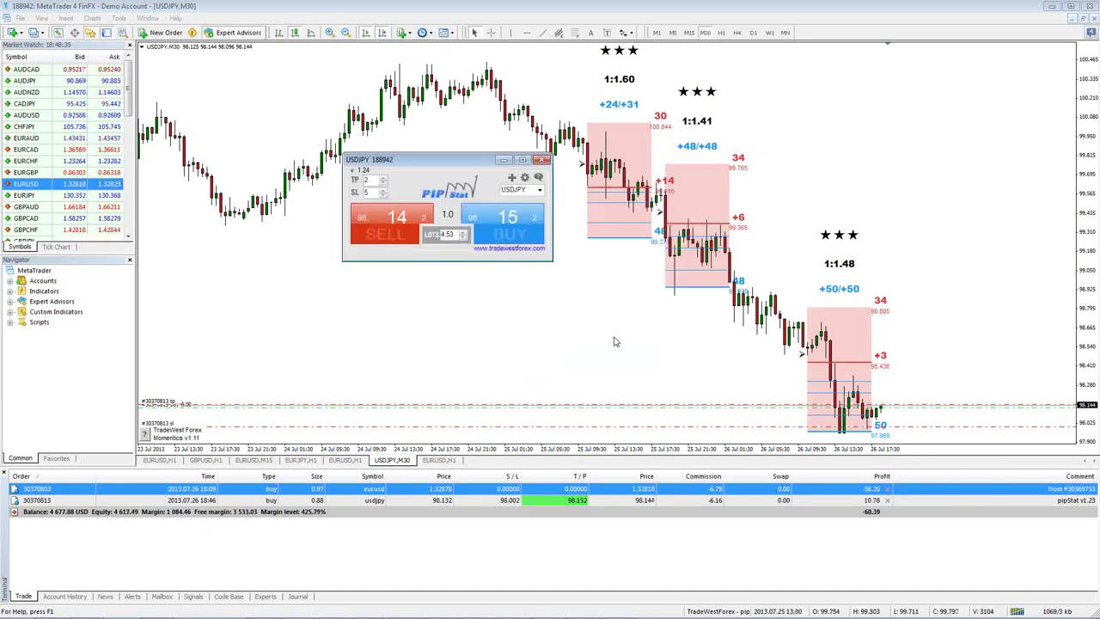
Show the EURUSD H1 chart and return to USDJPY M30 to demonstrate pipStat's auto pair switch.
click(438, 461)
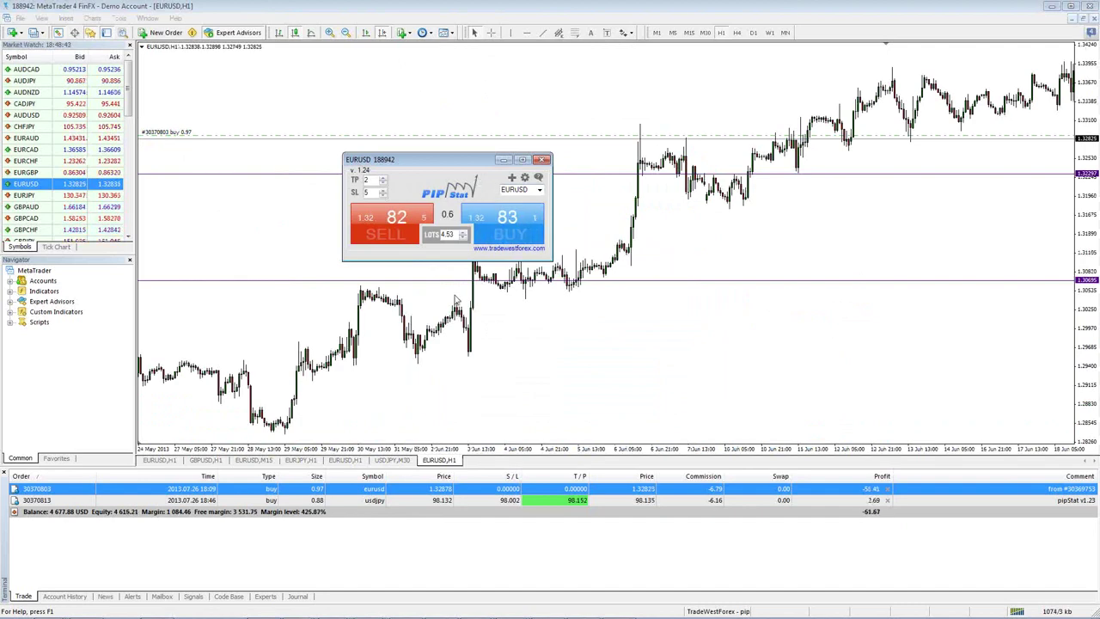
click(391, 461)
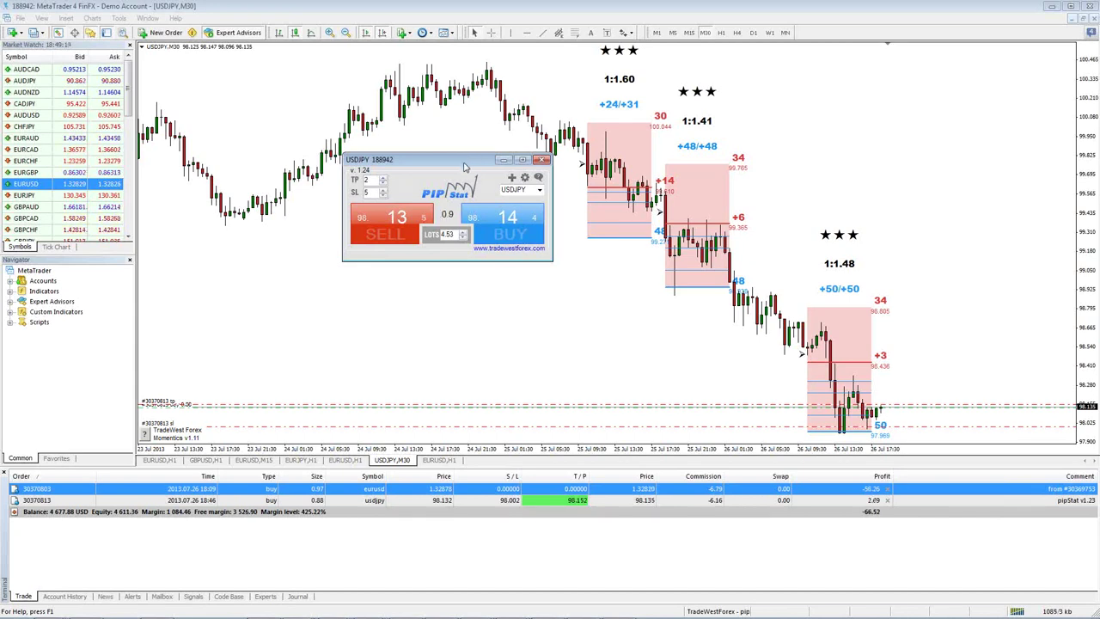
drag(464, 168, 399, 238)
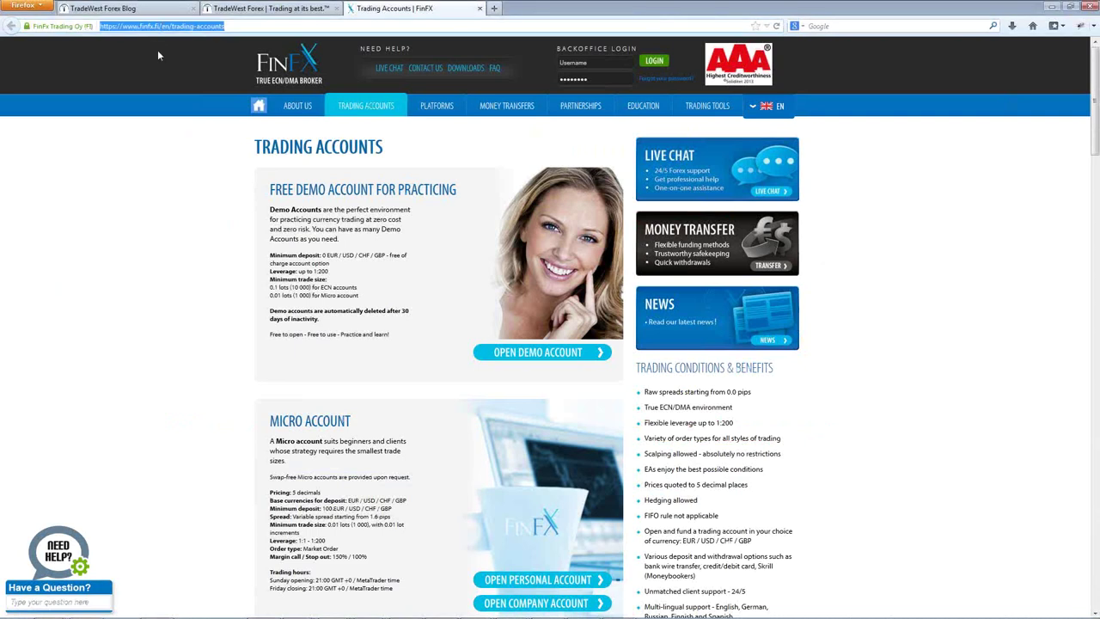
Switch to Firefox and examine the Micro account's conditions on the FinFX trading accounts page.
mouse_move(581, 113)
click(133, 319)
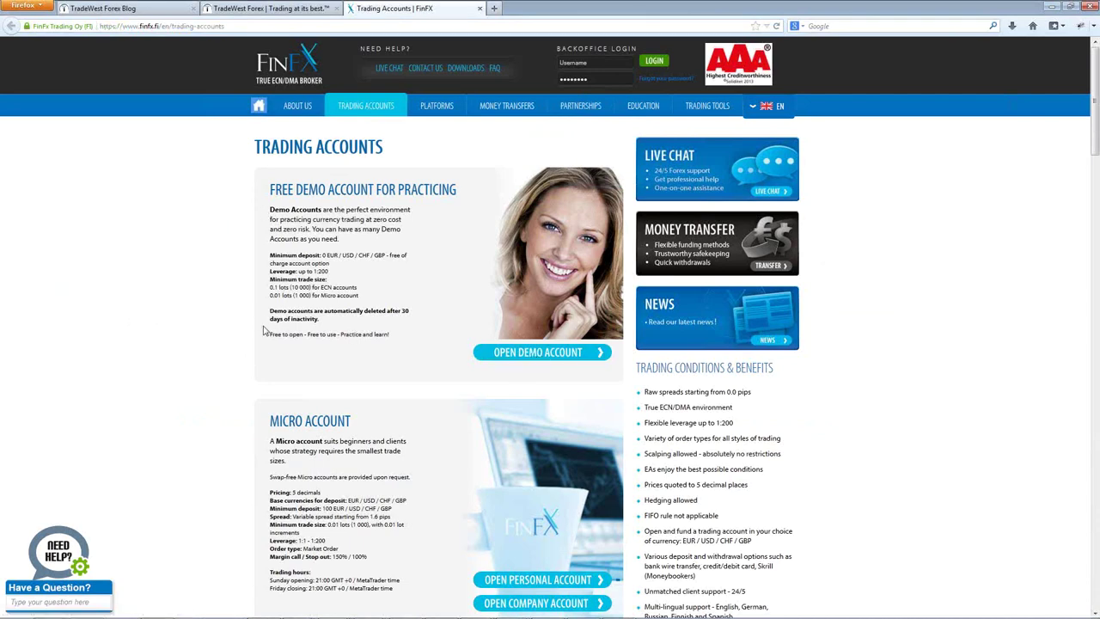
scroll(275, 326, down, 3)
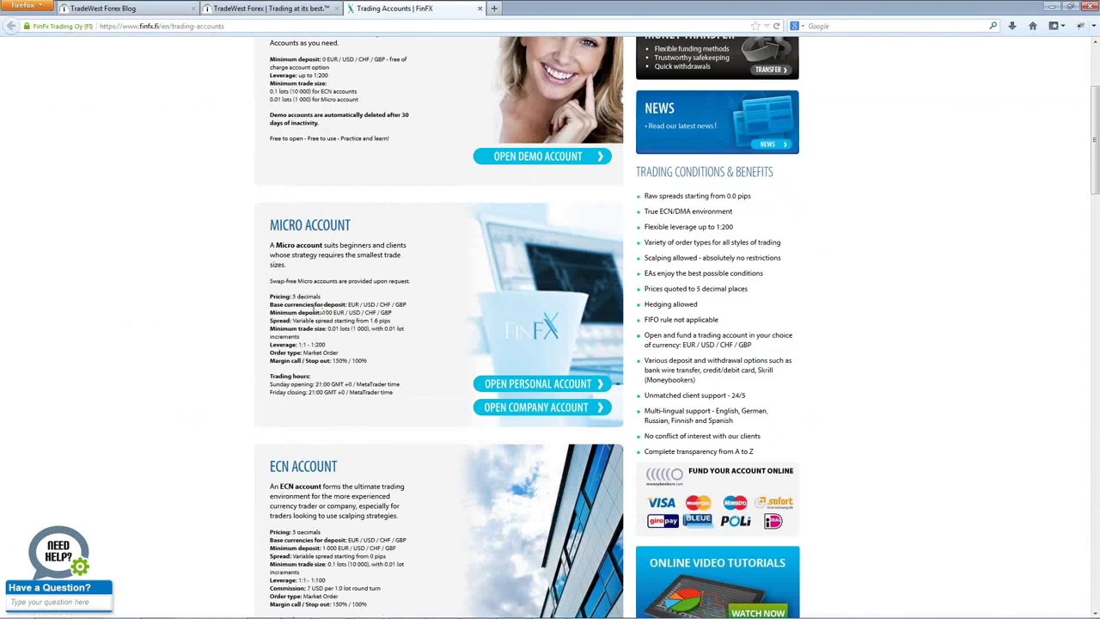
drag(323, 311, 342, 329)
click(352, 343)
drag(271, 255, 311, 335)
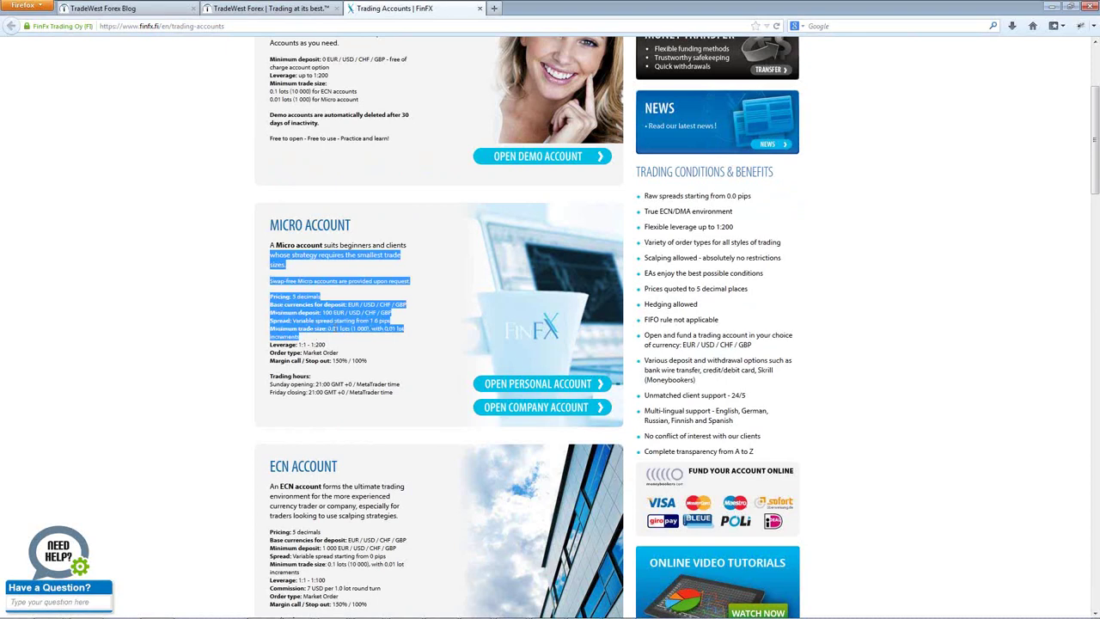
click(334, 321)
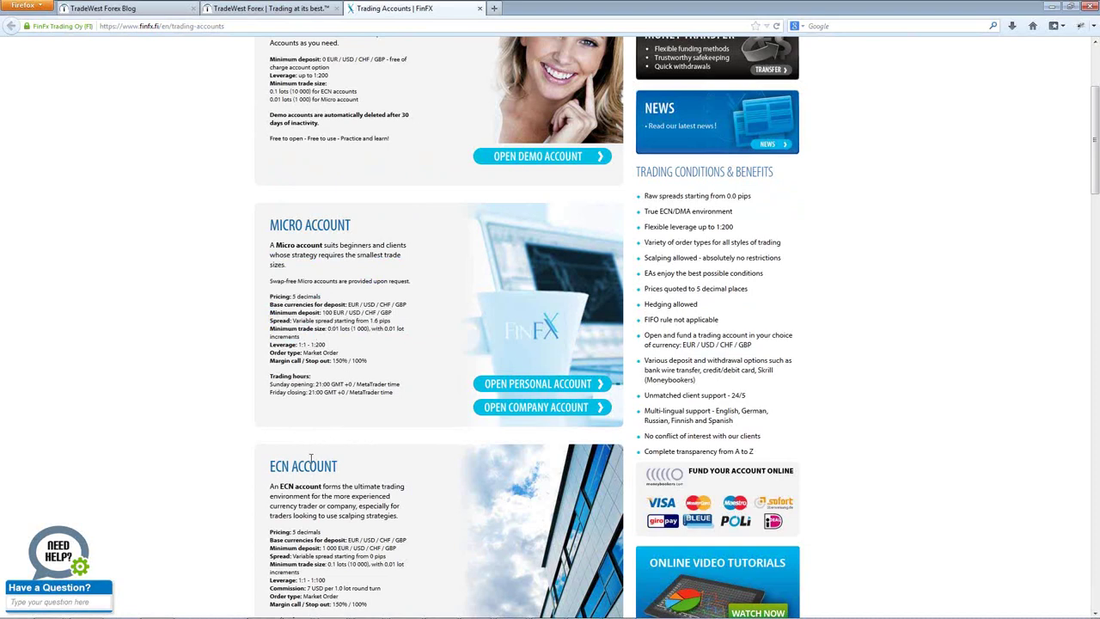
Compare the demo, Micro and ECN account descriptions, including spread, minimum trade size and commission.
scroll(311, 458, down, 1)
scroll(311, 458, down, 1)
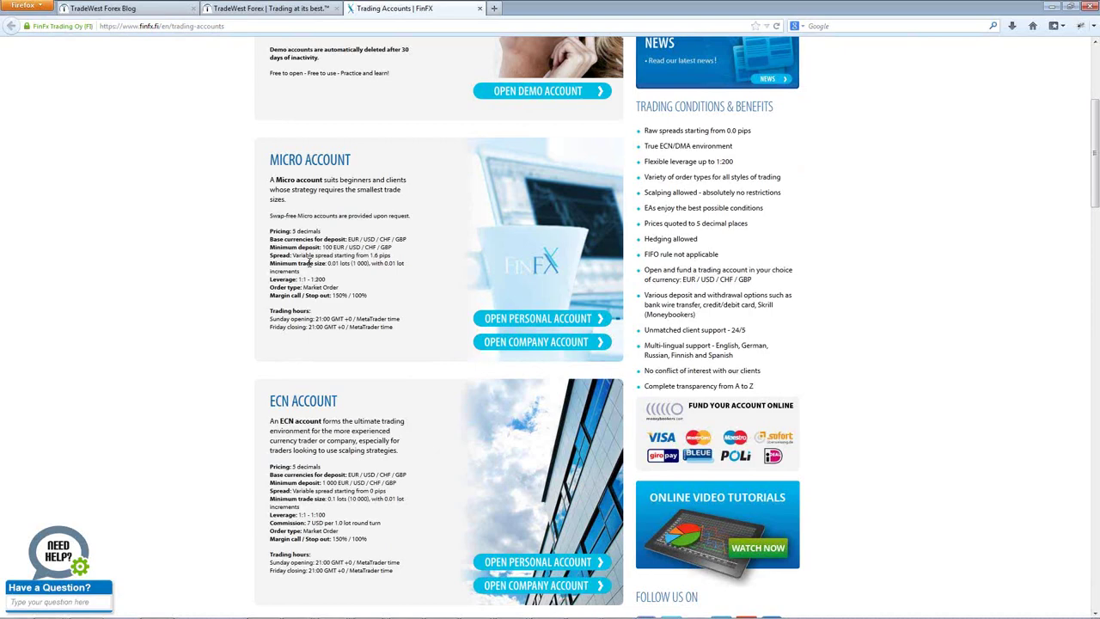
scroll(310, 263, up, 1)
scroll(308, 263, up, 3)
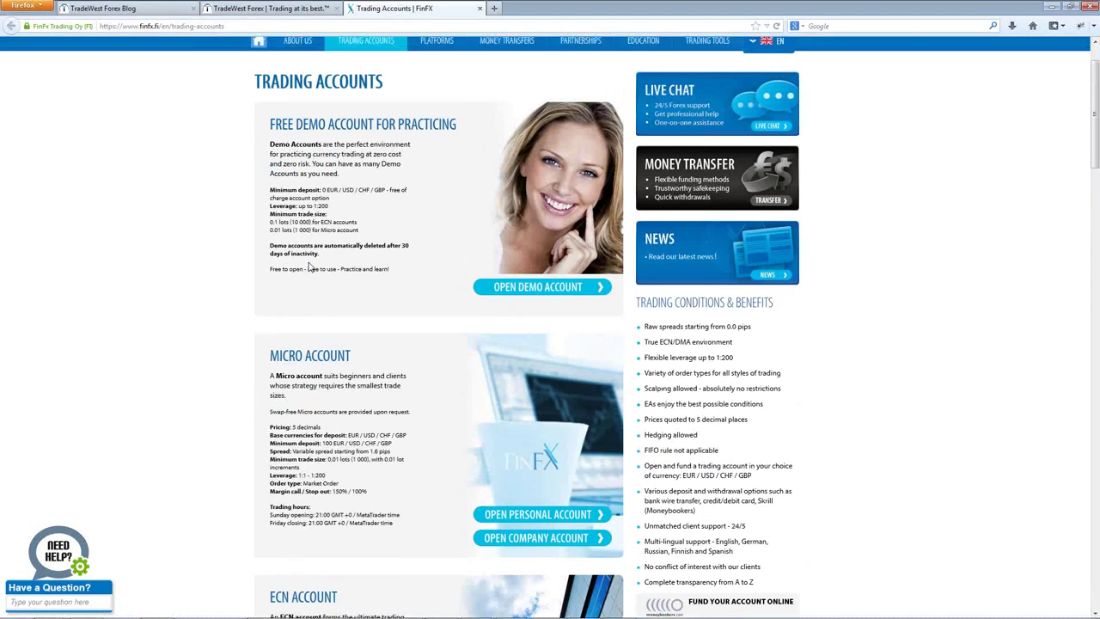
scroll(309, 268, down, 1)
scroll(309, 268, down, 3)
drag(320, 482, 336, 483)
click(362, 468)
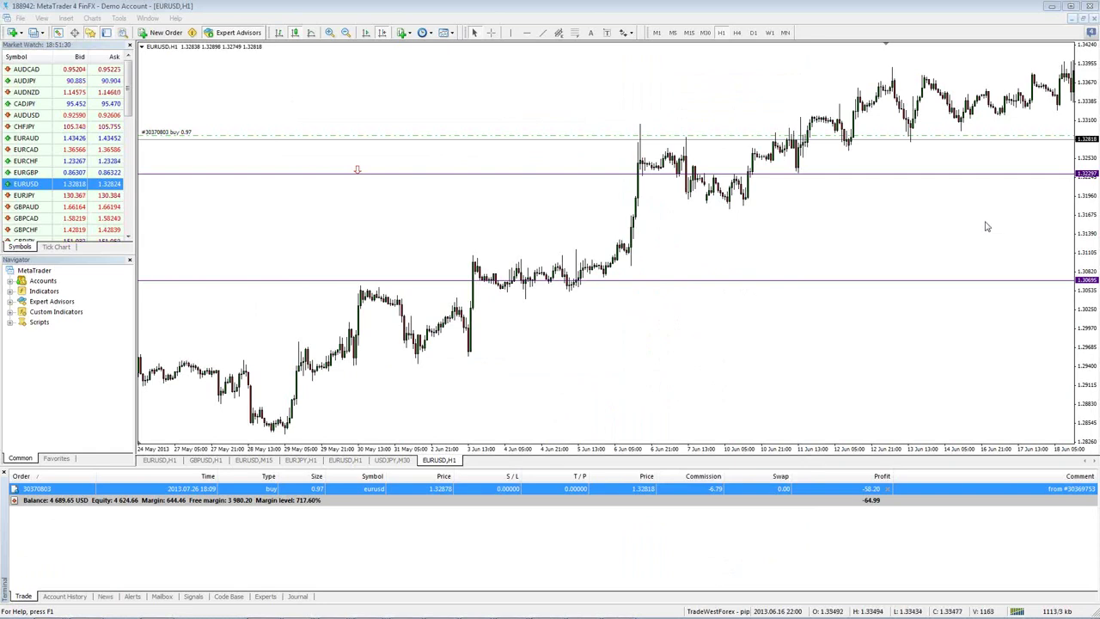
Return to the EURUSD H1 chart in MetaTrader and set the risk percent to 0.5 in the pipStat options.
drag(987, 227, 817, 245)
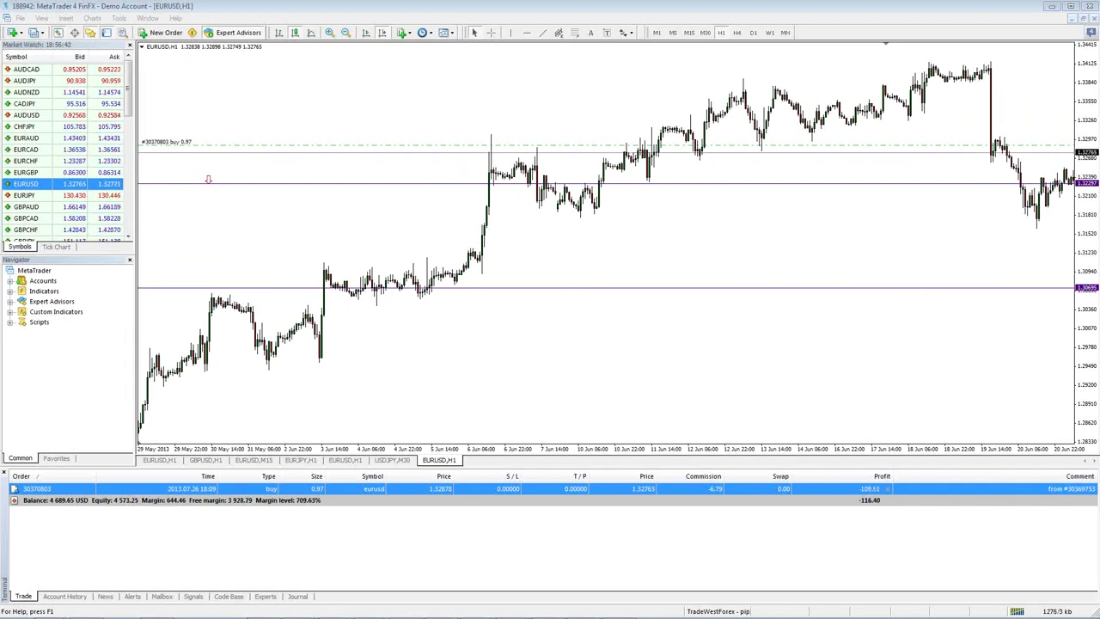
mouse_move(668, 582)
click(710, 296)
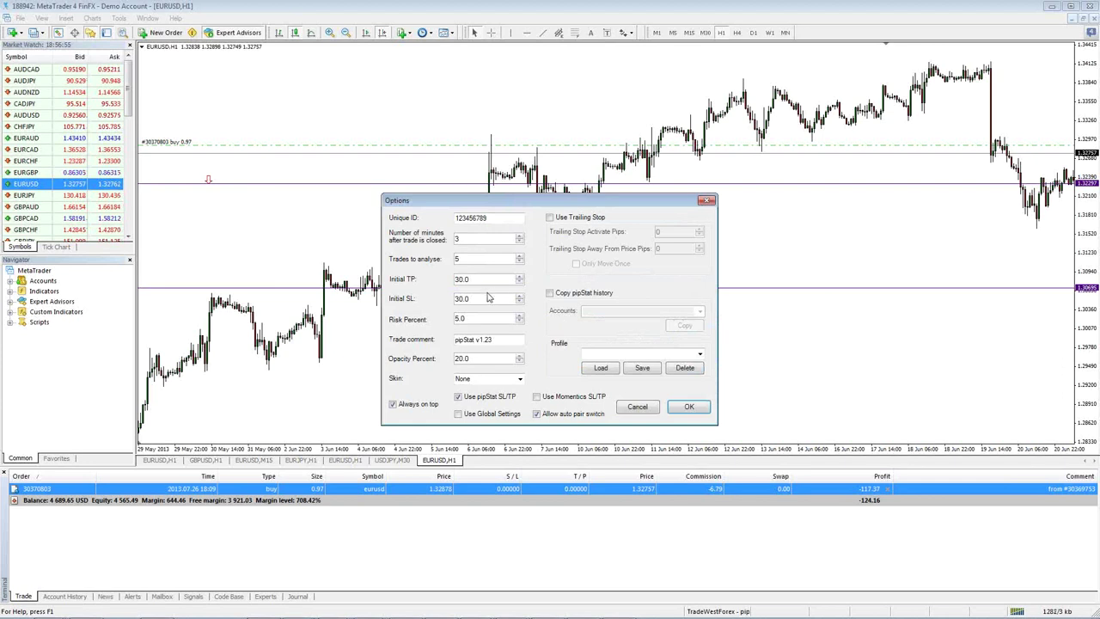
click(457, 319)
key(Delete)
key(Delete)
text(1)
text(.5)
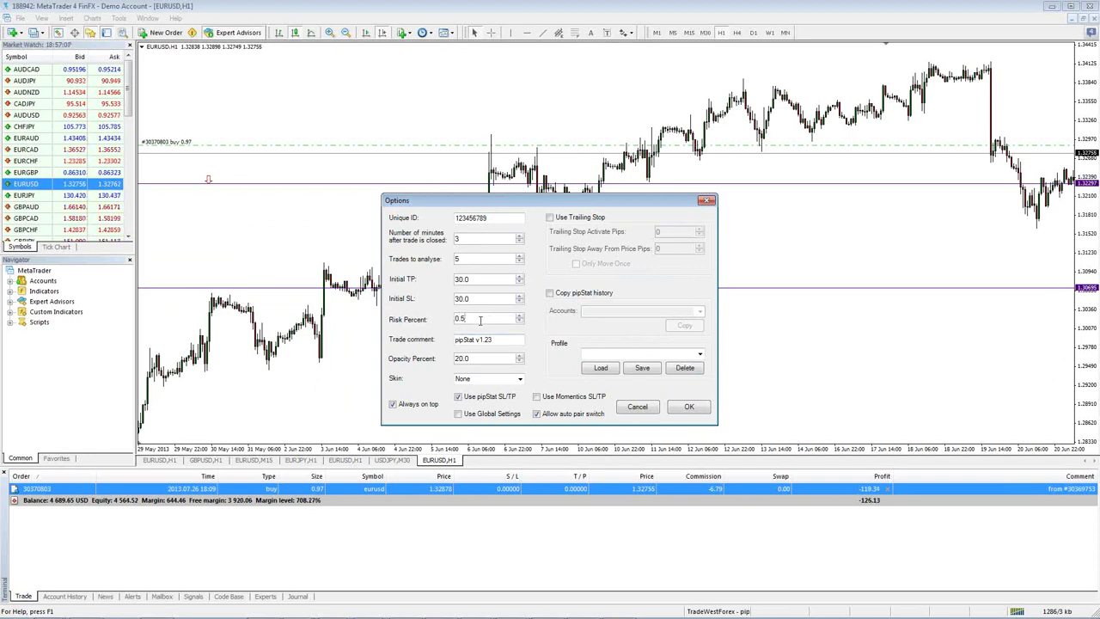
Set the initial TP and initial SL to 20 and the unique ID to 5400.
drag(461, 280, 452, 284)
drag(464, 256, 434, 291)
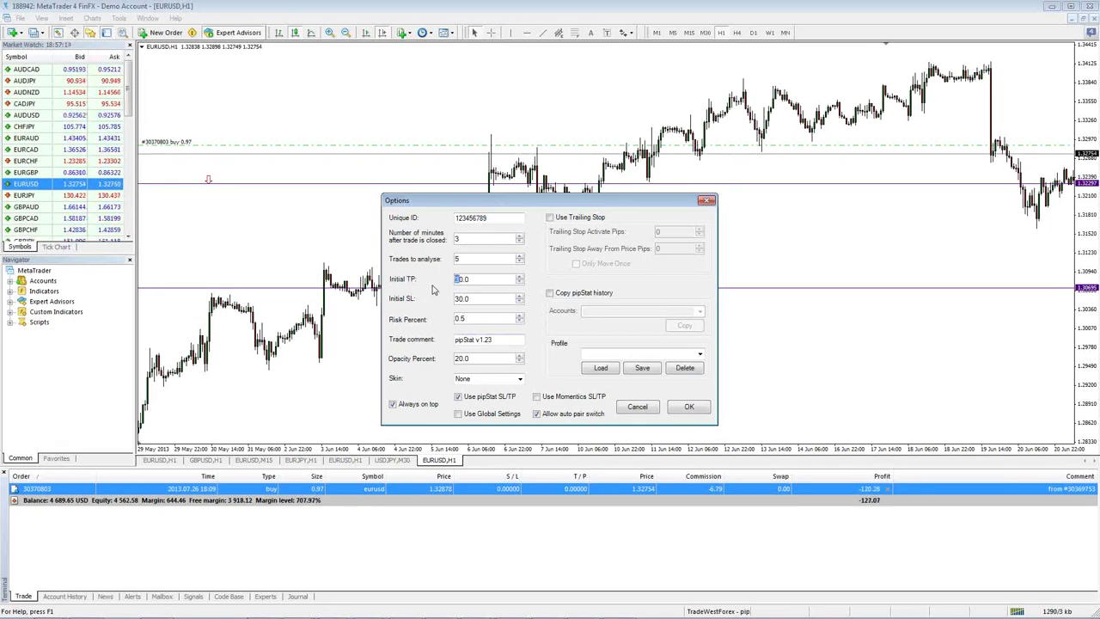
drag(466, 299, 436, 306)
text(2)
drag(490, 216, 429, 222)
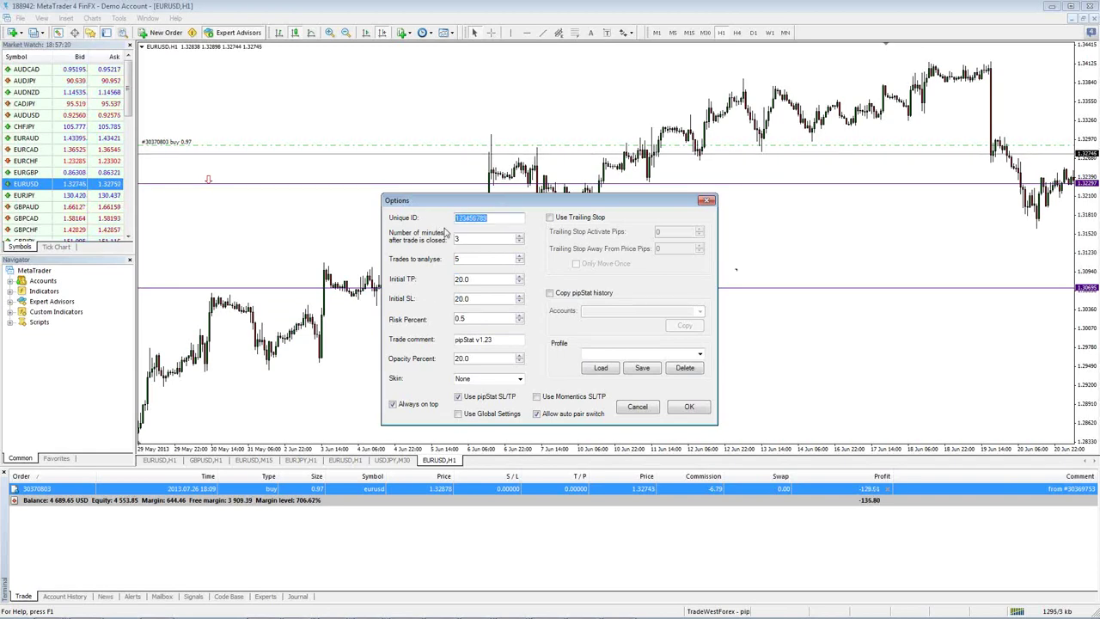
text(5400)
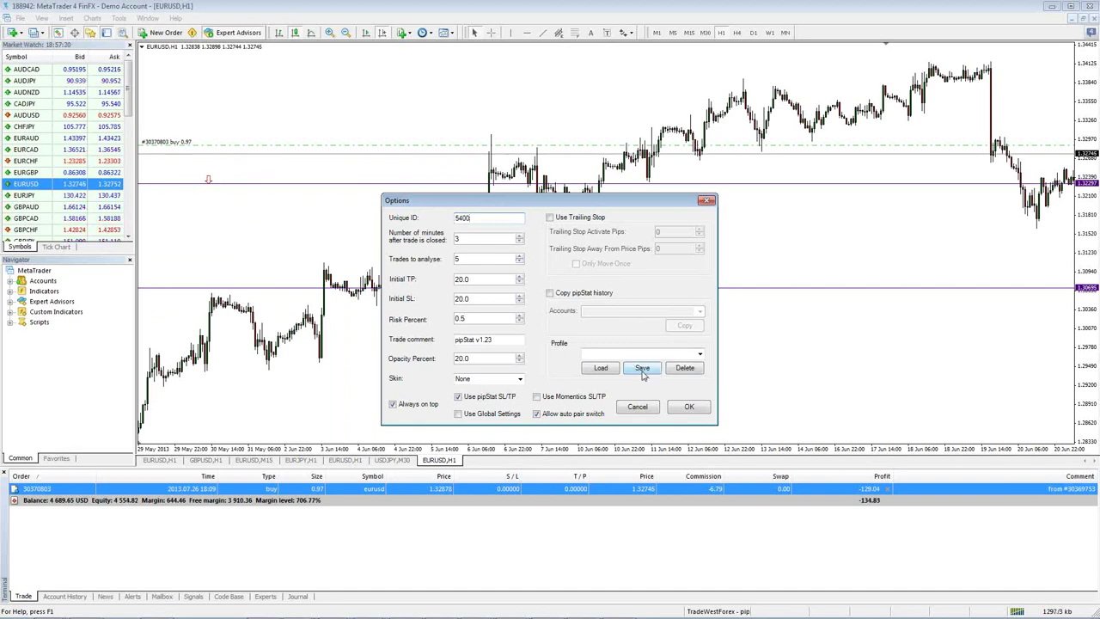
Save the current pipStat settings as a profile named EURUSD_H1.
click(643, 370)
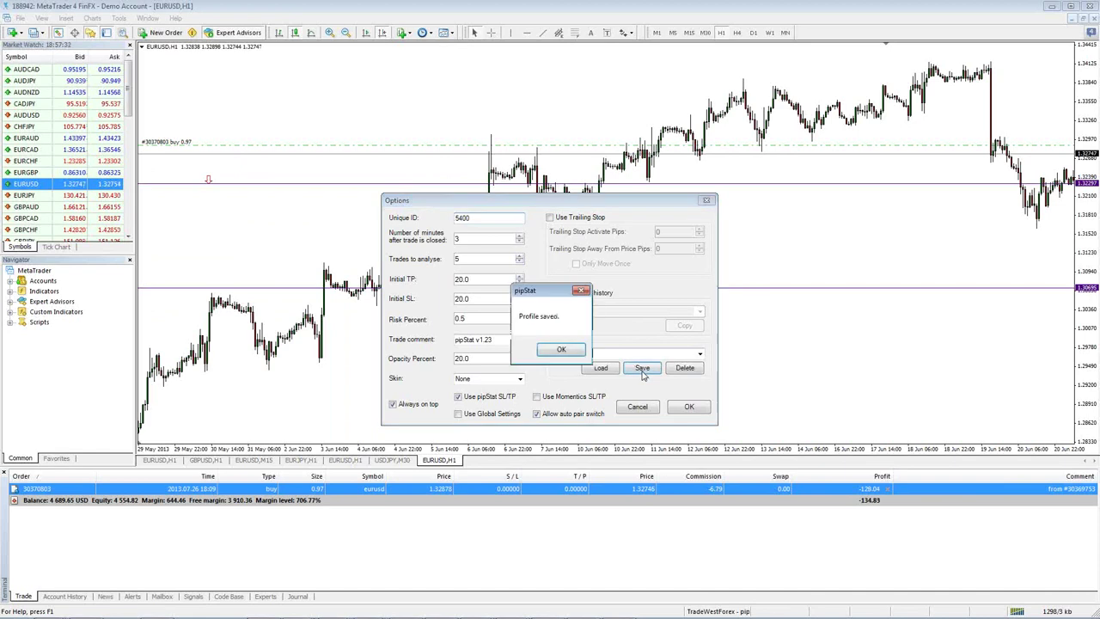
click(554, 348)
click(685, 354)
text(EURUSD_H1)
click(700, 354)
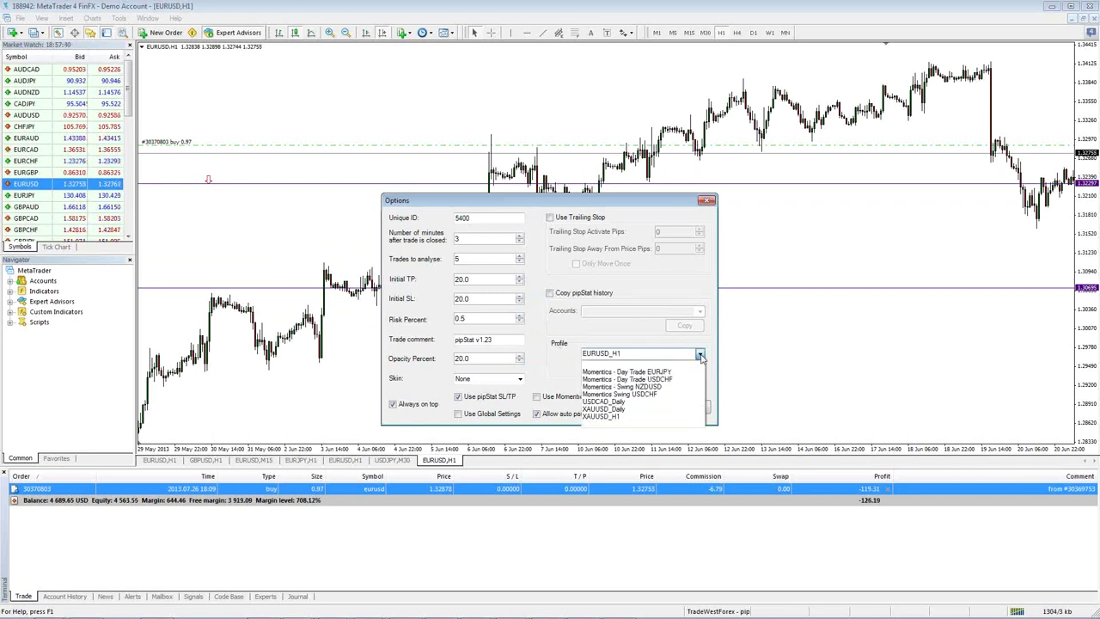
click(593, 353)
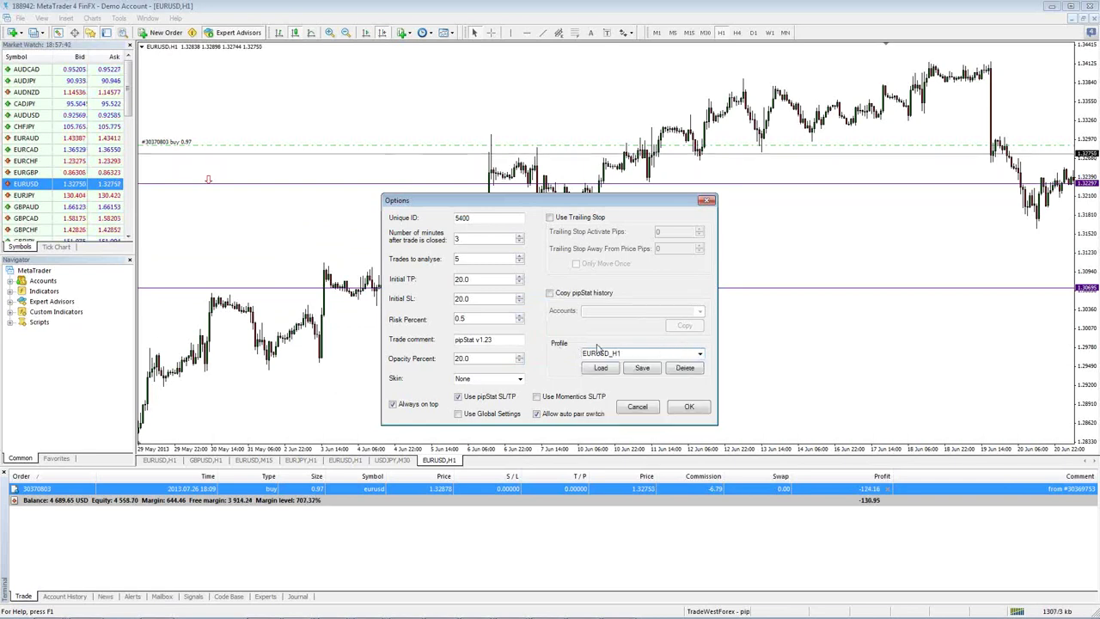
click(637, 367)
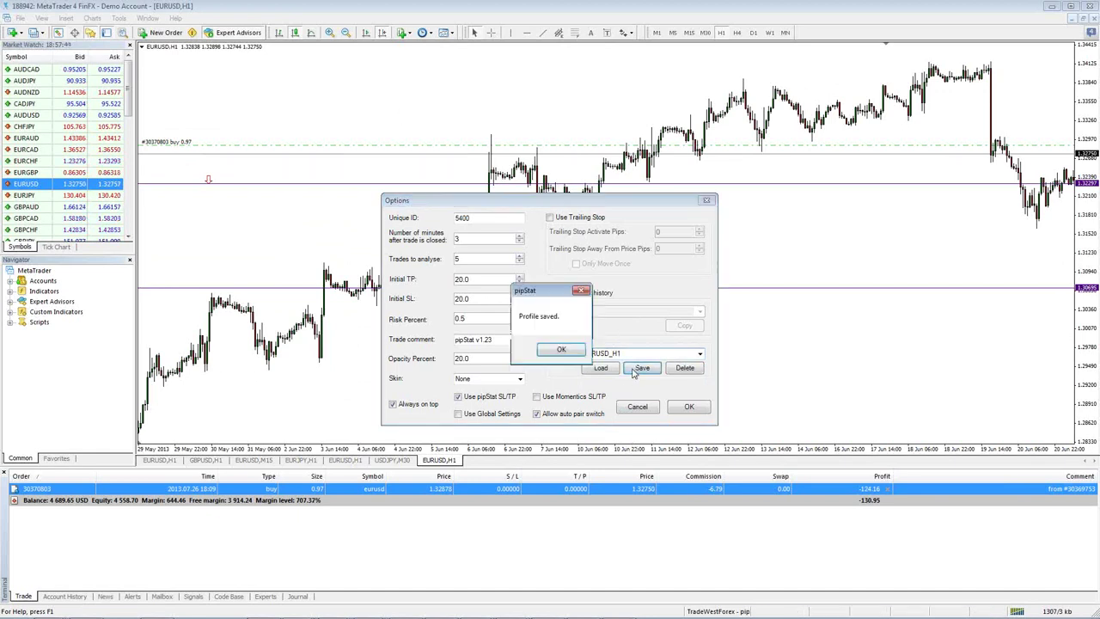
click(572, 354)
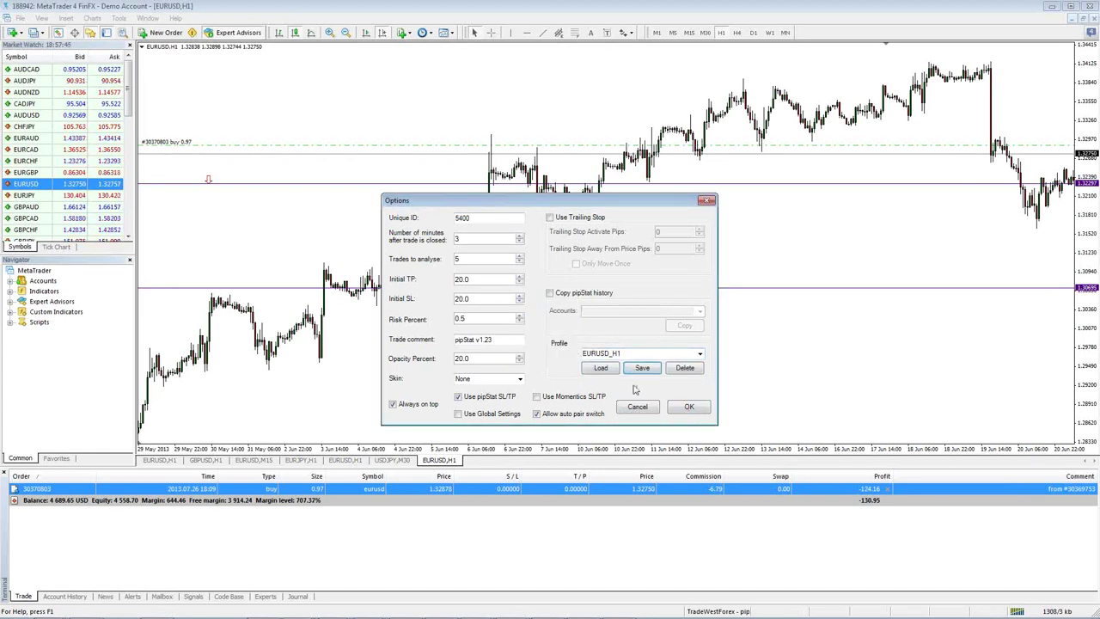
Load the saved profile "Momentics - Day Trade EURJPY" and apply its settings to pipStat.
click(699, 353)
click(668, 370)
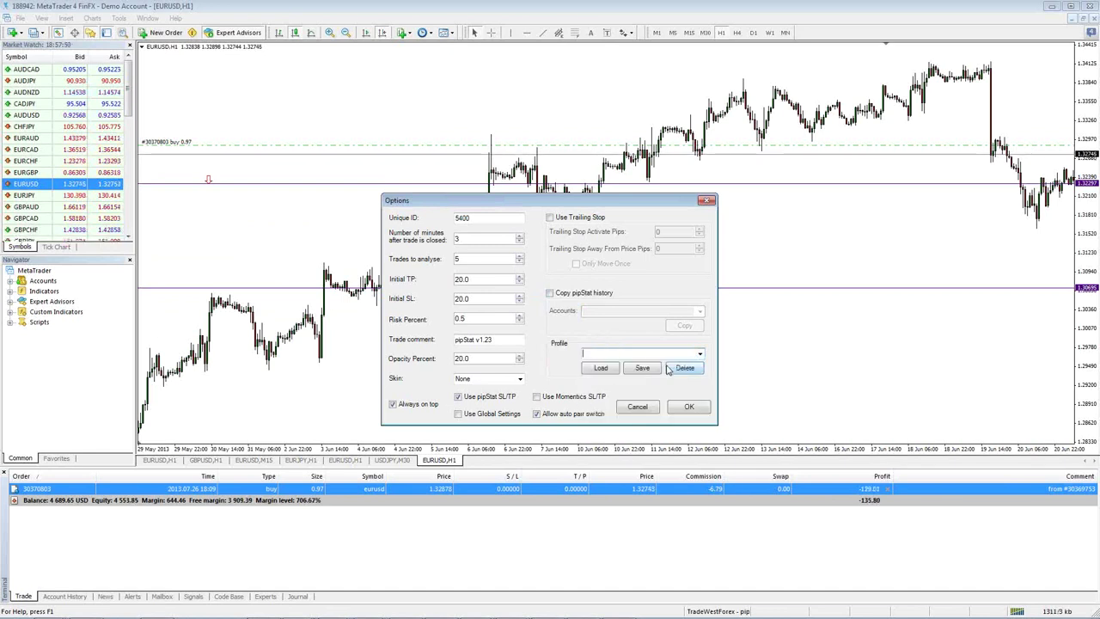
click(701, 354)
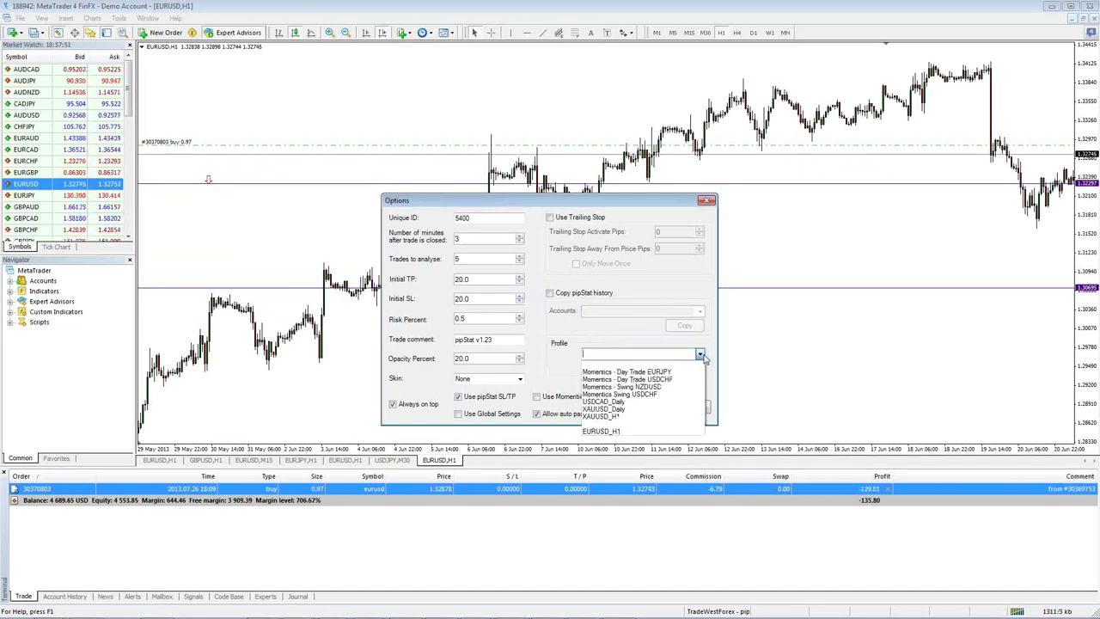
click(617, 371)
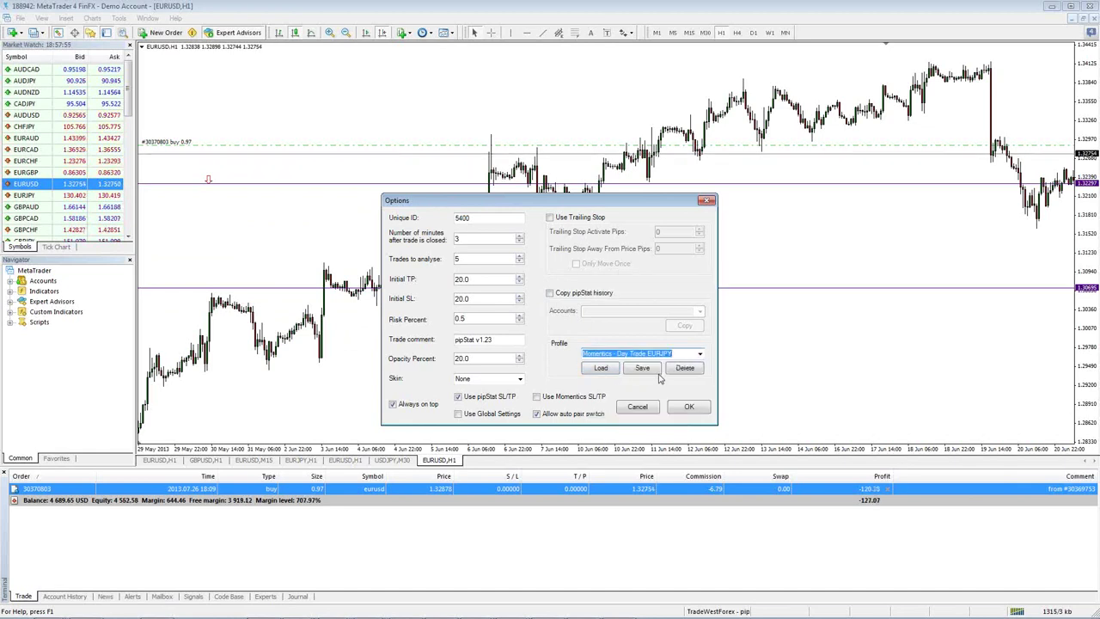
click(600, 368)
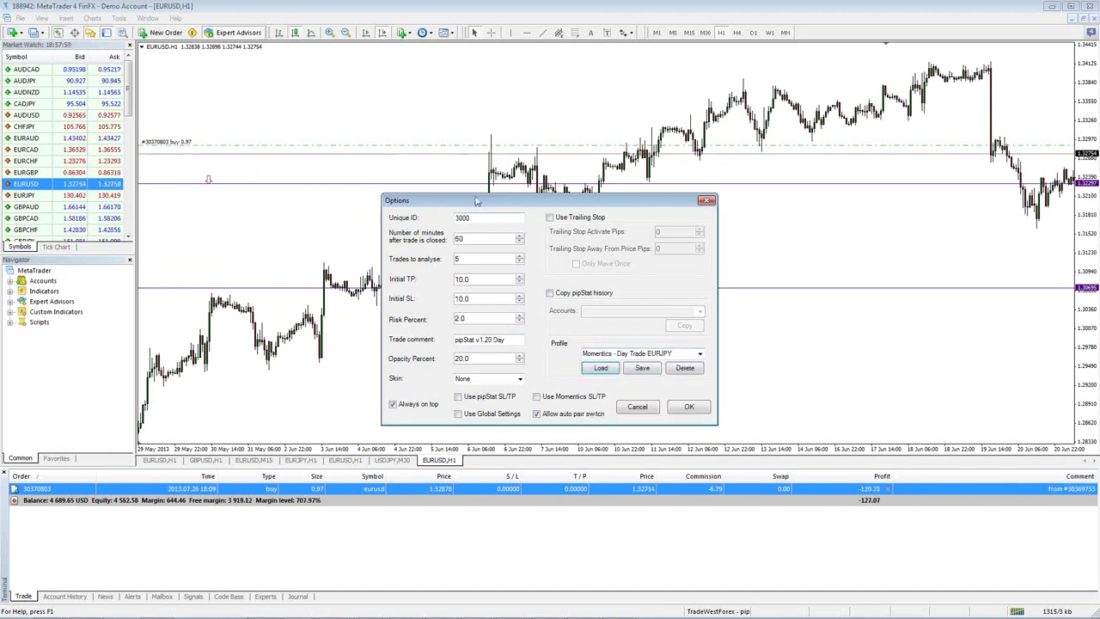
click(675, 405)
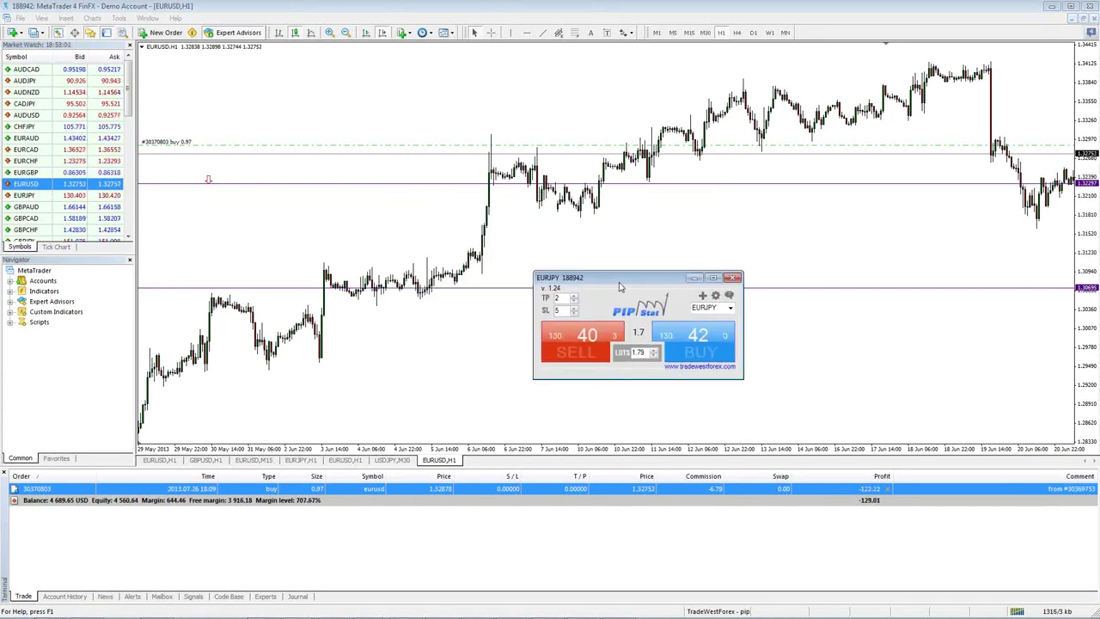
Compare the pipStat options for EURJPY and EURUSD, including unique ID, risk percent, trade comment and saved profiles.
click(714, 297)
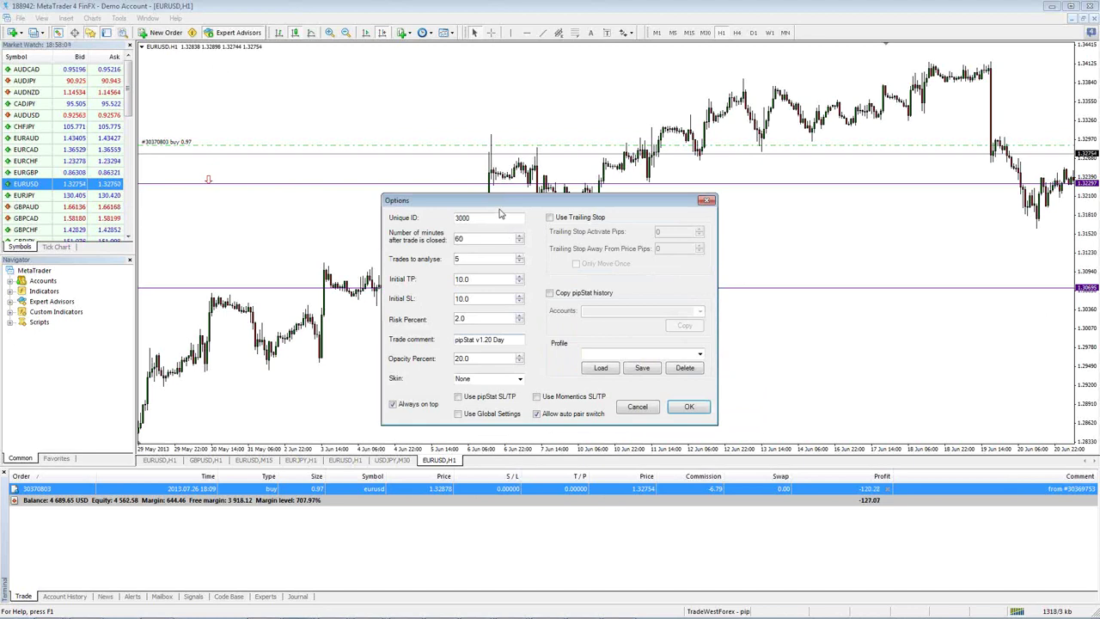
click(636, 407)
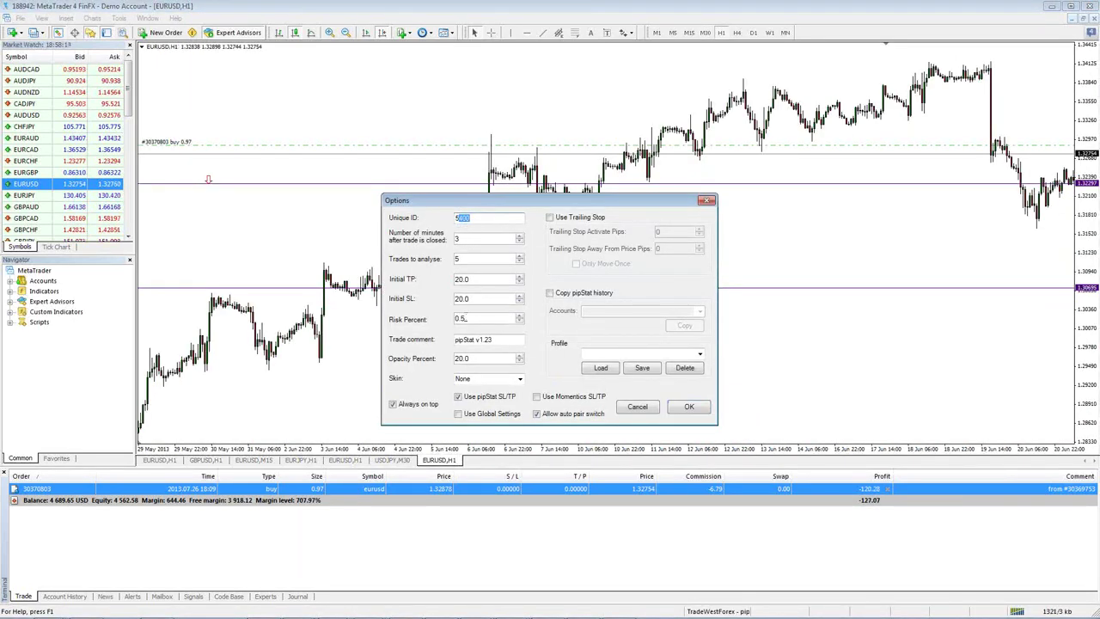
drag(468, 318, 451, 323)
drag(501, 338, 456, 348)
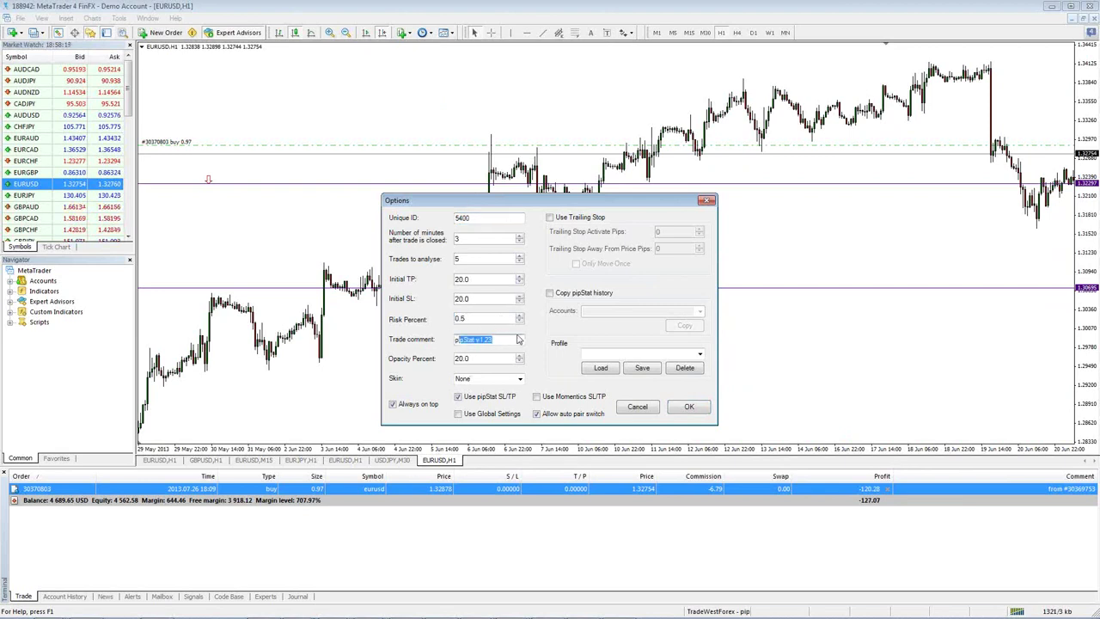
click(507, 341)
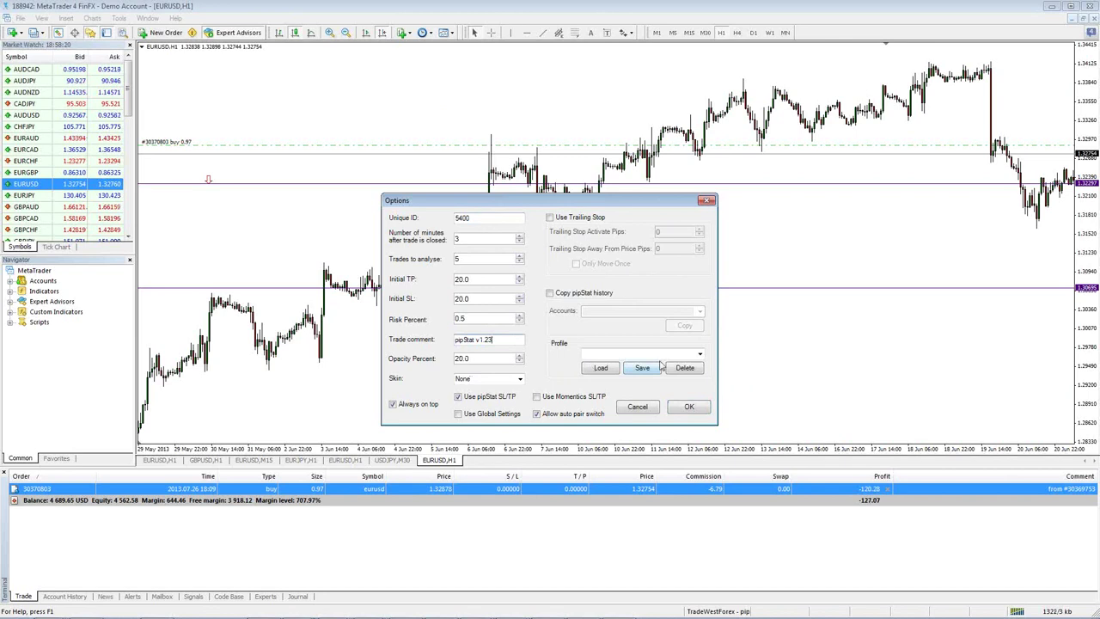
click(695, 352)
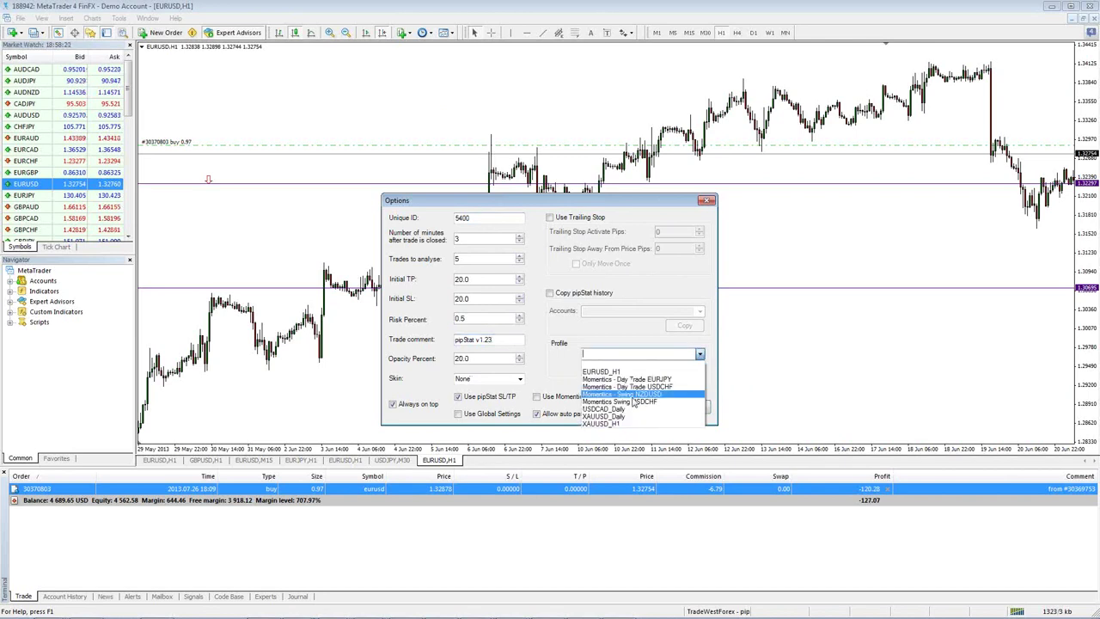
click(663, 212)
click(636, 406)
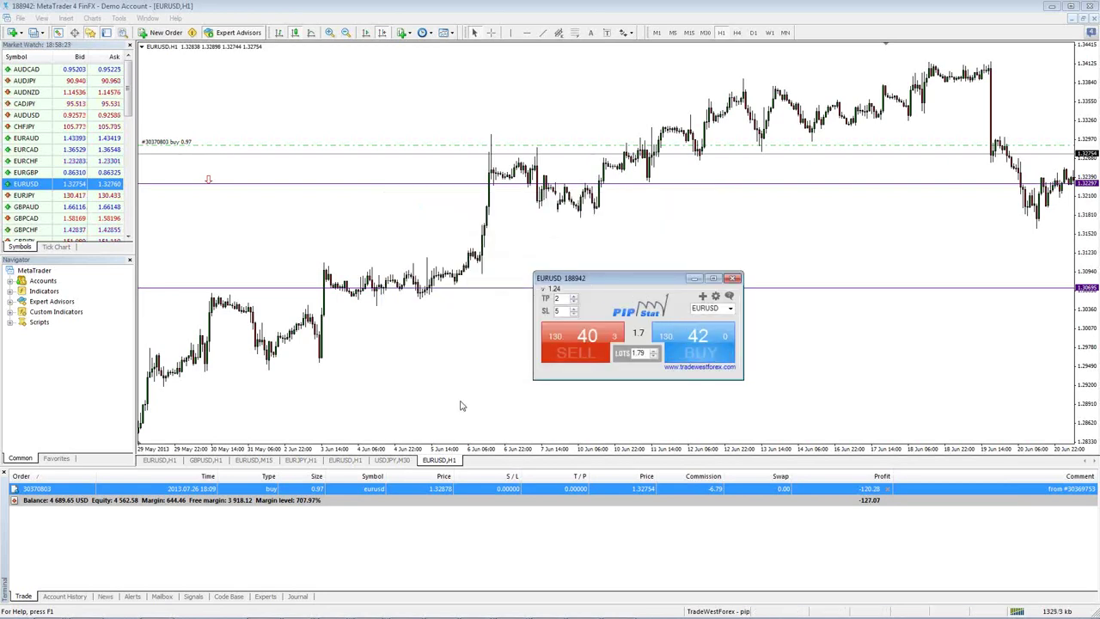
In the pipStat options, set the unique ID to 1032, minutes after trade is closed to 5 and trades to analyse to 10.
click(715, 298)
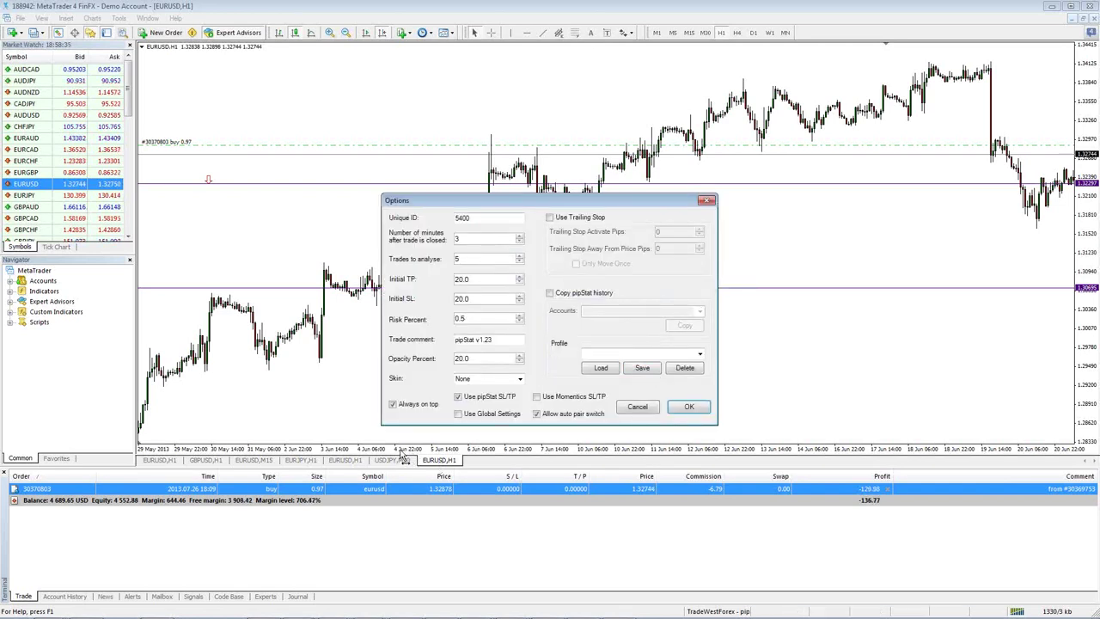
key(Tab)
text(10)
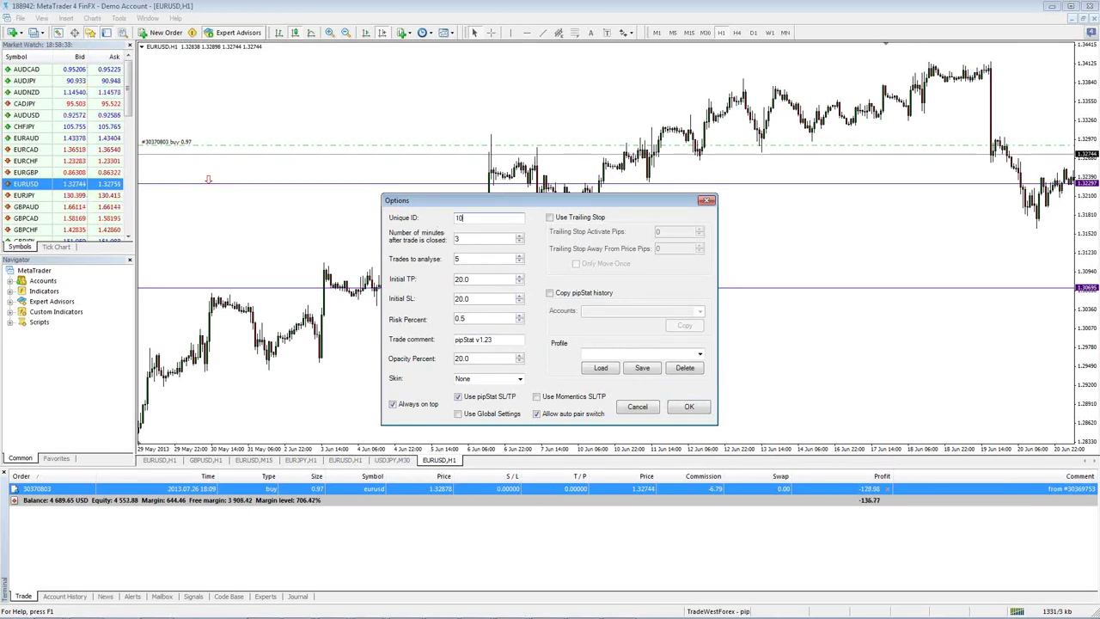
key(Tab)
text(5)
key(Tab)
text(10)
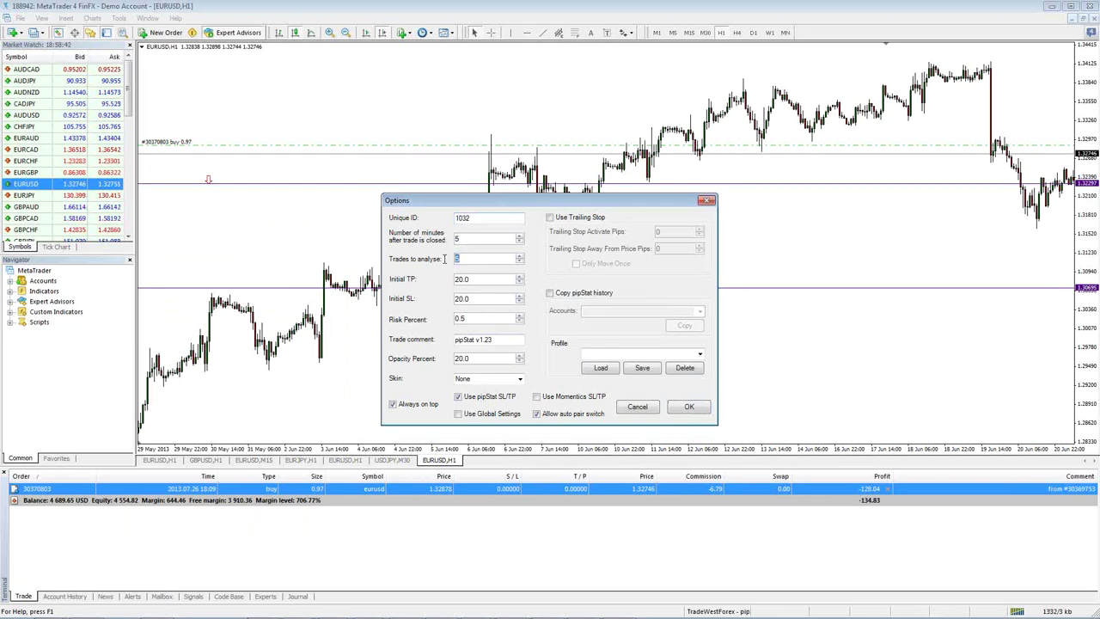
Set initial TP and initial SL to 100, risk percent to 1.0, and the trade comment to "pipStat v1.23 day trade".
double_click(460, 279)
text(100.0)
drag(461, 297, 451, 298)
text(10)
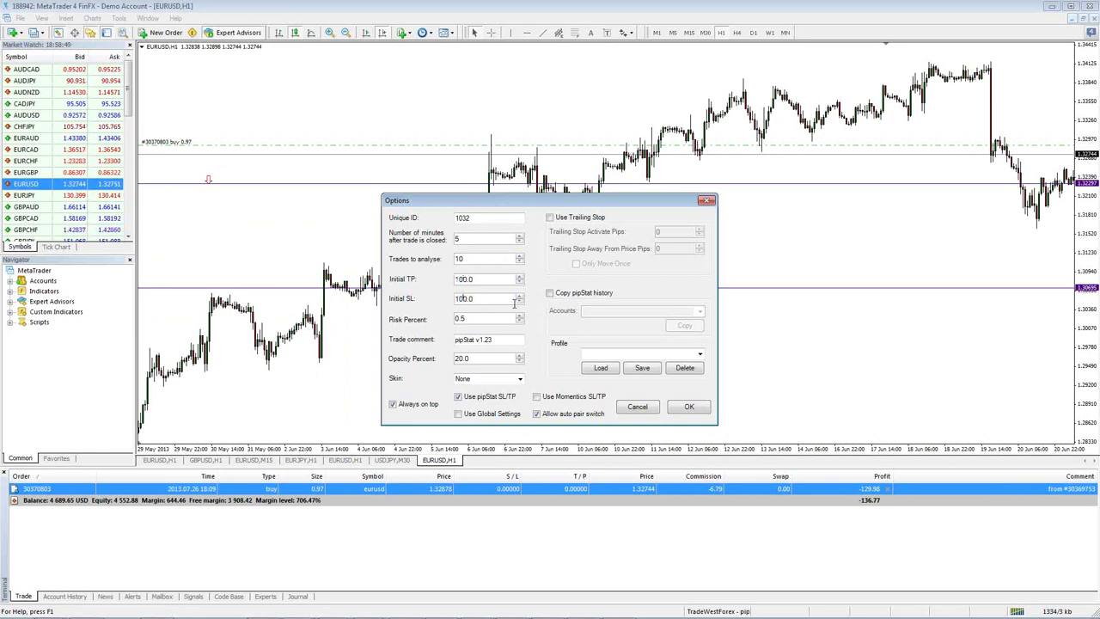
double_click(461, 318)
text(1)
click(505, 340)
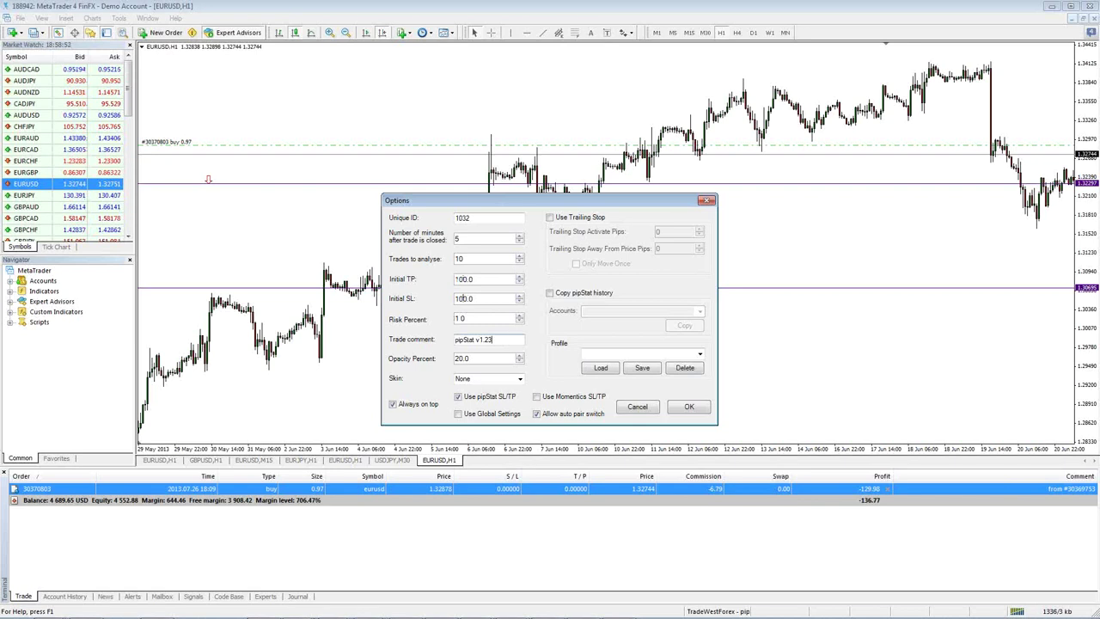
text(day trade)
Save these settings as a profile named USDJPY_M30 and apply the options.
click(640, 354)
text(USDJPY)
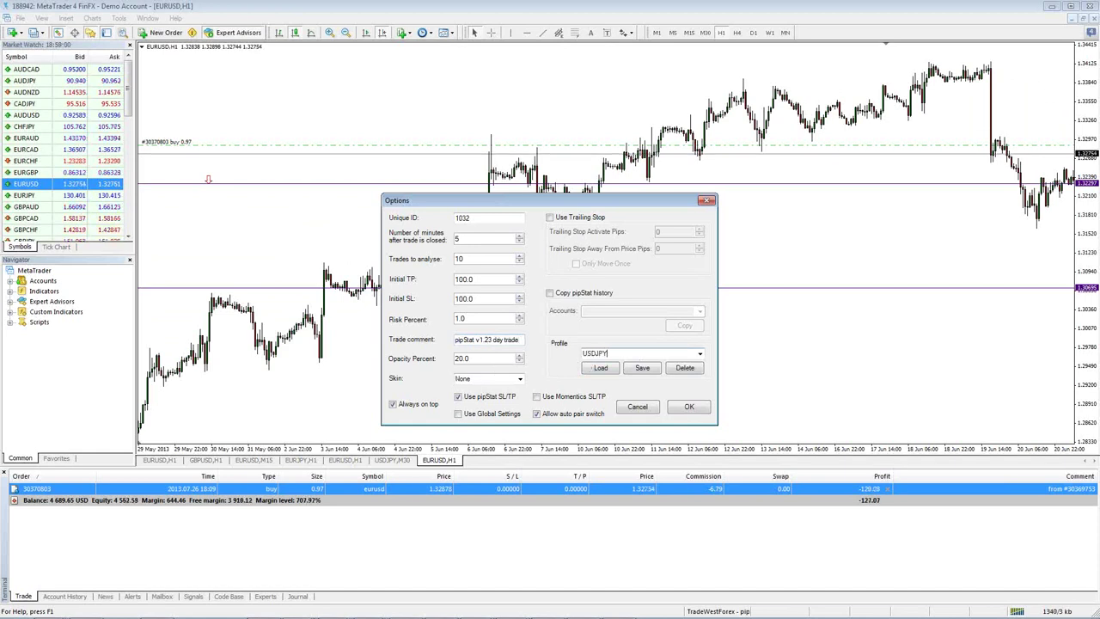
text(_M30)
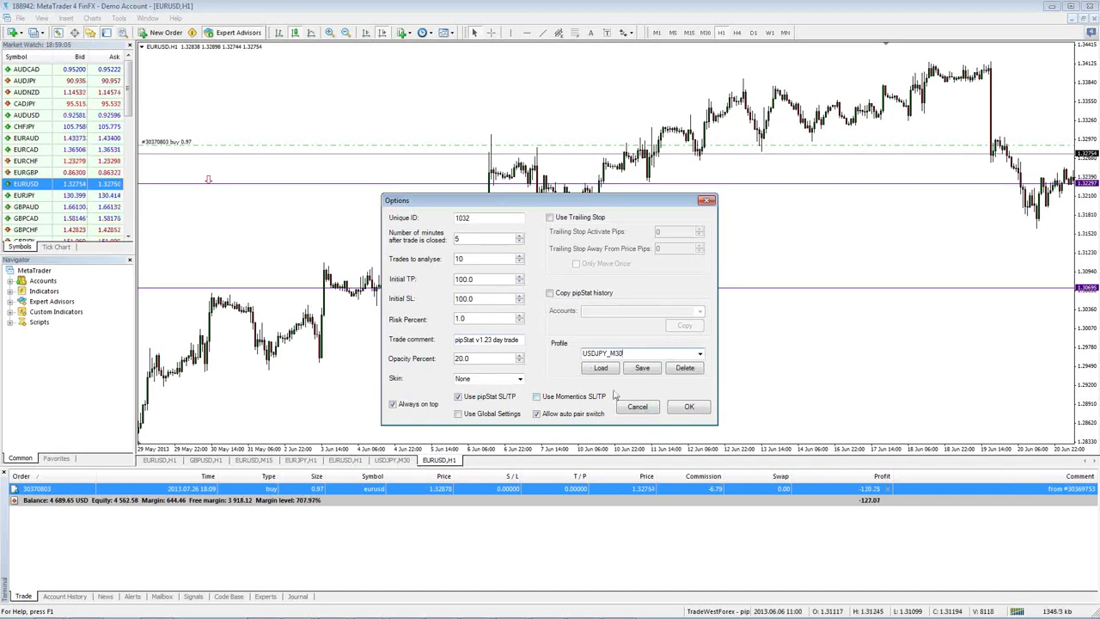
click(642, 368)
click(560, 350)
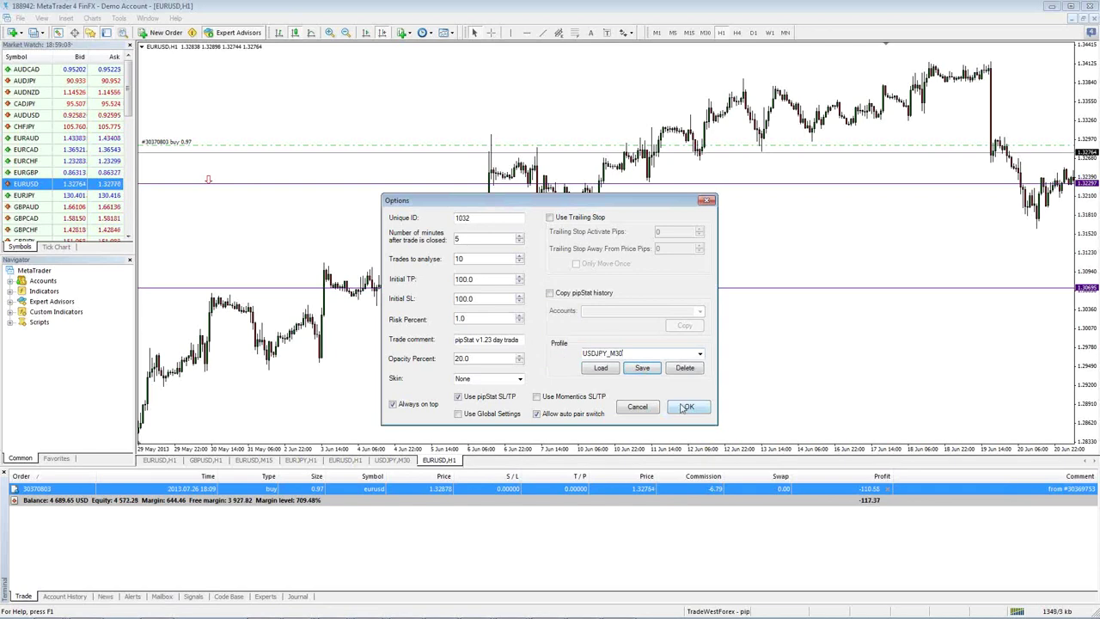
click(688, 406)
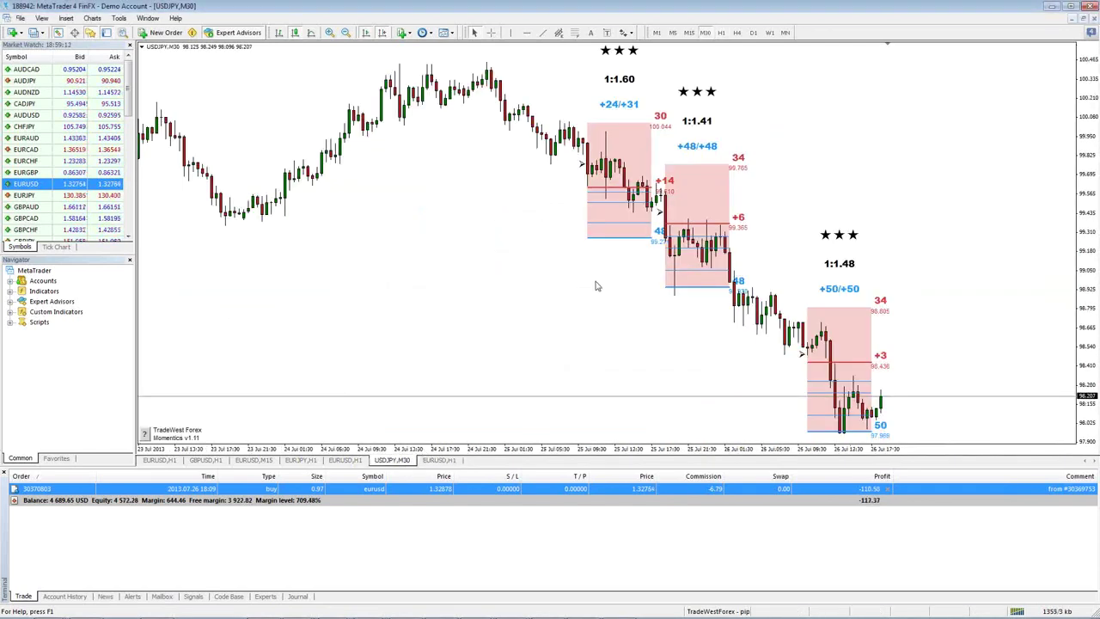
Check pipStat on the USDJPY M30 chart, viewing the EURUSD H1 chart and returning to USDJPY M30.
click(713, 300)
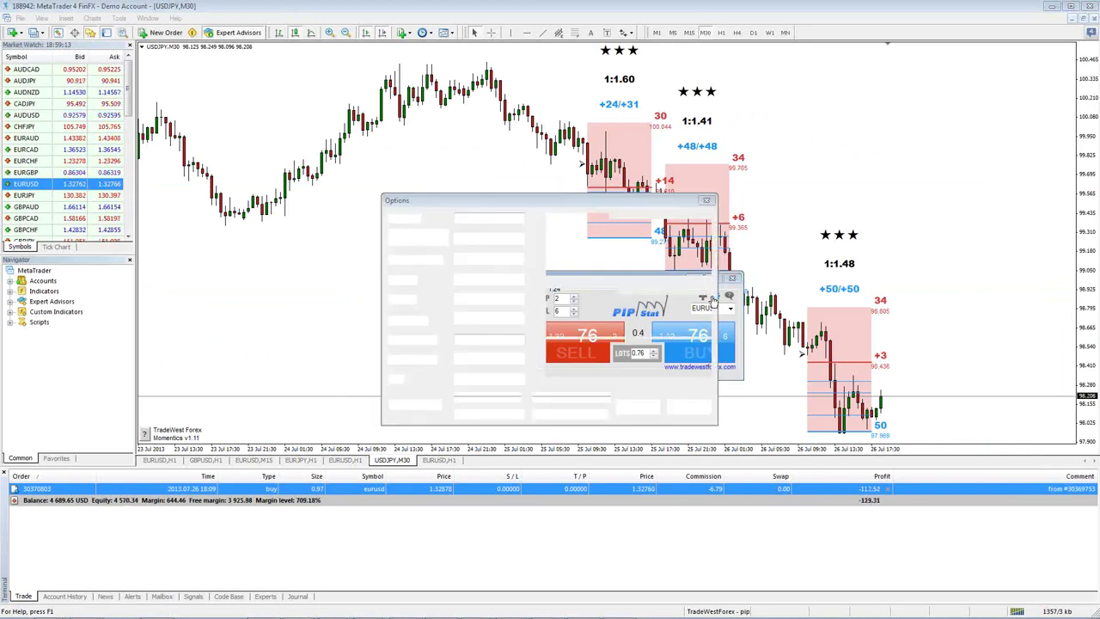
click(694, 404)
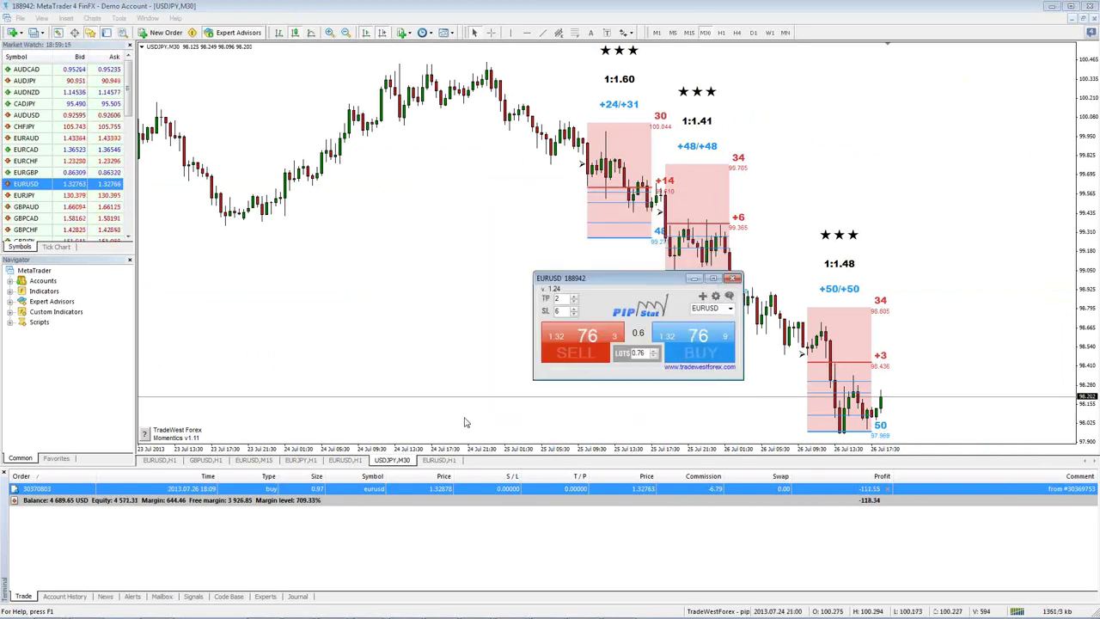
click(430, 461)
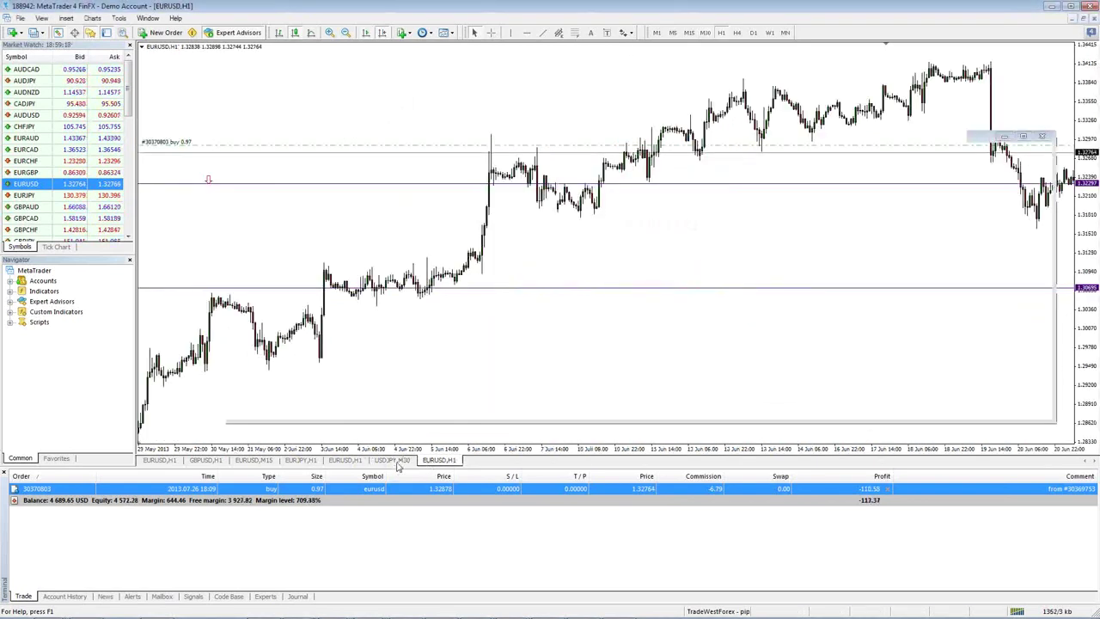
click(391, 460)
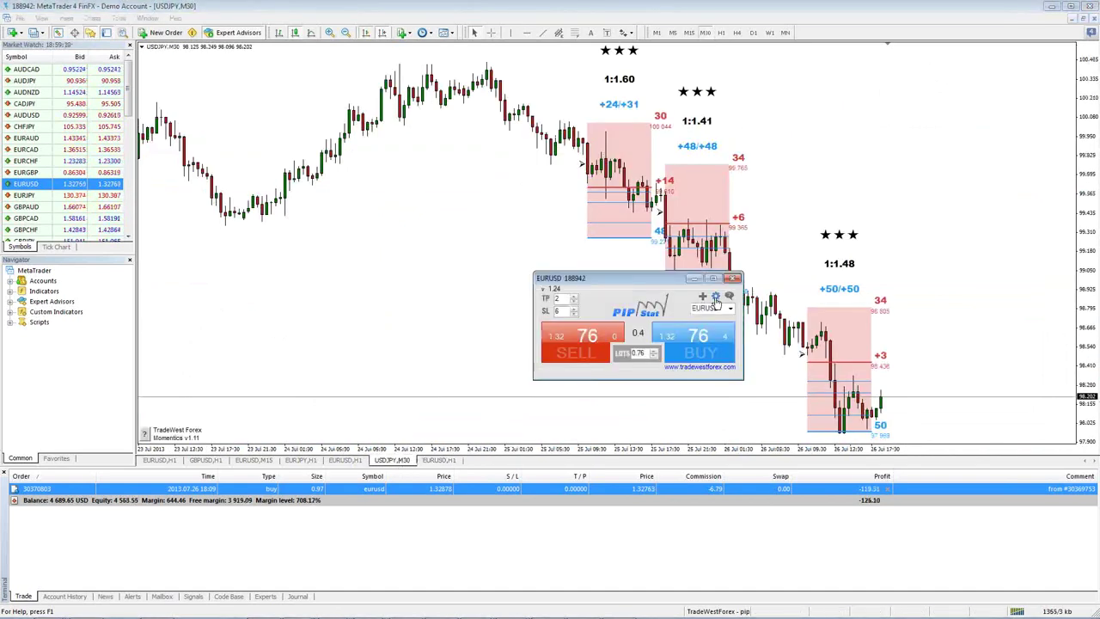
Load the USDJPY_M30 profile in the pipStat options and apply it with the USDJPY M30 chart open.
click(714, 296)
click(699, 353)
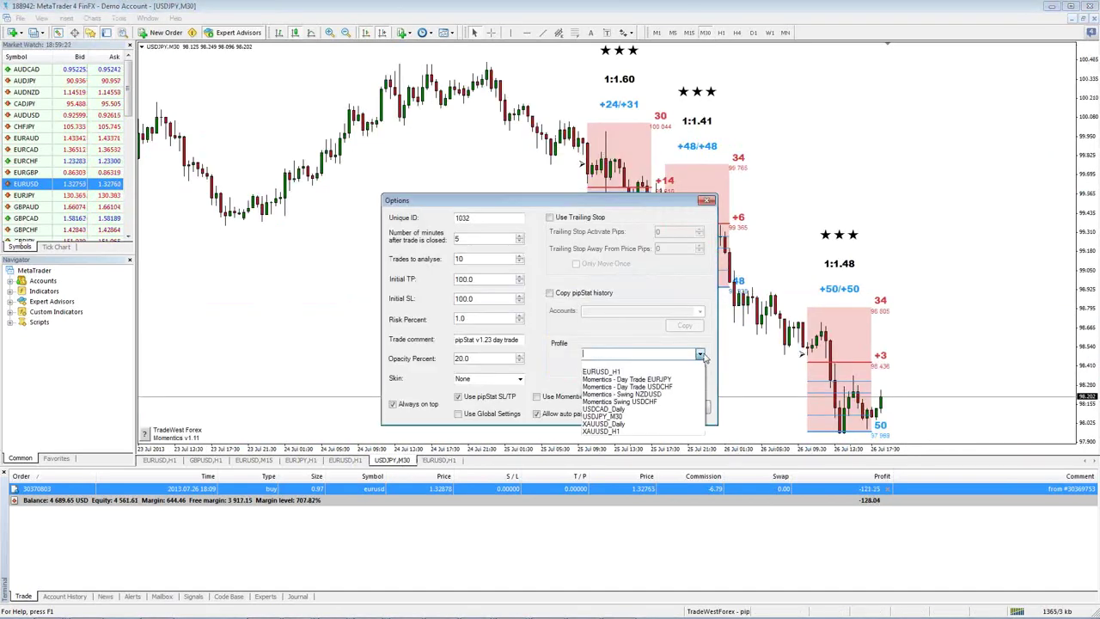
click(610, 416)
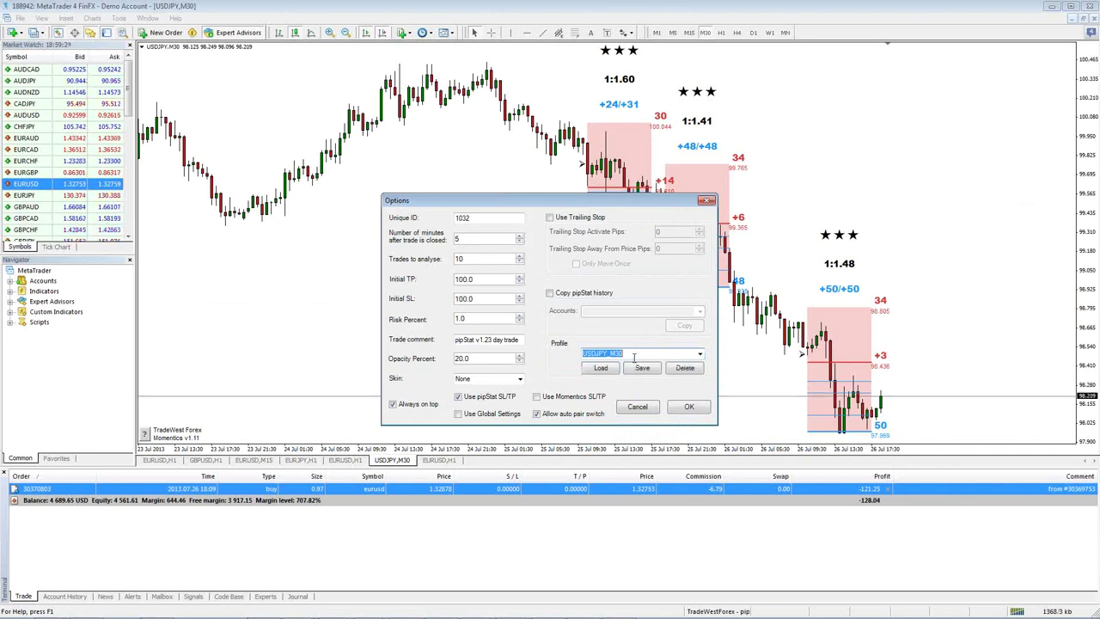
click(601, 368)
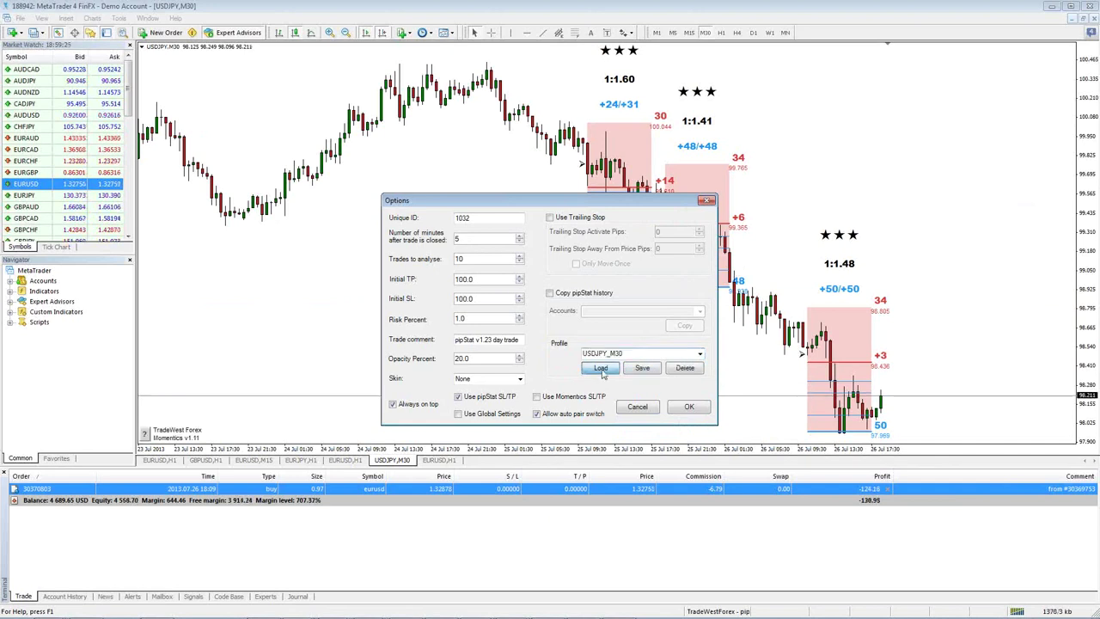
click(688, 406)
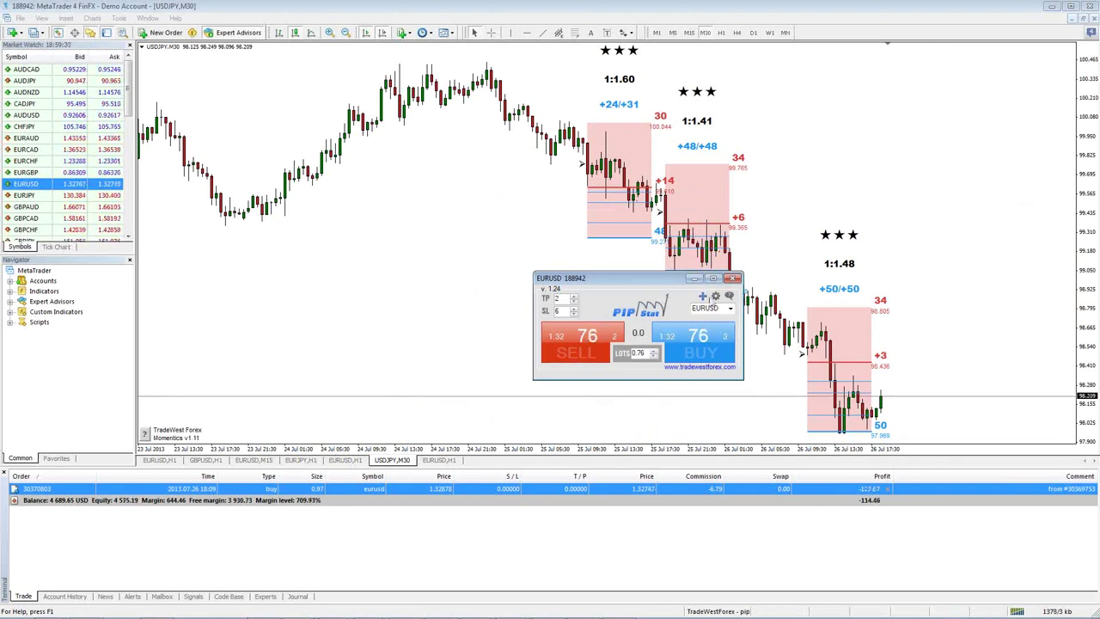
click(718, 308)
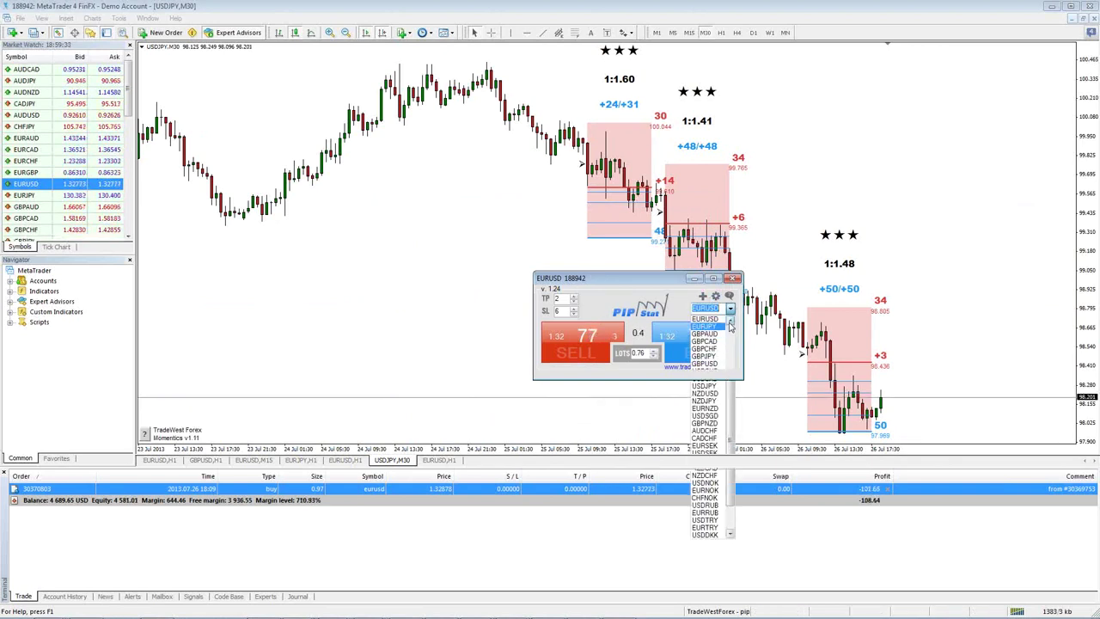
click(729, 295)
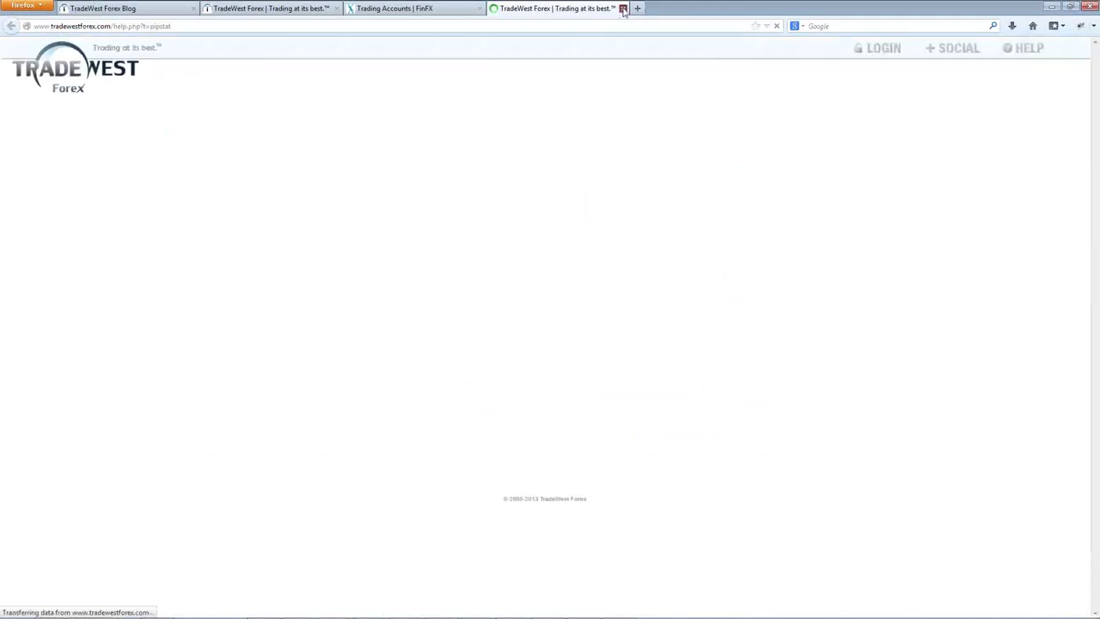
click(623, 9)
click(1049, 7)
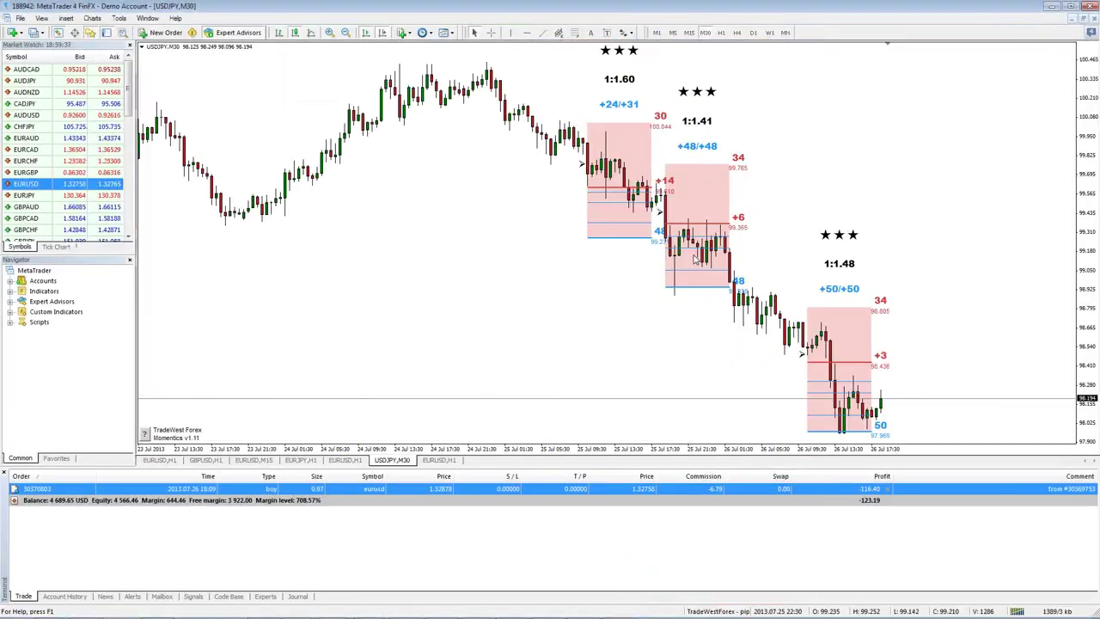
Switch pipStat to the USDJPY pair and choose the USDJPY_M30 profile in its options.
click(730, 309)
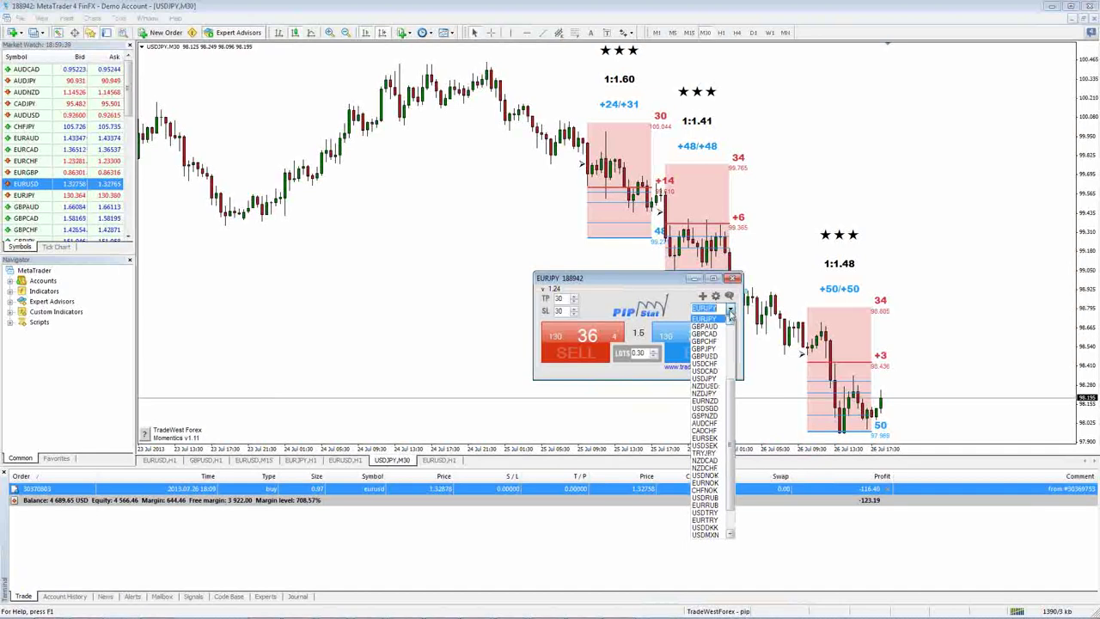
click(705, 378)
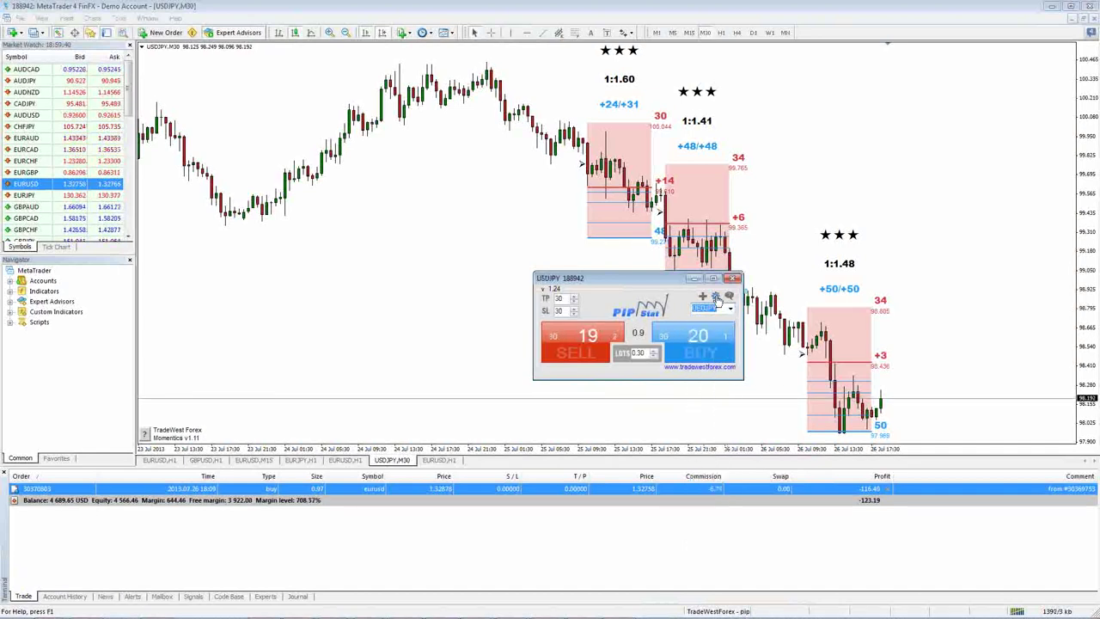
click(715, 296)
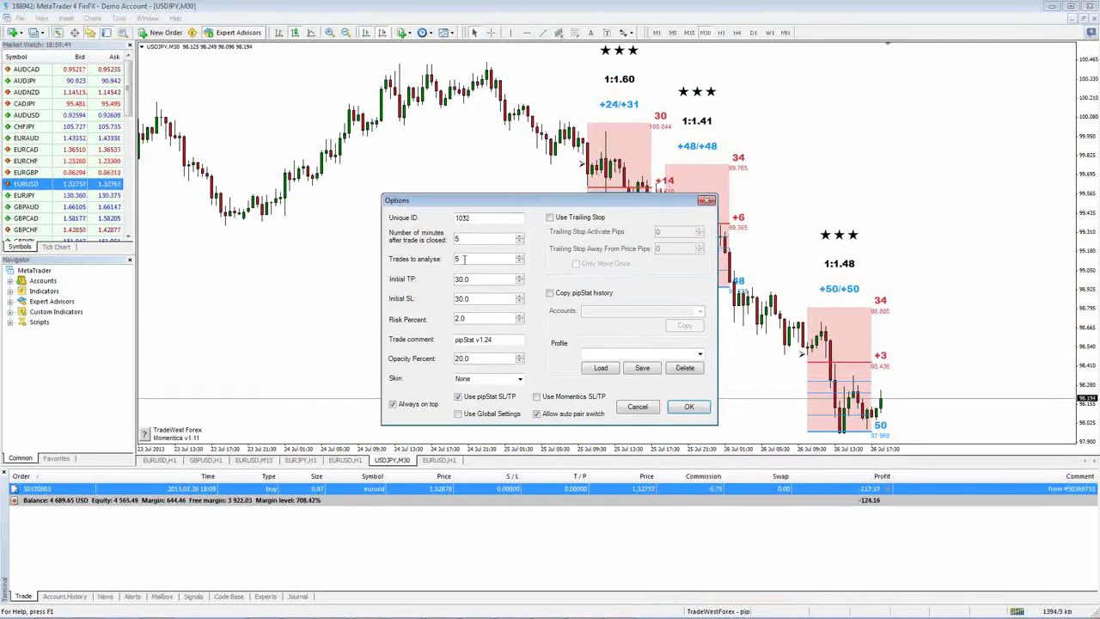
click(699, 353)
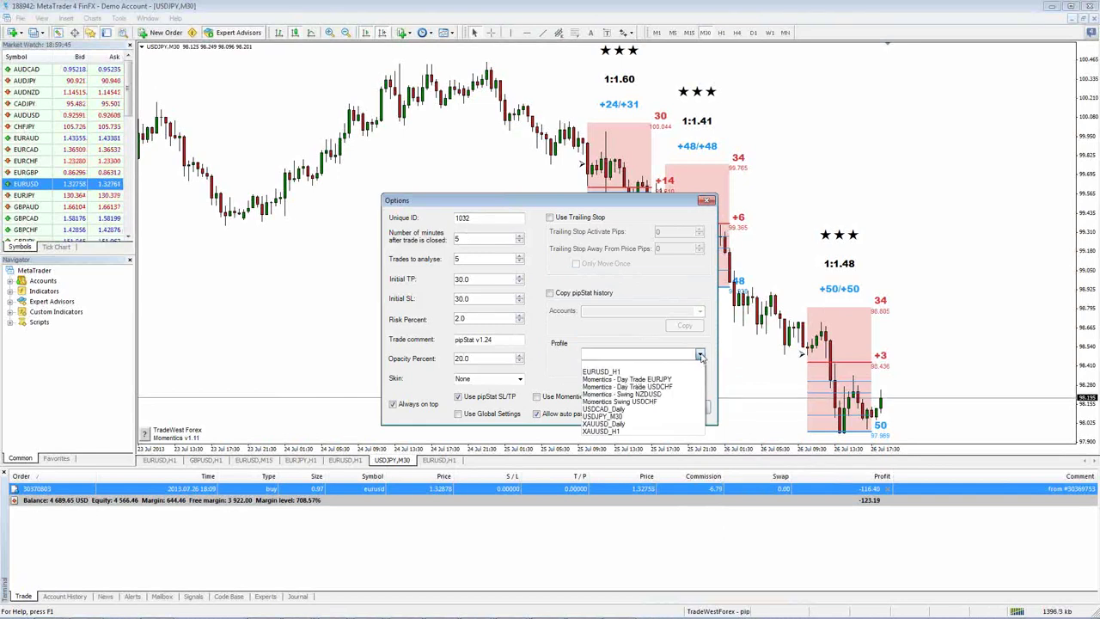
click(627, 417)
Set risk percent to 1.0, initial SL to 10.0 and initial TP to 100.0 in the pipStat options.
click(458, 320)
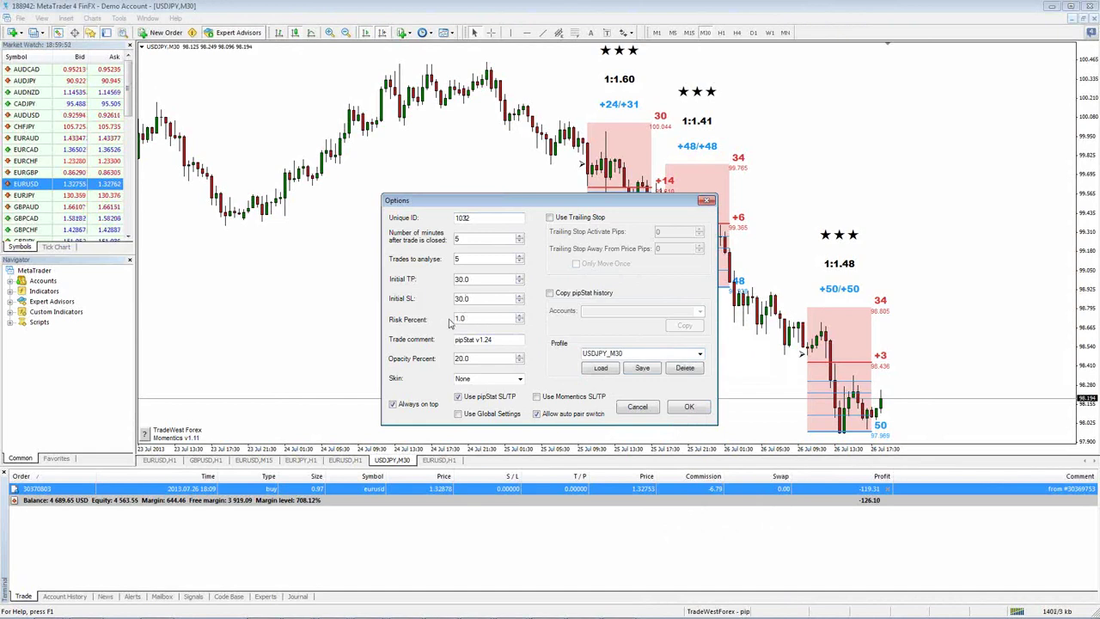
click(458, 298)
key(Delete)
text(1)
click(458, 278)
key(Delete)
text(10)
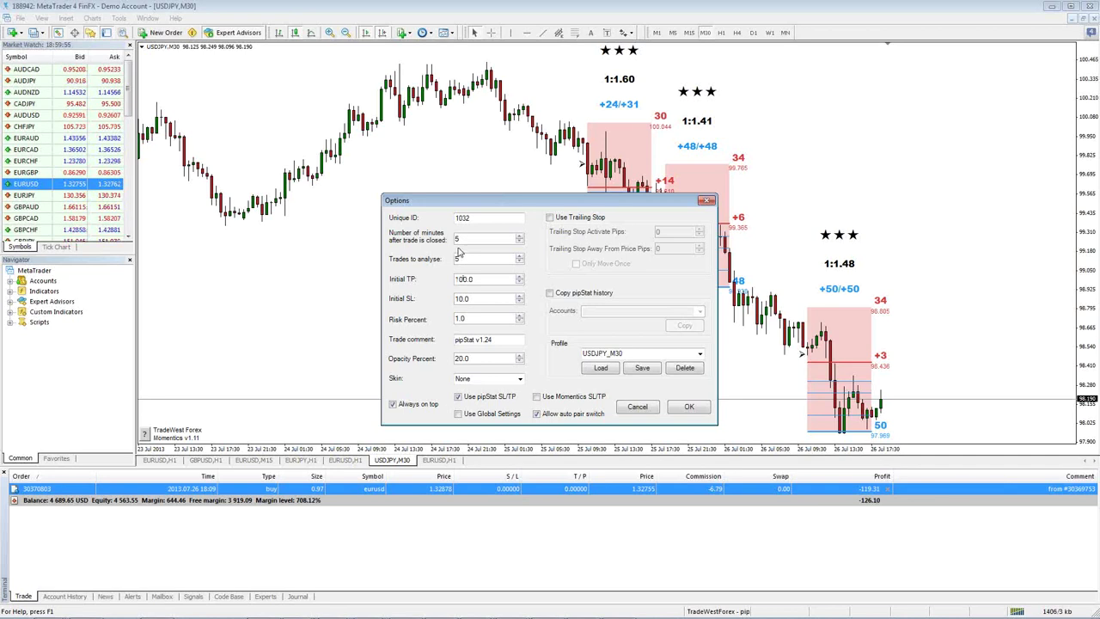
Set the number of minutes after trade is closed to 3 and the trades to analyse to 4.
click(456, 239)
key(Delete)
text(3)
click(458, 259)
key(Delete)
text(4)
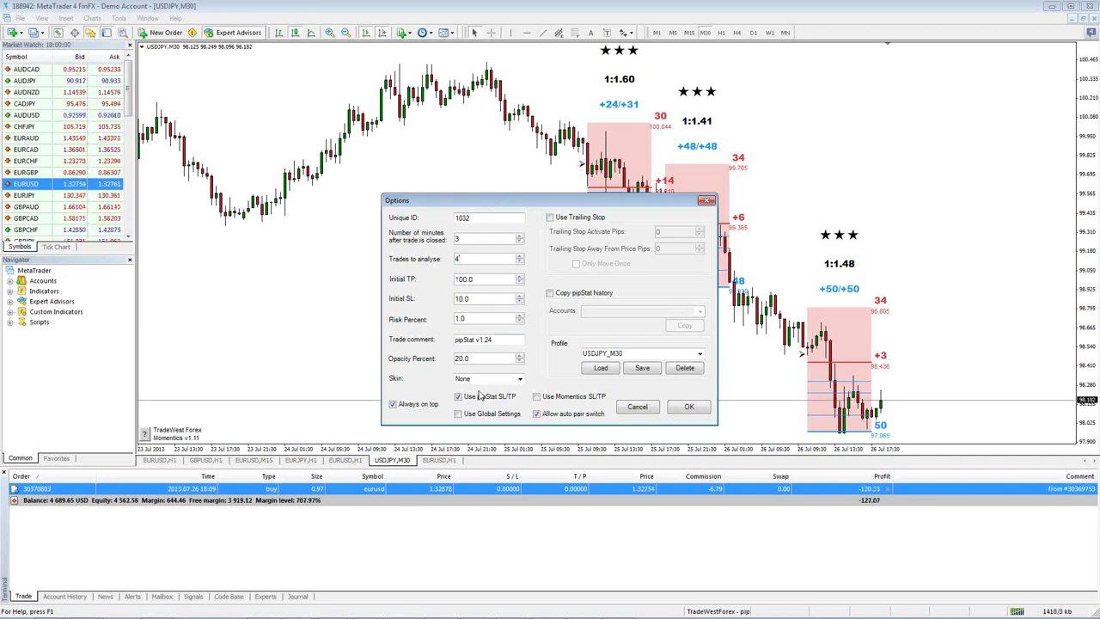
Extend the trade comment to "pipStat v1.24 day trade", save the settings to the USDJPY_M30 profile and apply the options.
click(503, 339)
text(day trade)
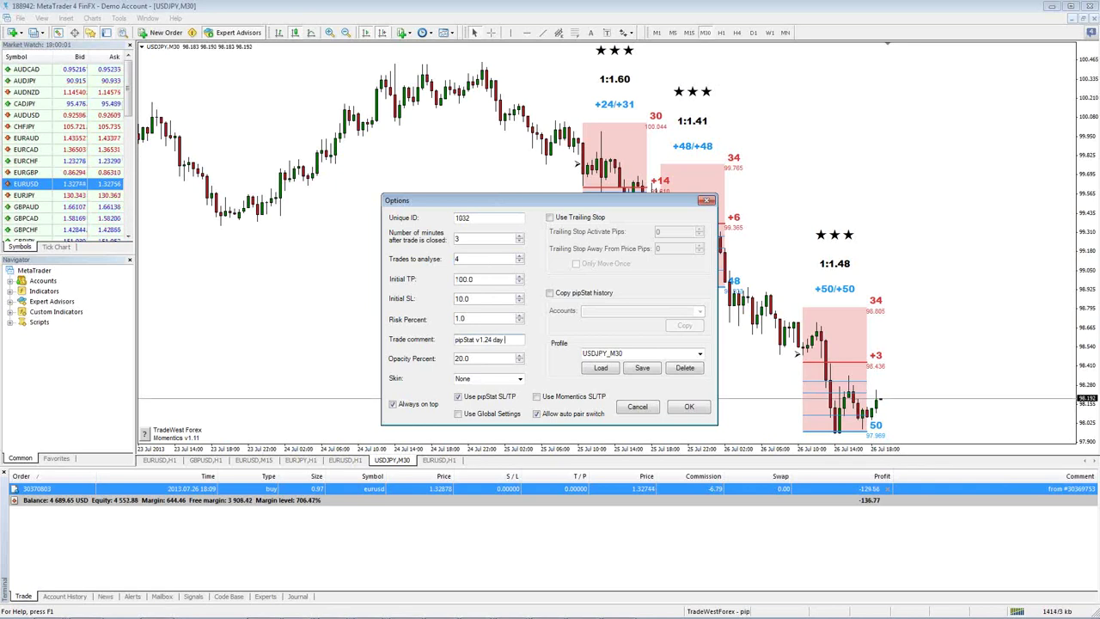
click(642, 369)
click(559, 351)
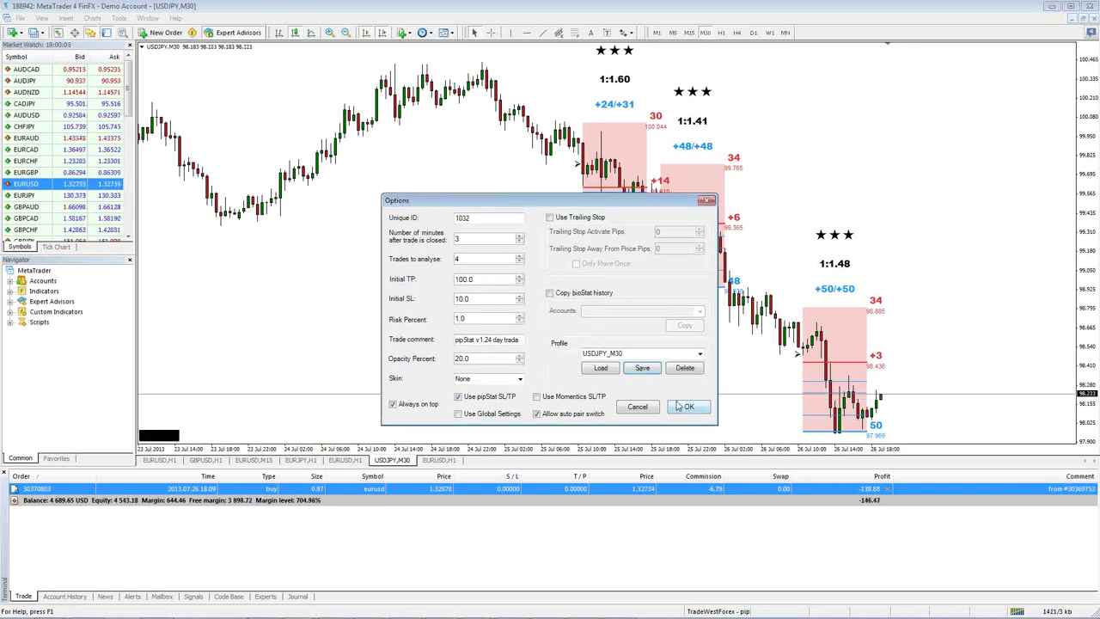
key(Return)
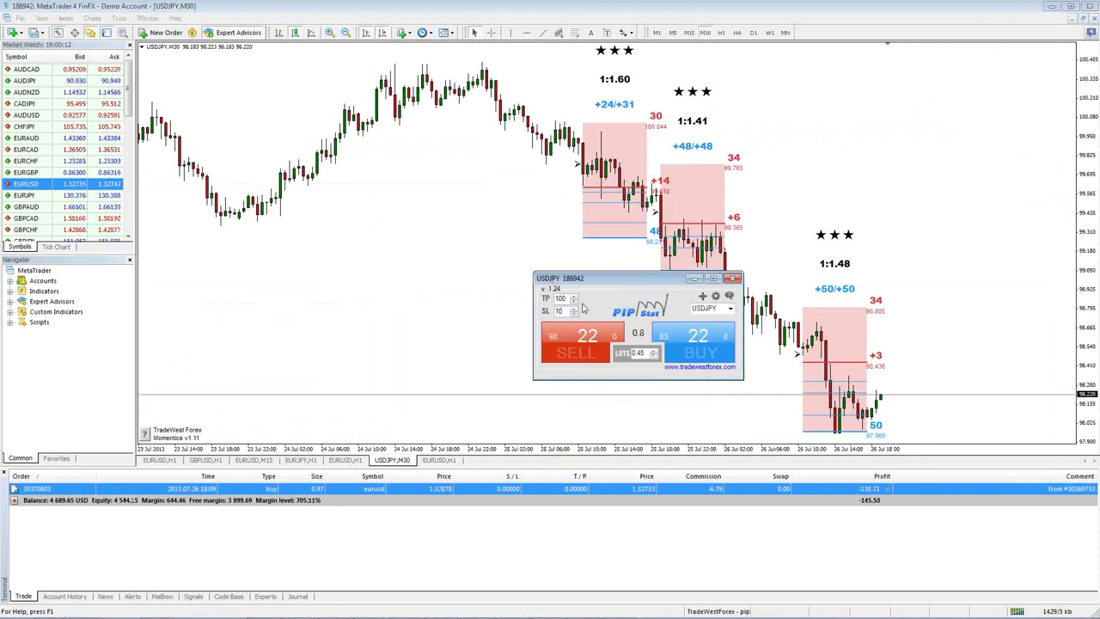
Compare the pipStat options of the USDJPY M30 chart with those of the EURUSD H1 chart, leaving both unchanged.
click(715, 296)
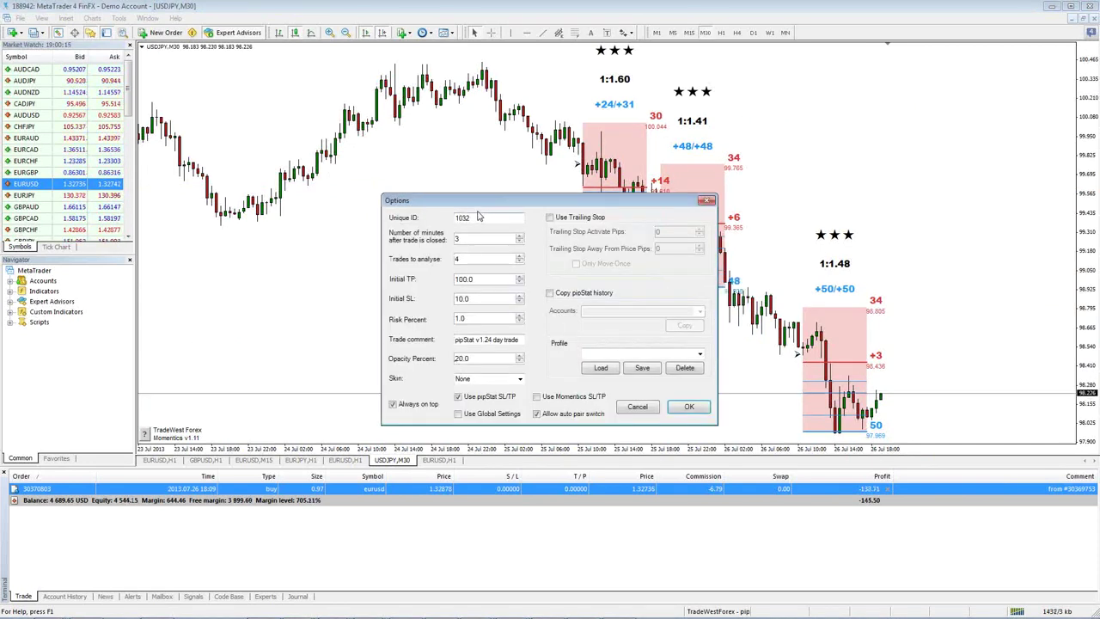
click(637, 405)
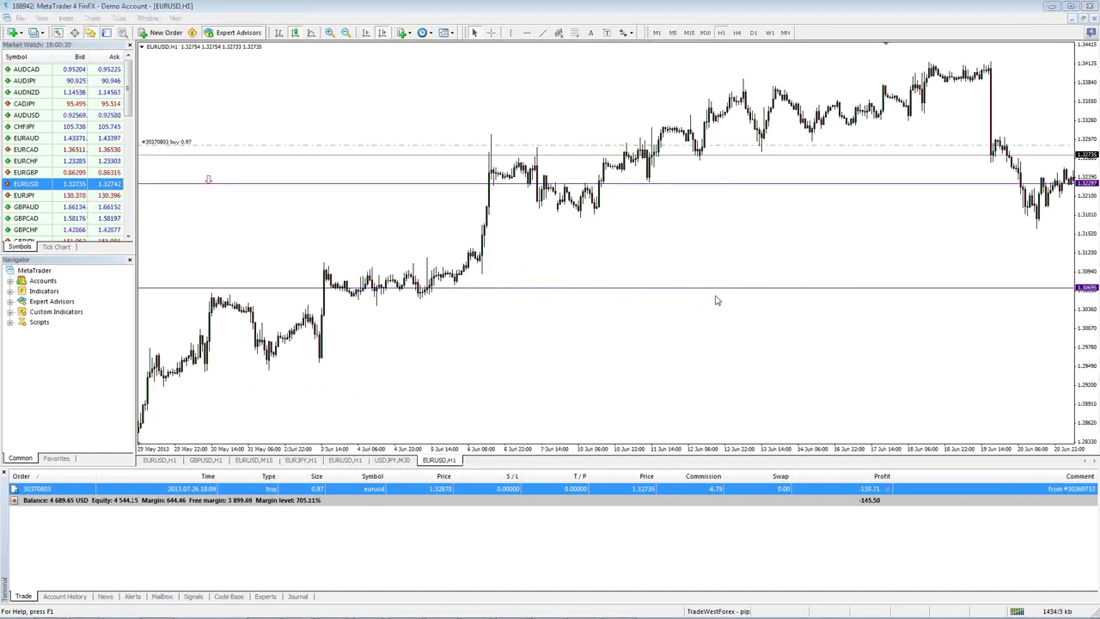
click(716, 297)
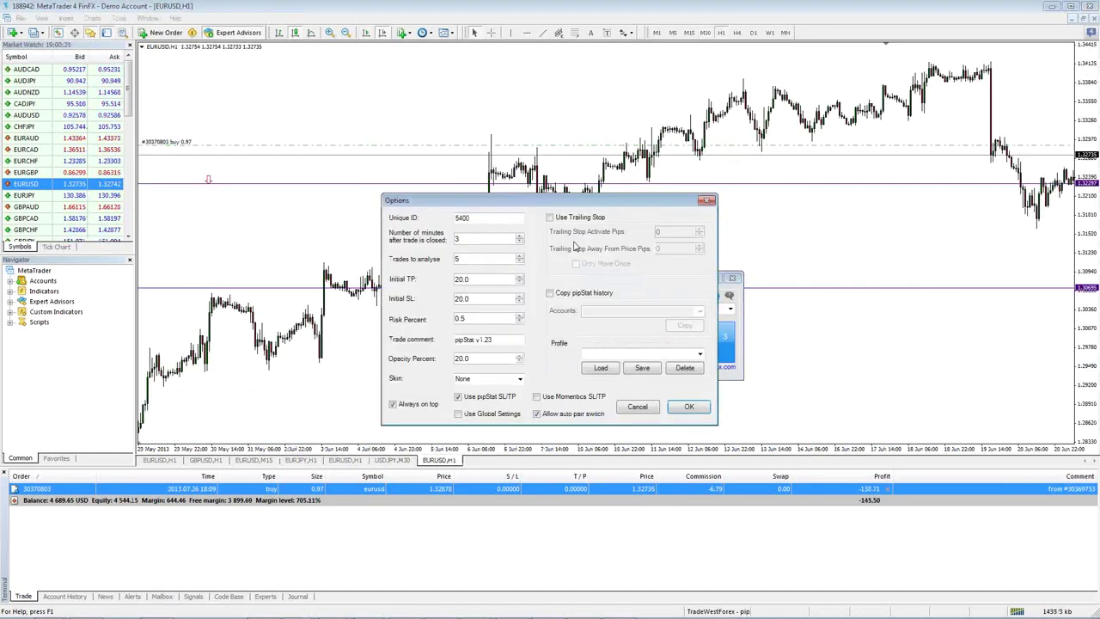
click(637, 406)
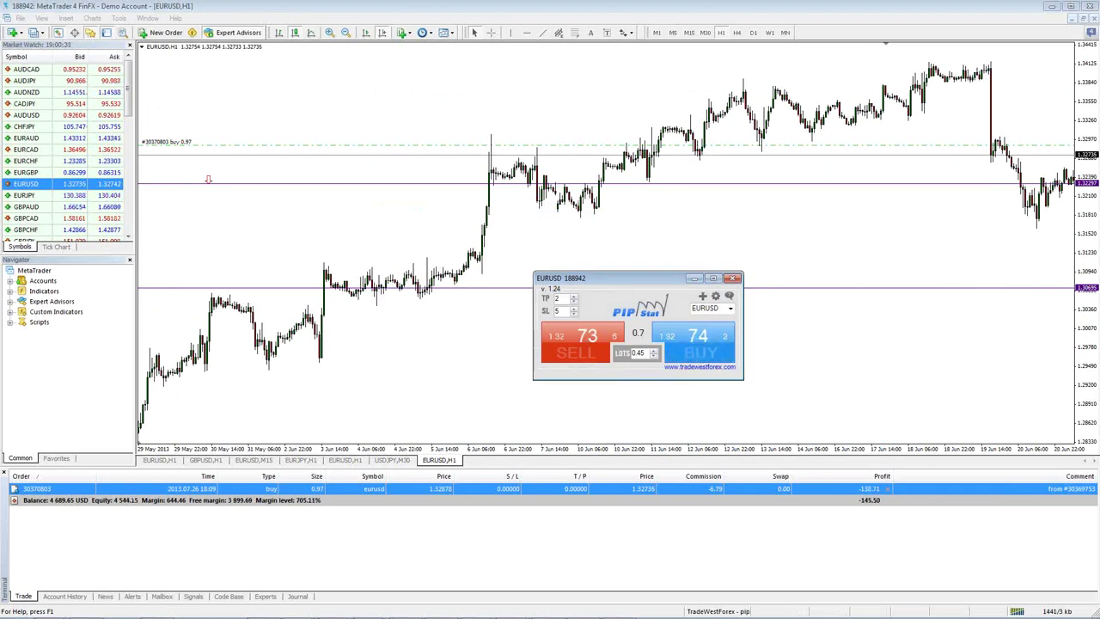
drag(635, 285, 652, 271)
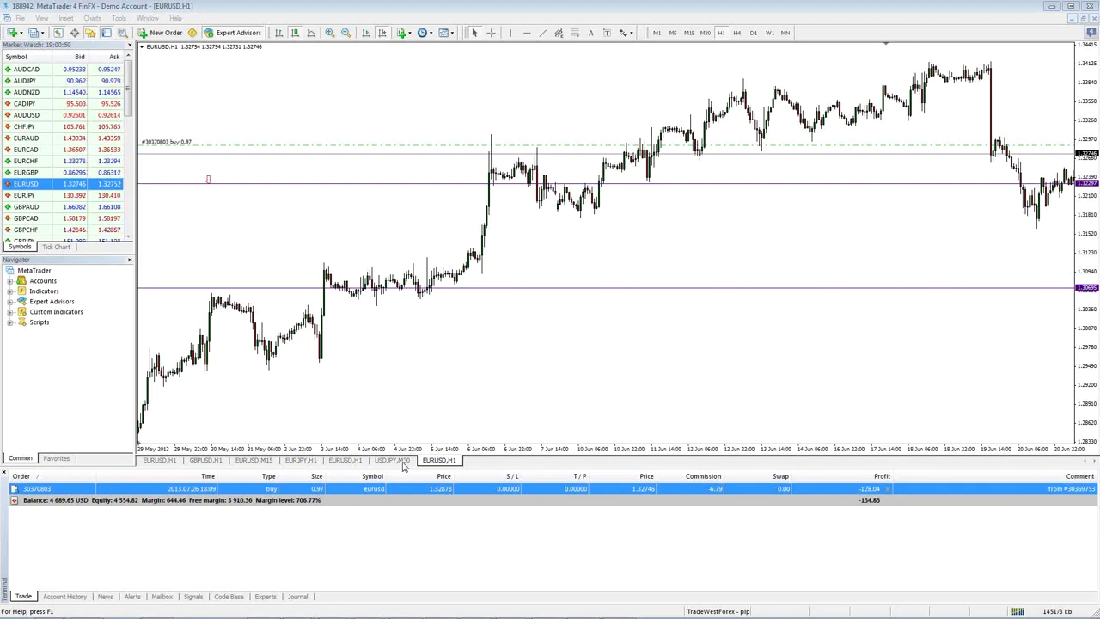
Return to the USDJPY M30 chart and examine the Unique ID in its pipStat options without changing it.
click(398, 461)
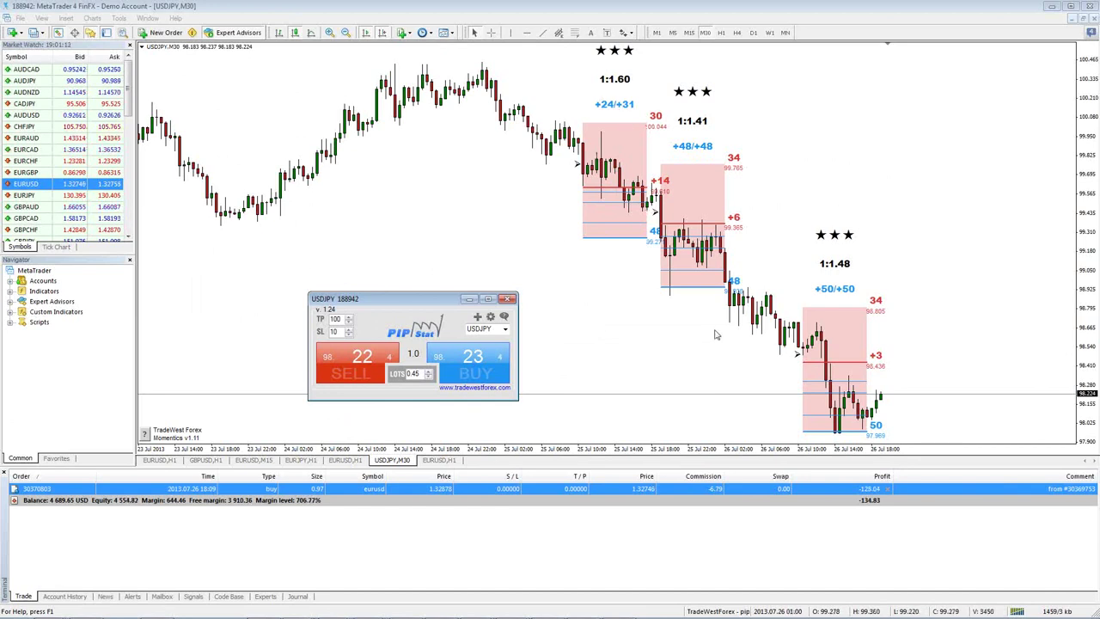
drag(433, 303, 528, 286)
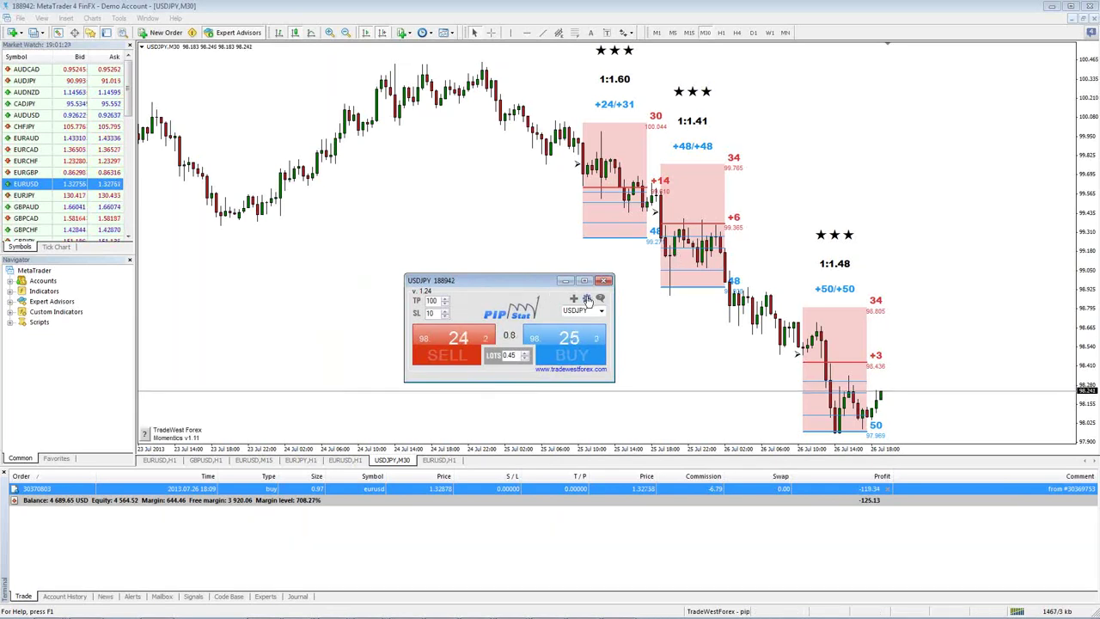
click(587, 299)
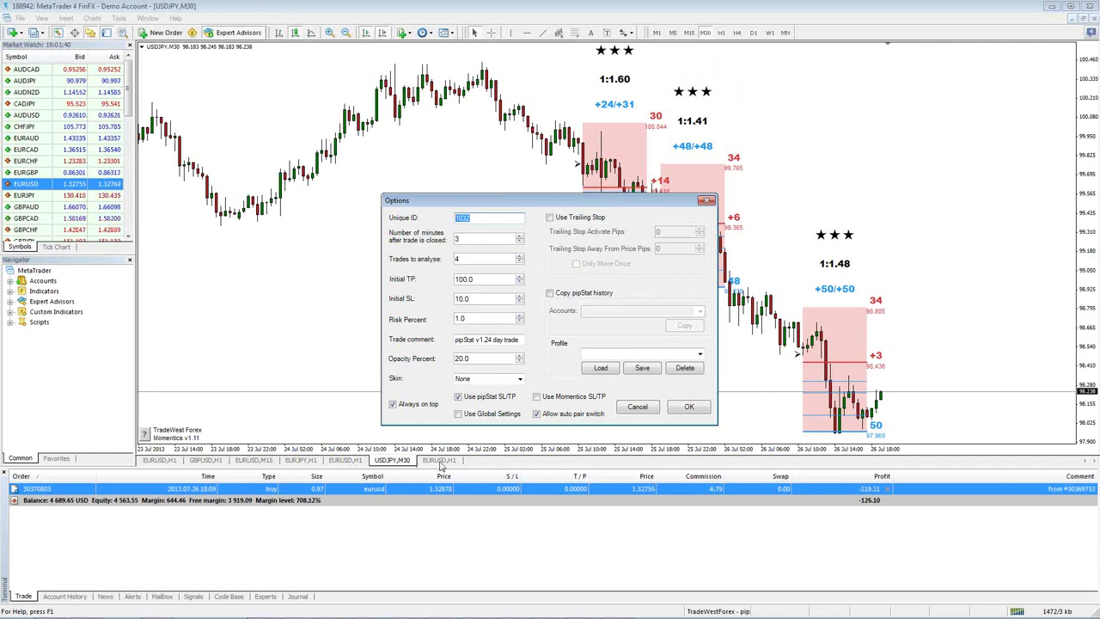
drag(473, 217, 434, 220)
click(474, 220)
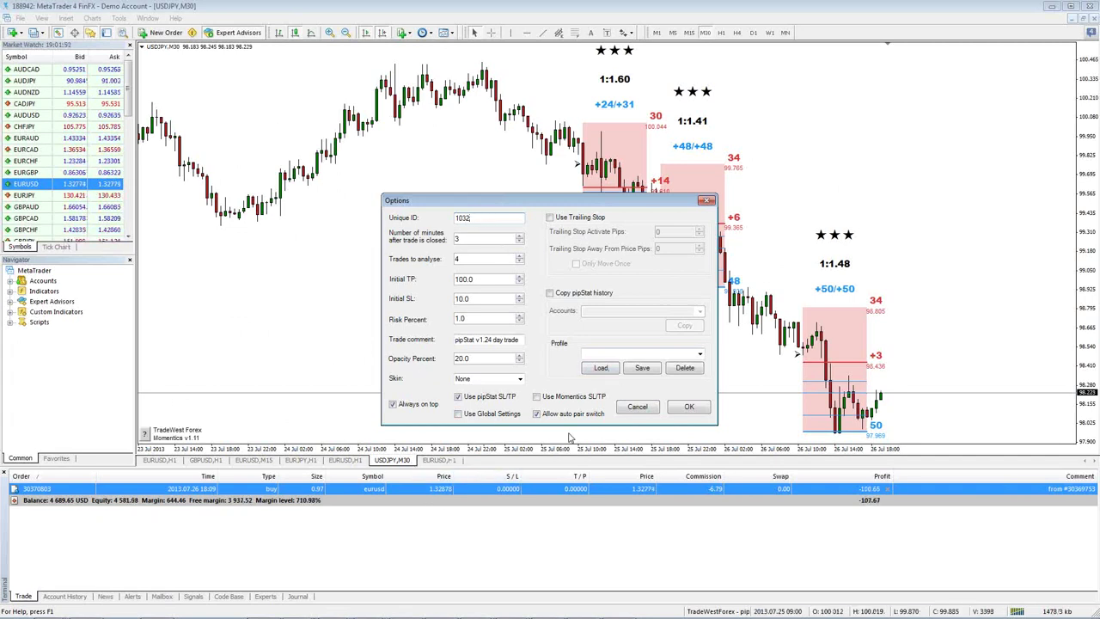
click(641, 409)
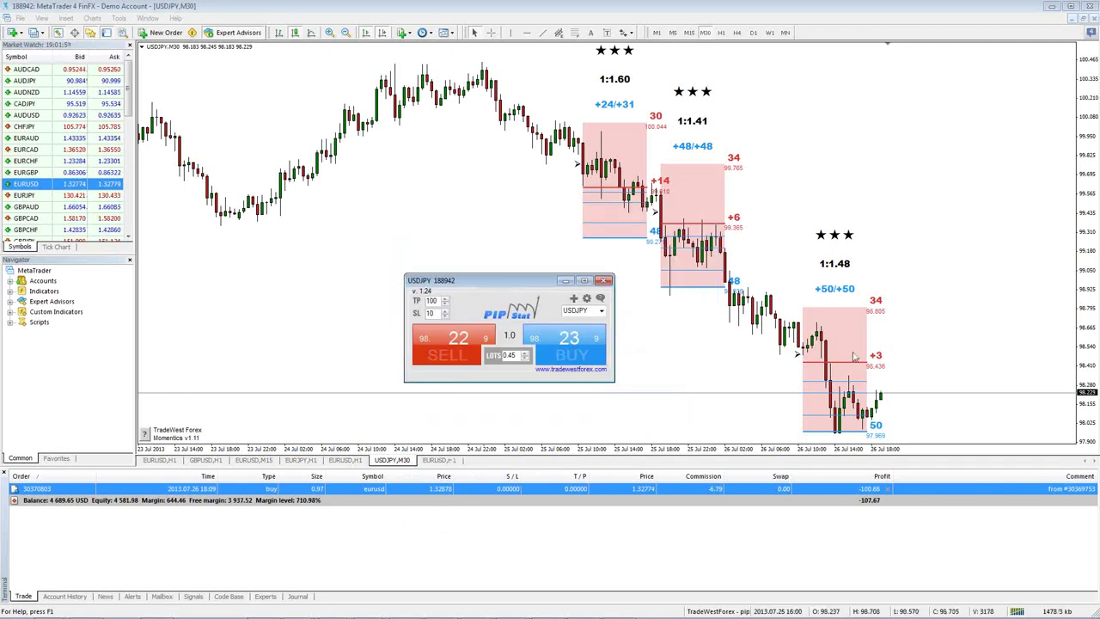
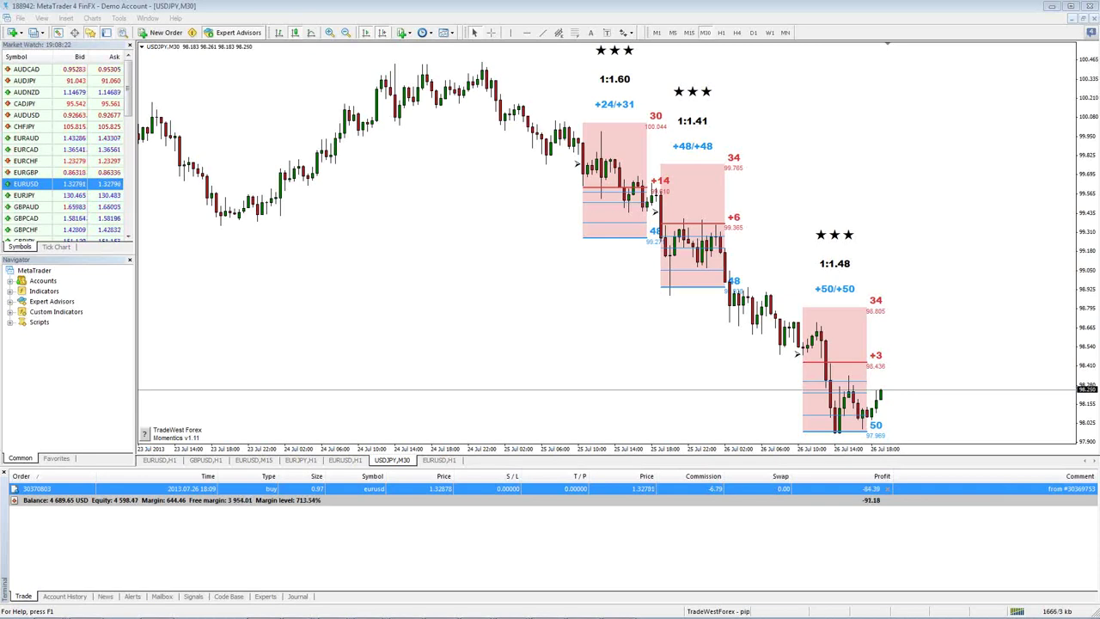
Show the EURUSD H1 chart and move its pipStat window to an empty area below the price candles.
click(439, 460)
drag(529, 273, 715, 320)
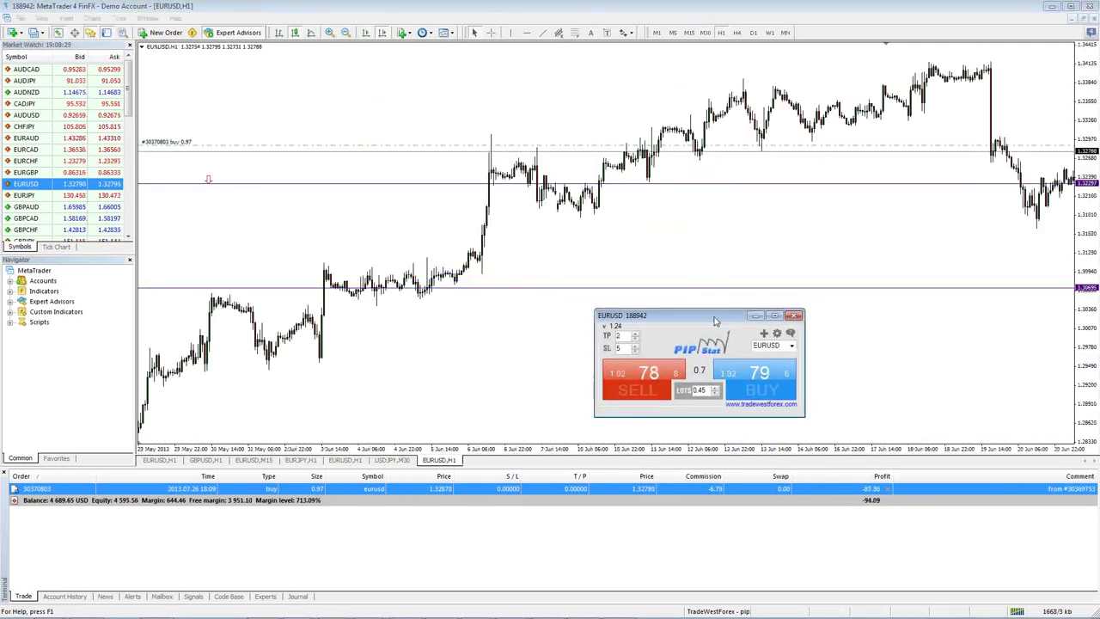